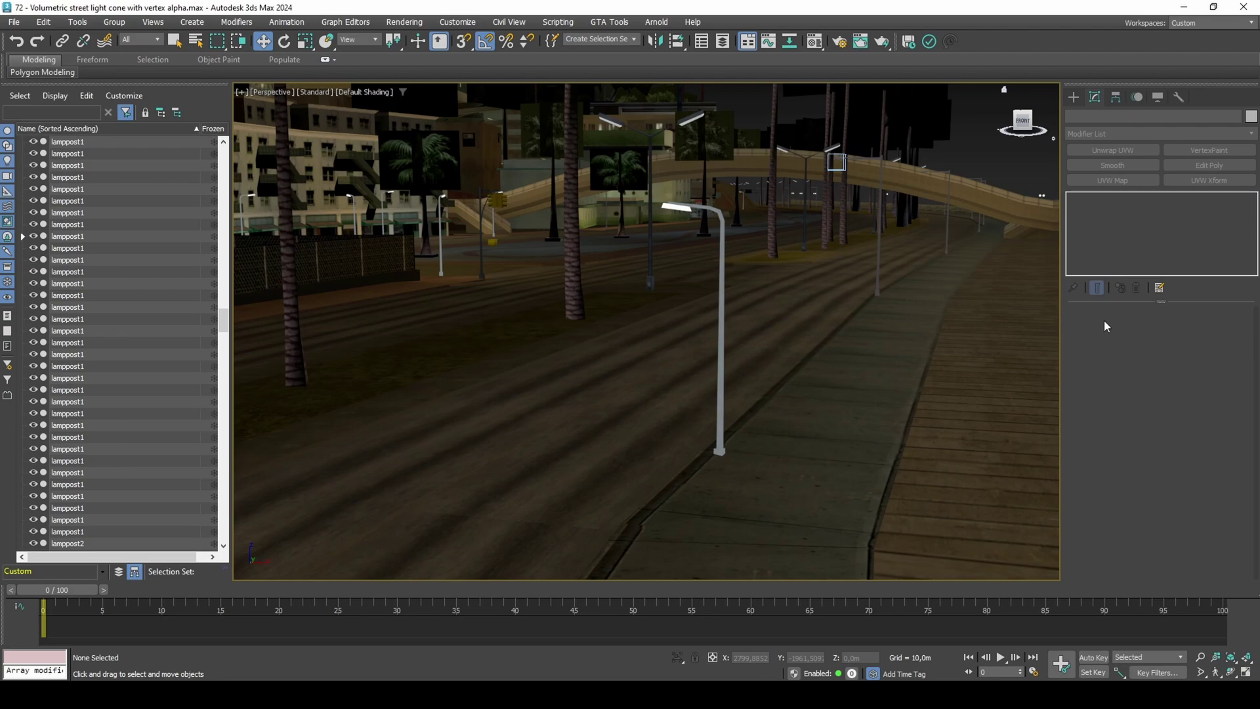
Step: Create a five-sided cone with AutoGrid on the road
left_click(1074, 99)
left_click(1198, 184)
left_click(1163, 176)
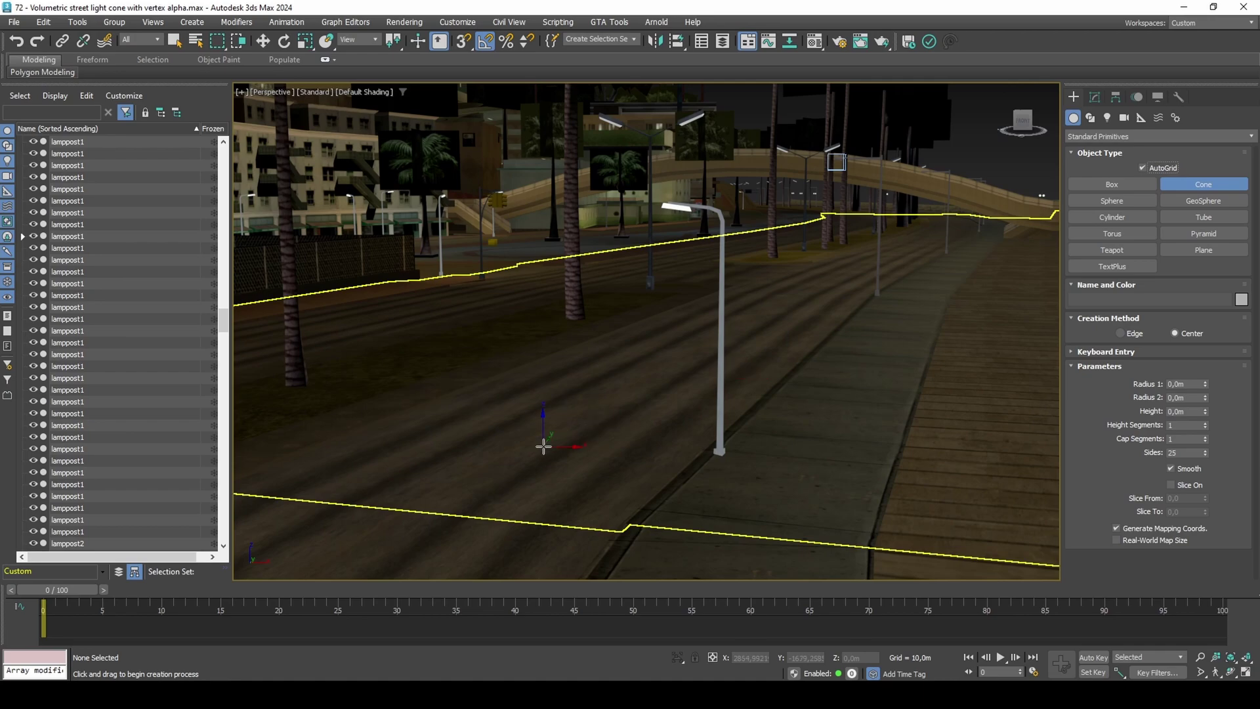
left_click_drag(583, 427, 640, 430)
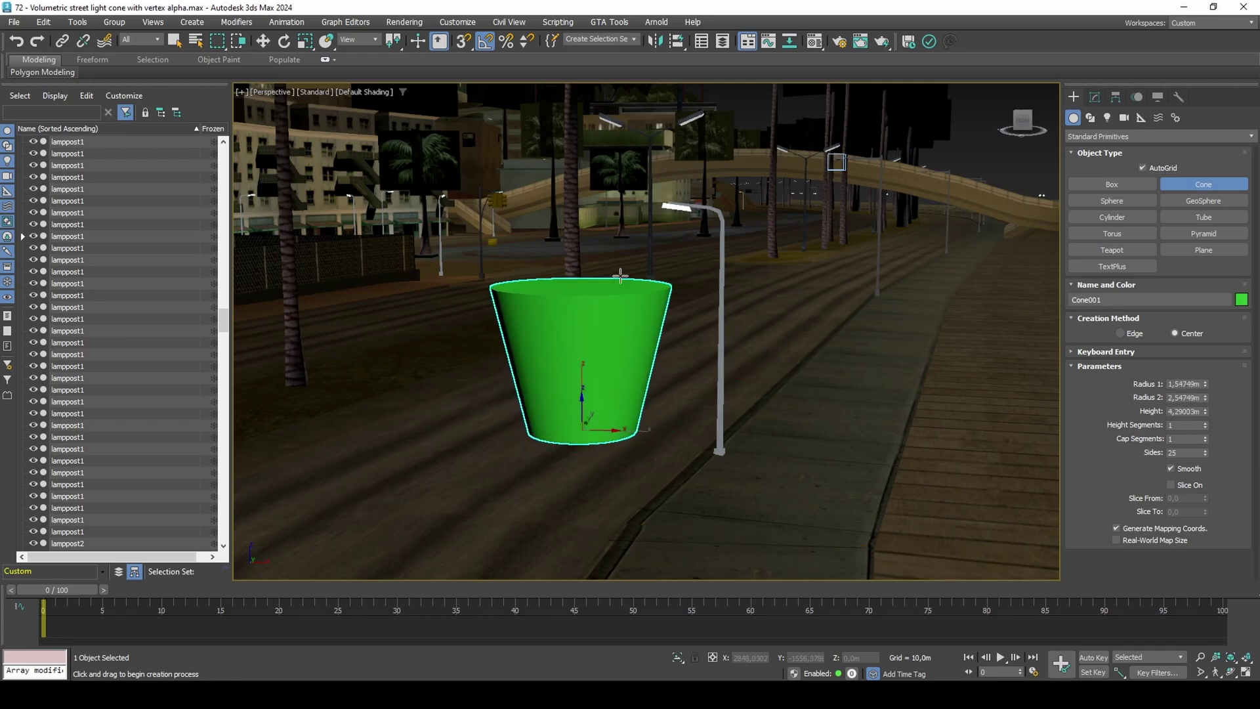
left_click(616, 263)
left_click(614, 281)
left_click(609, 302)
key("w")
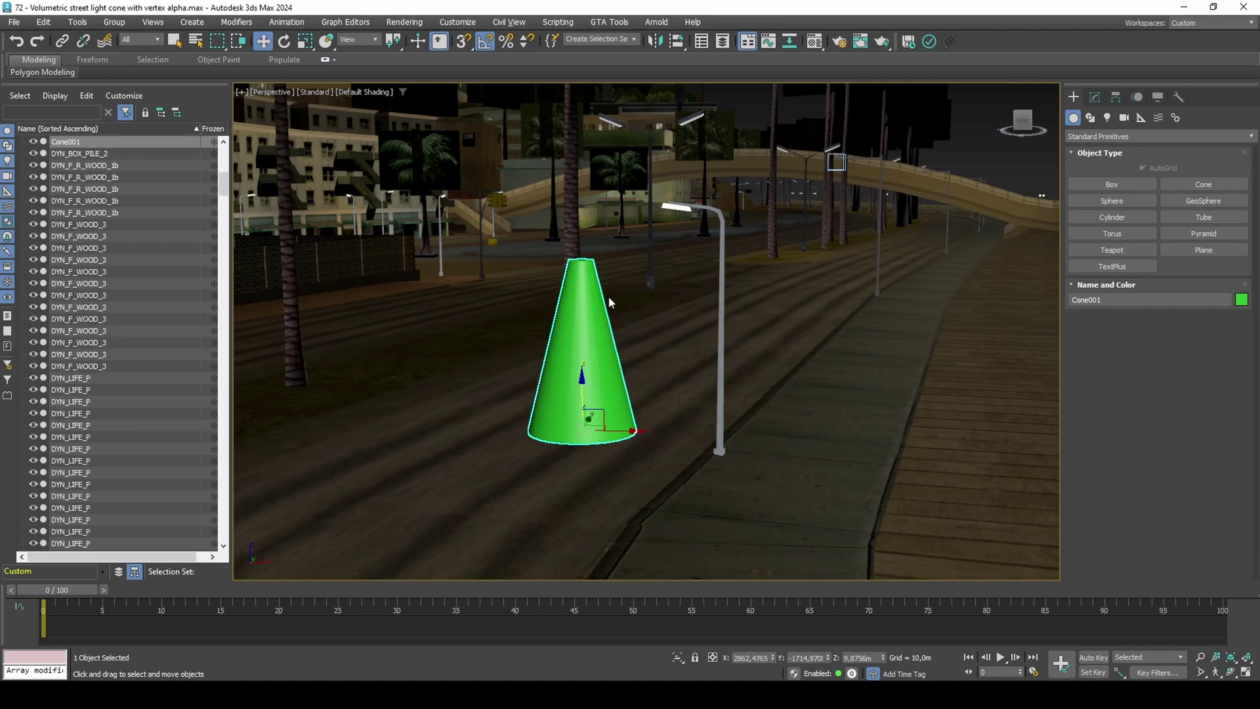
left_click(1094, 97)
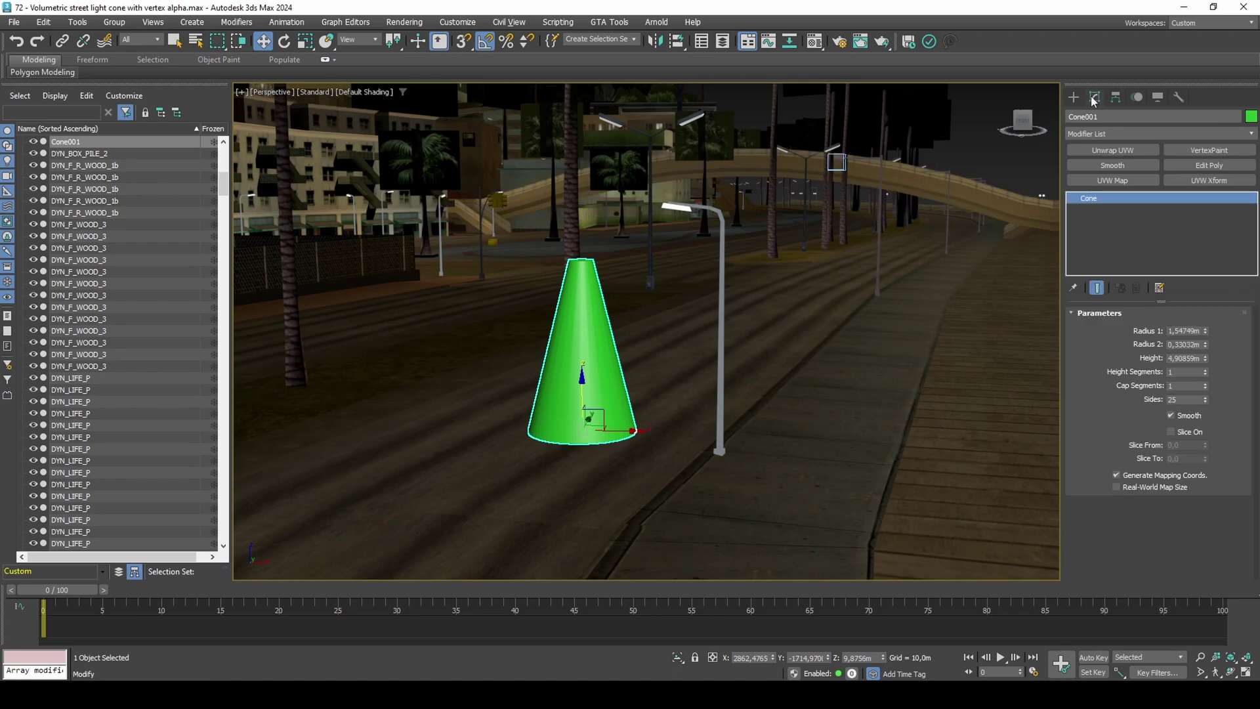
key("Return")
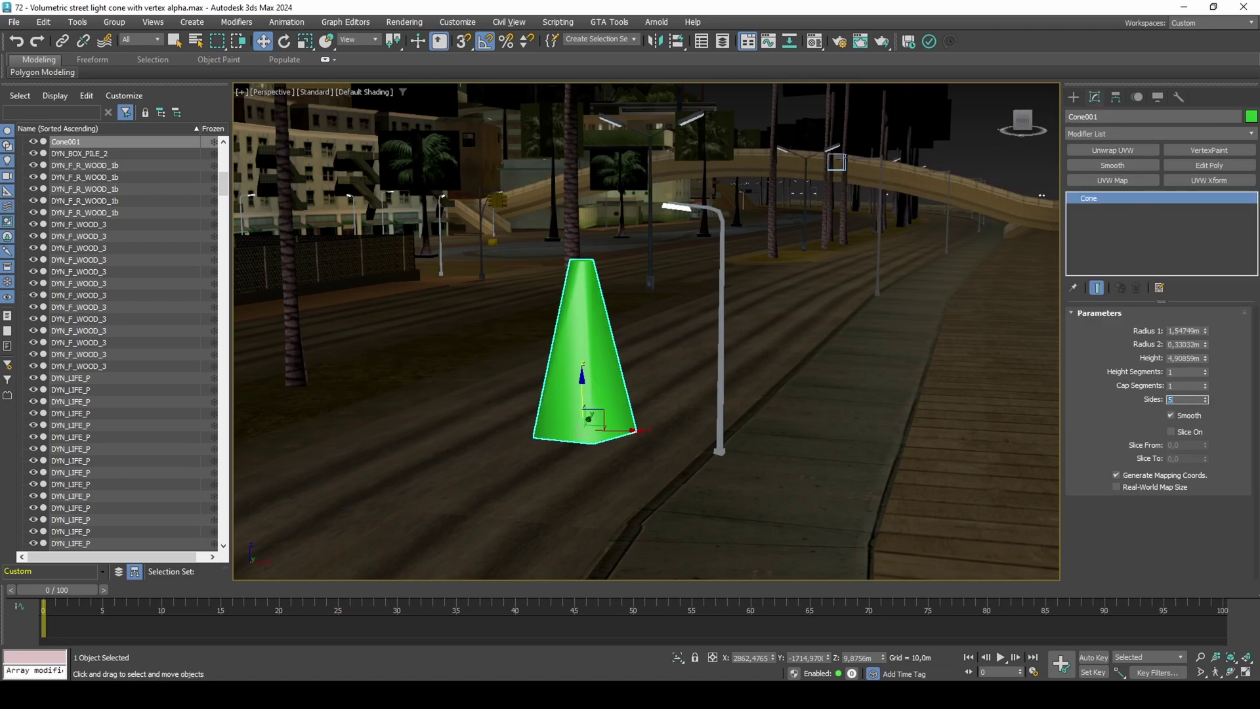
Step: Flip the cone 180° on Y and move it up to the lamp head
right_click(1130, 385)
key("Escape")
key("e")
left_click_drag(618, 407, 698, 498)
key("w")
key("a")
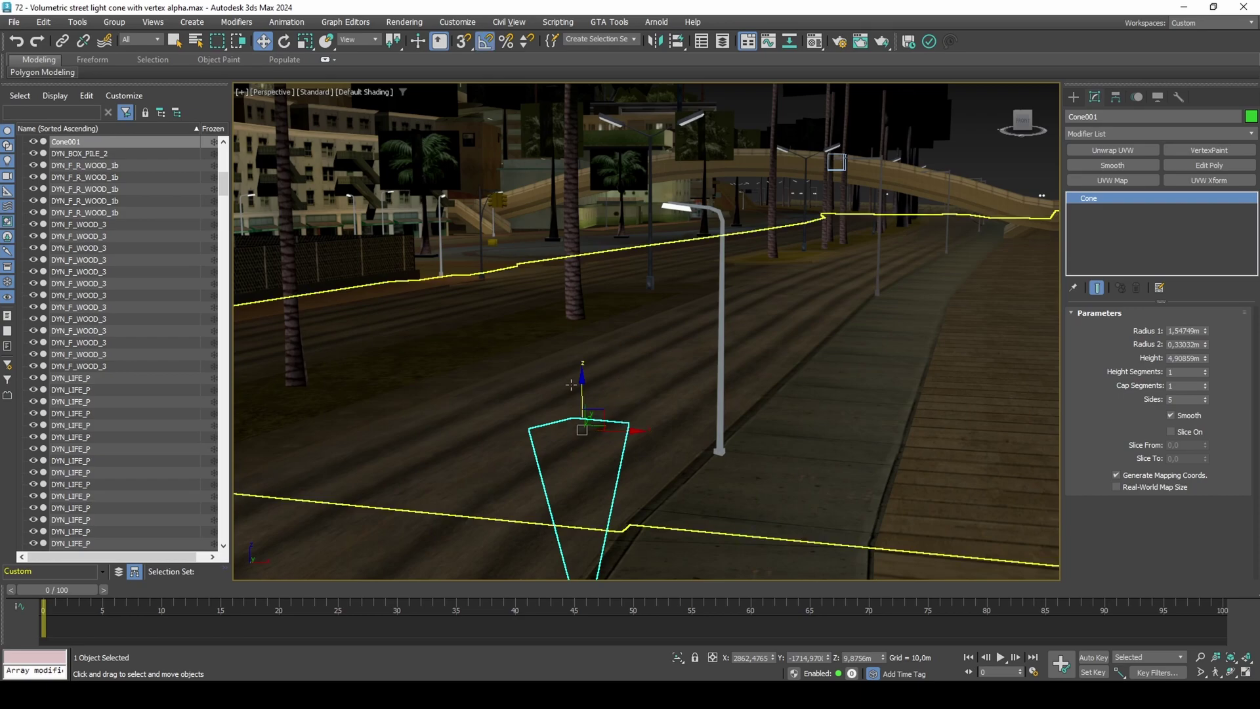
left_click_drag(595, 414, 699, 194)
middle_click_drag(699, 194, 686, 403, "alt")
Step: Centre the cone under the lamp head in top view and raise it to the lamp
left_click(1024, 118)
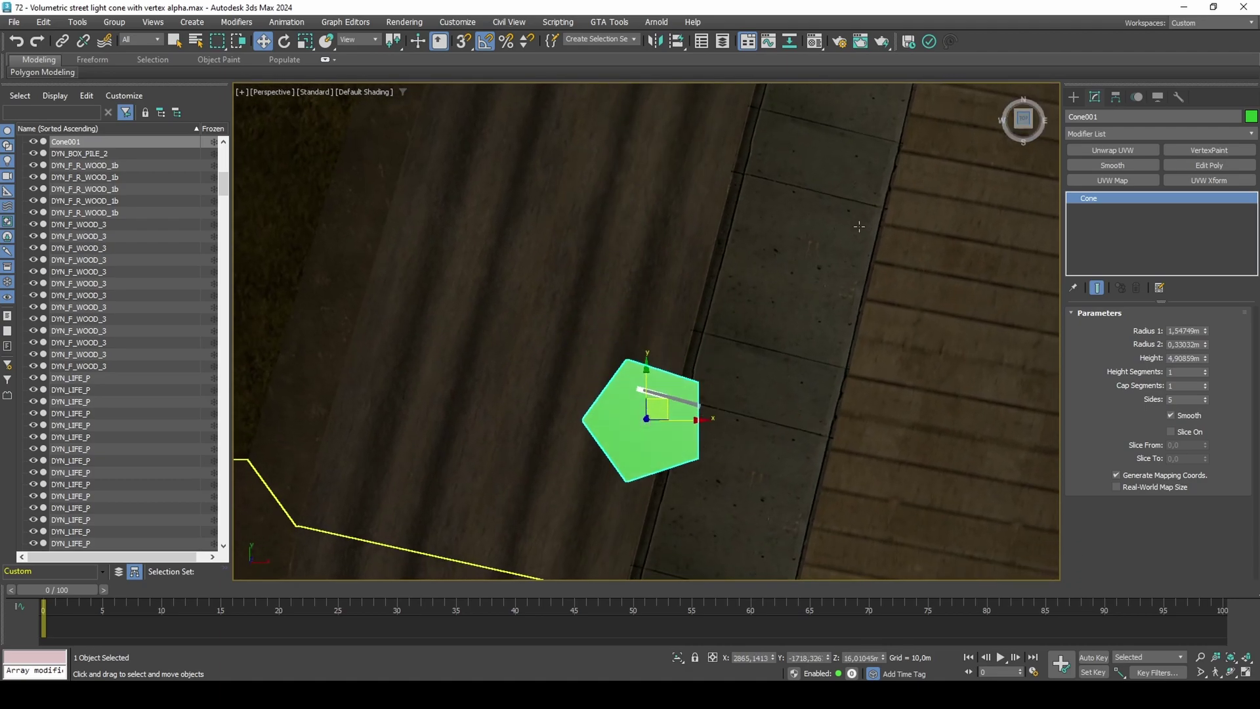
scroll(655, 430, "up", 3)
left_click_drag(654, 430, 657, 366)
middle_click_drag(657, 367, 649, 289, "alt")
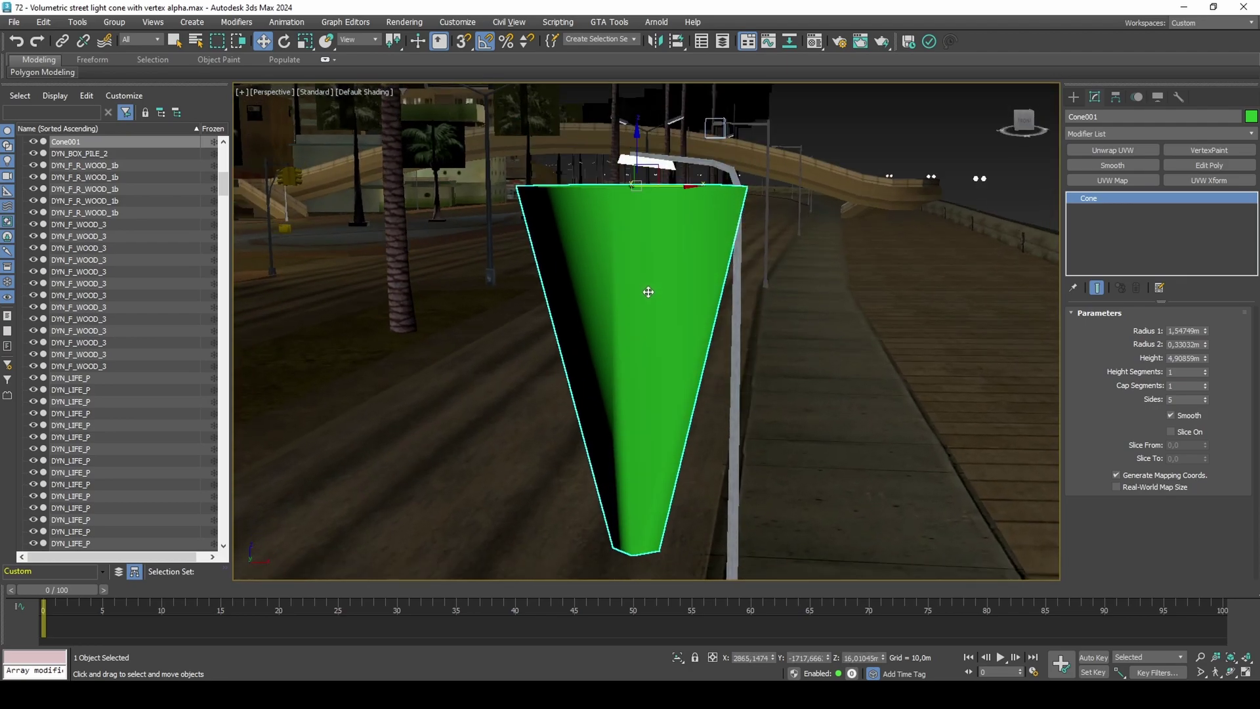
left_click_drag(634, 155, 642, 141)
middle_click_drag(642, 140, 668, 240)
Step: Set the cone to Radius 1 ≈0.25 m, Radius 2 3.09 m and Height 6.33 m
mouse_move(1206, 333)
left_mouse_down()
mouse_move(1204, 393)
mouse_move(1207, 325)
left_mouse_up()
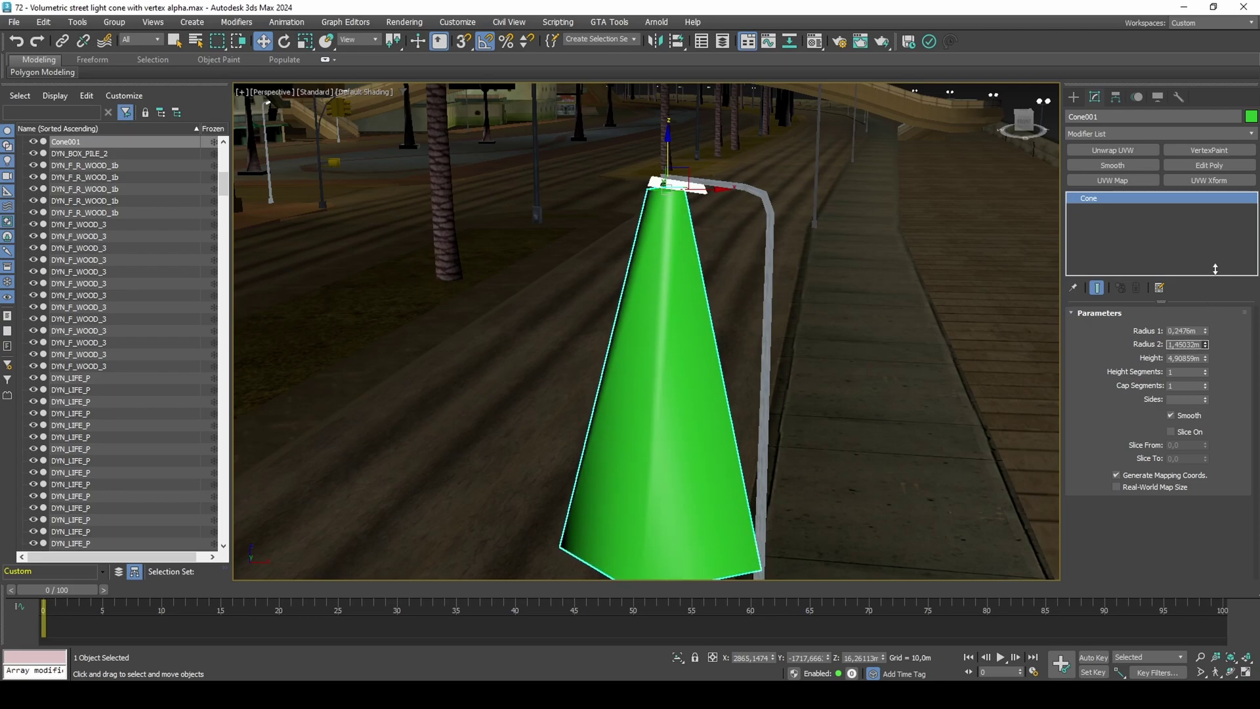
scroll(880, 445, "up", 3)
middle_click_drag(880, 444, 890, 357)
scroll(890, 361, "down", 5)
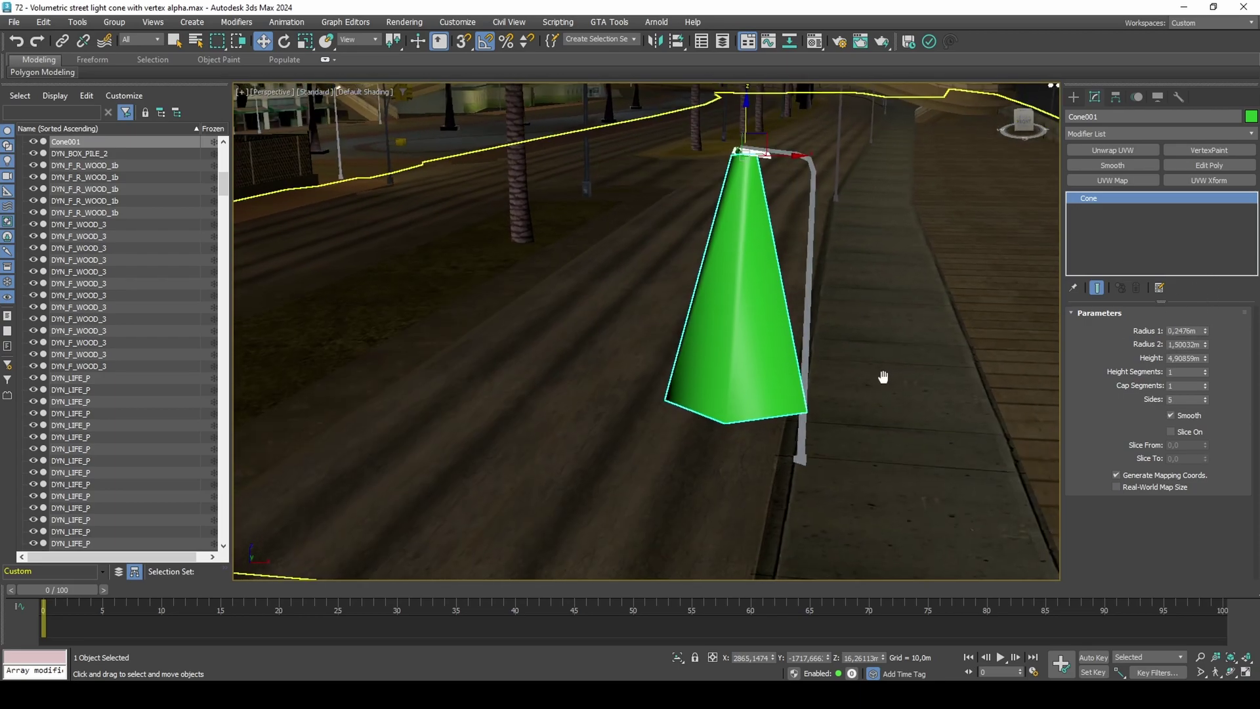
left_click_drag(1206, 359, 1222, 274)
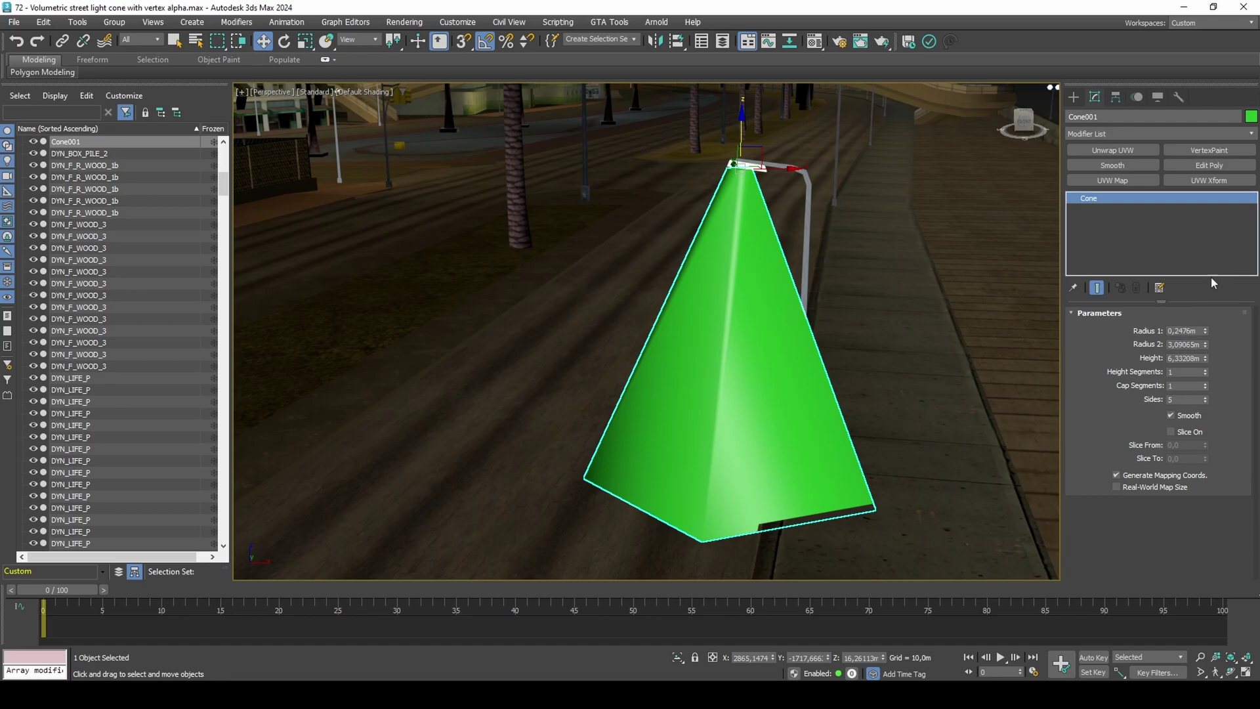
mouse_move(781, 444)
middle_mouse_down("alt")
mouse_move(707, 438)
mouse_move(777, 441)
mouse_move(723, 455)
mouse_move(787, 442)
middle_mouse_up("alt")
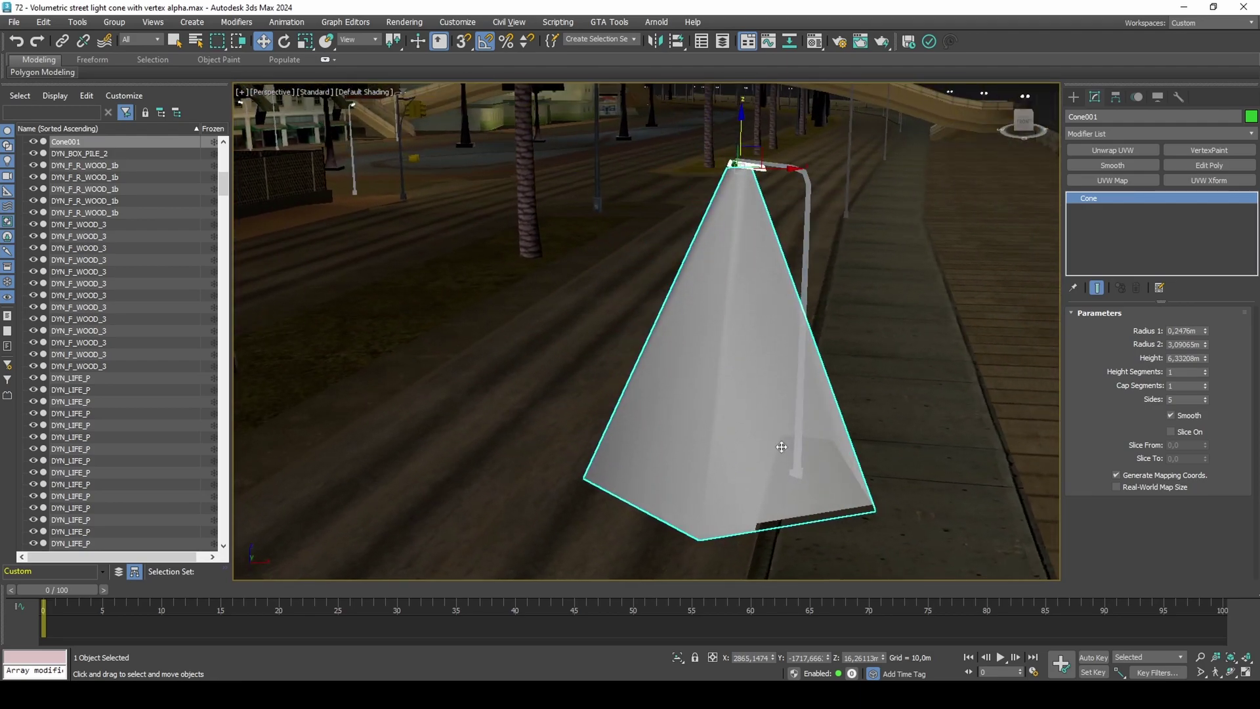
Step: Assign a Checker map to the Diffuse slot of the cone's material
key("alt+x")
key("m")
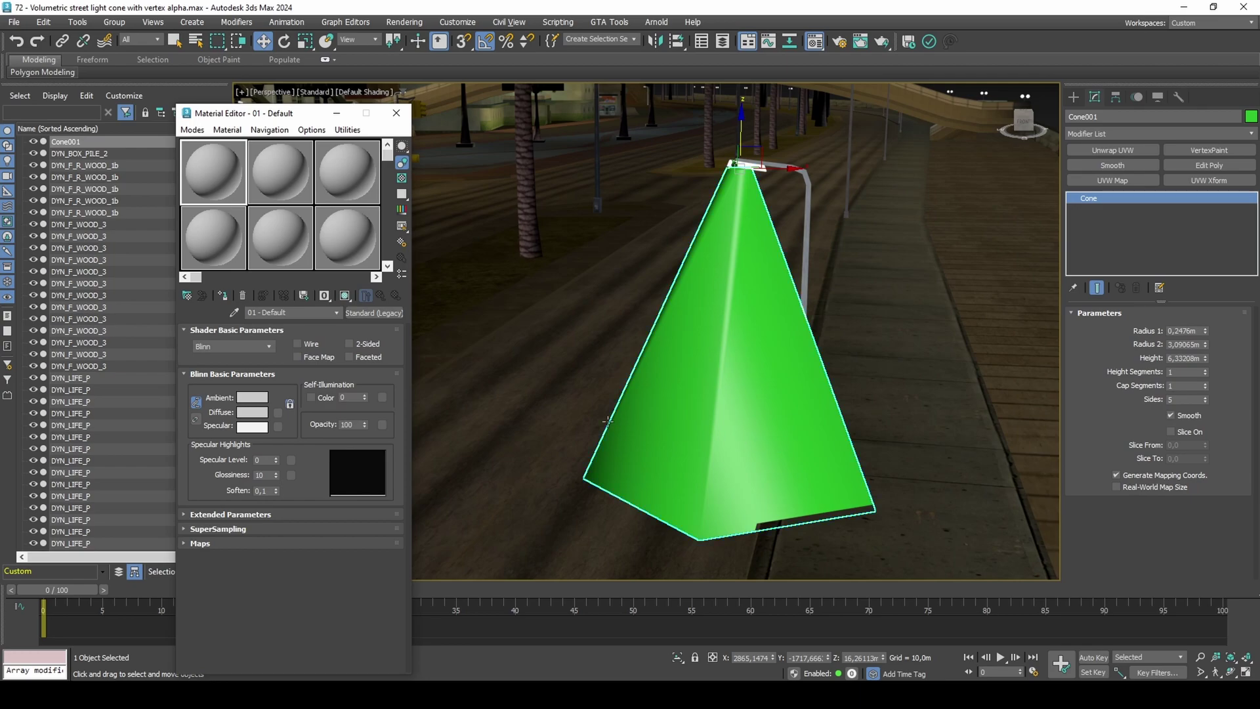
left_click(386, 421)
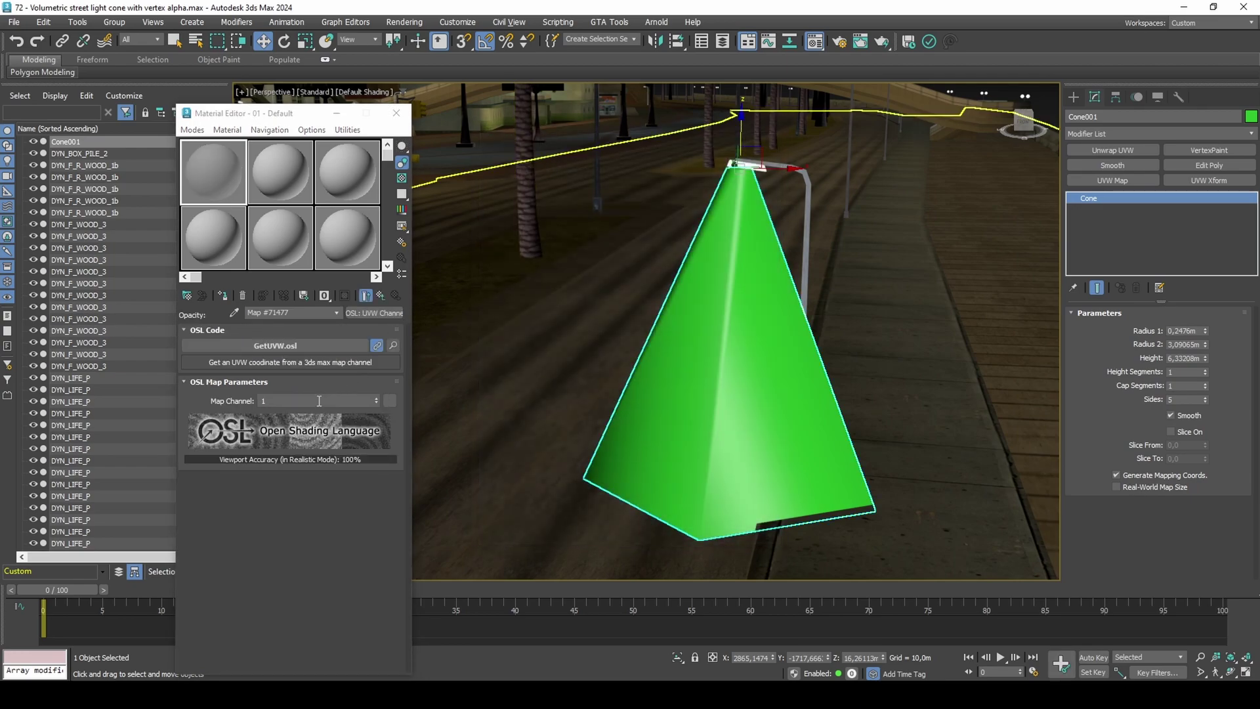
left_click(382, 297)
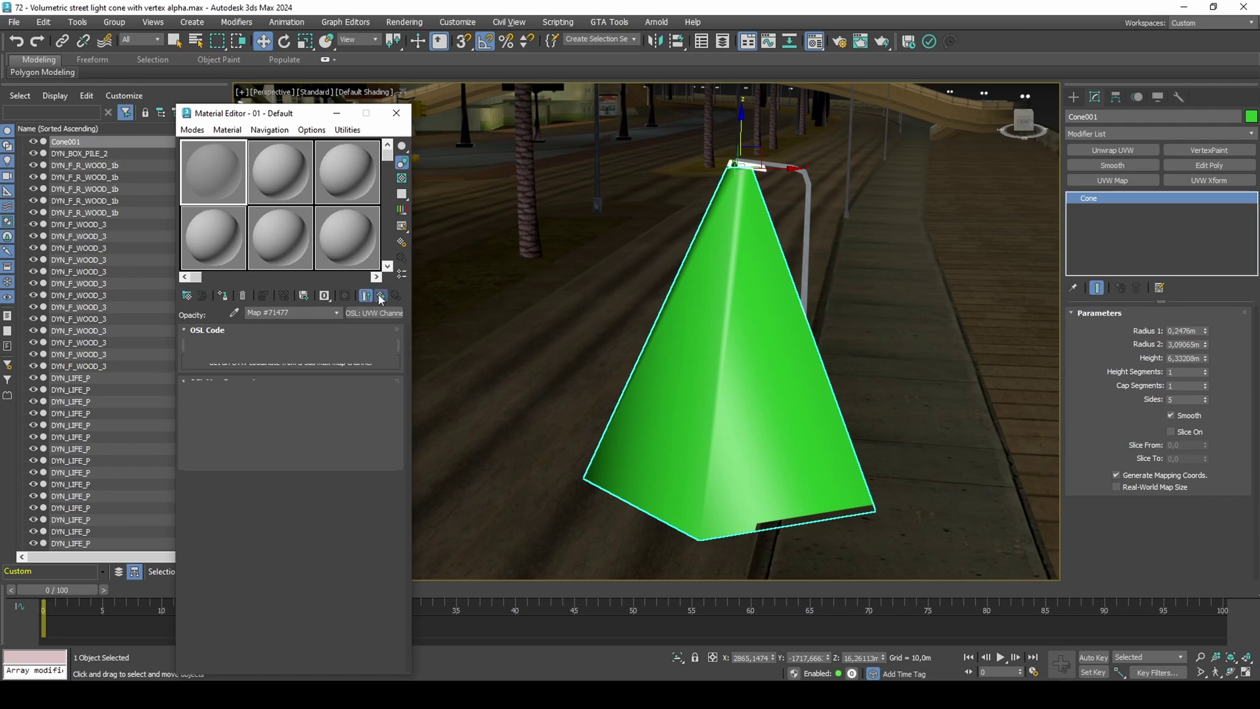
left_click(280, 413)
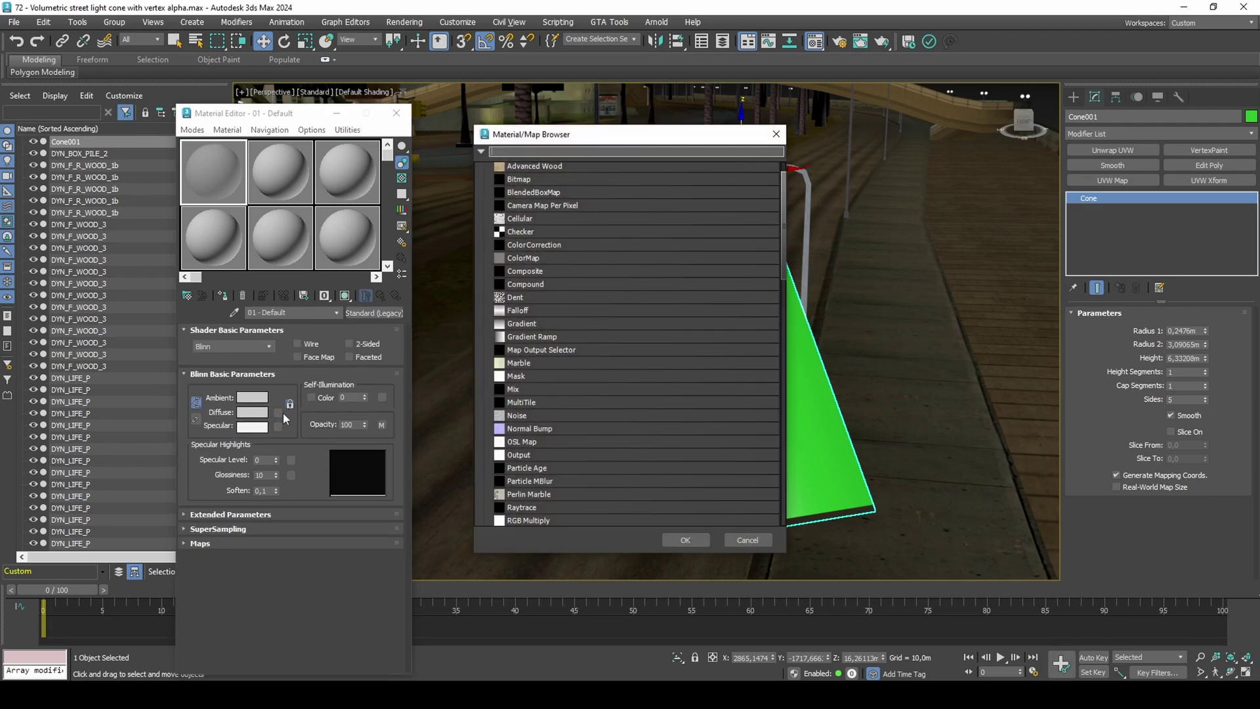
double_click(518, 232)
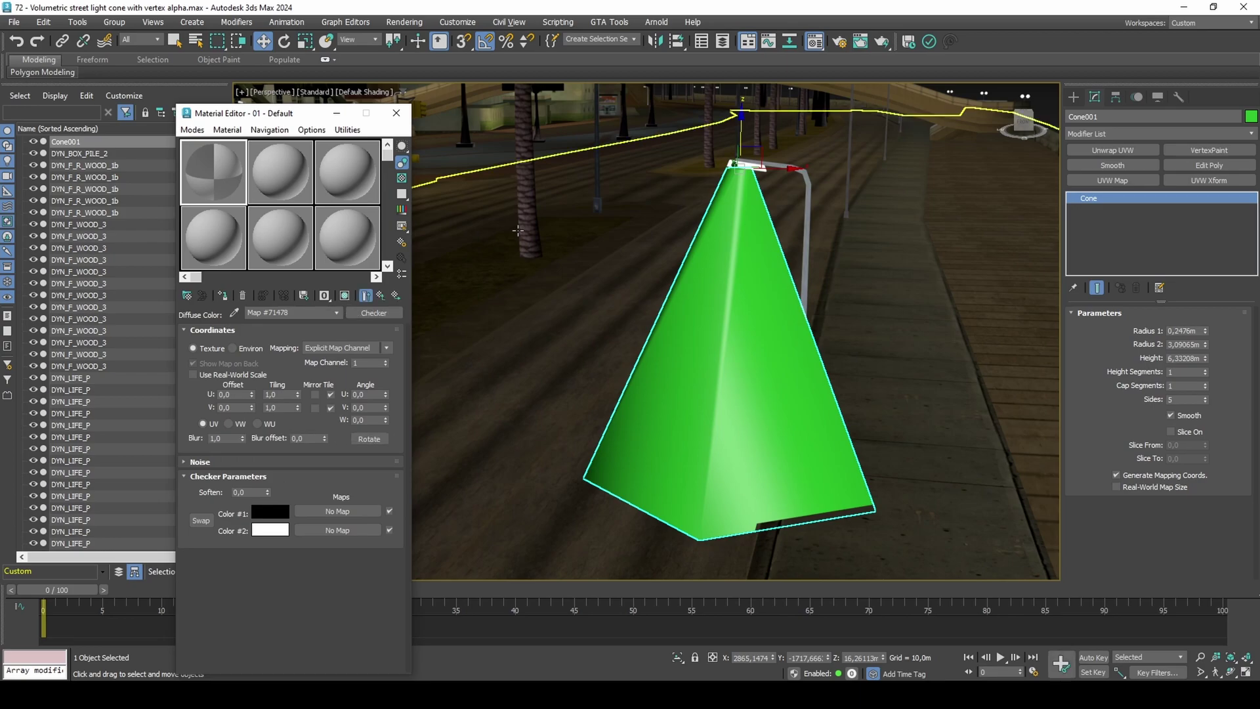
Step: Show the shaded material in the viewport and set viewport shading to Standard
left_click(225, 299)
left_click(369, 296)
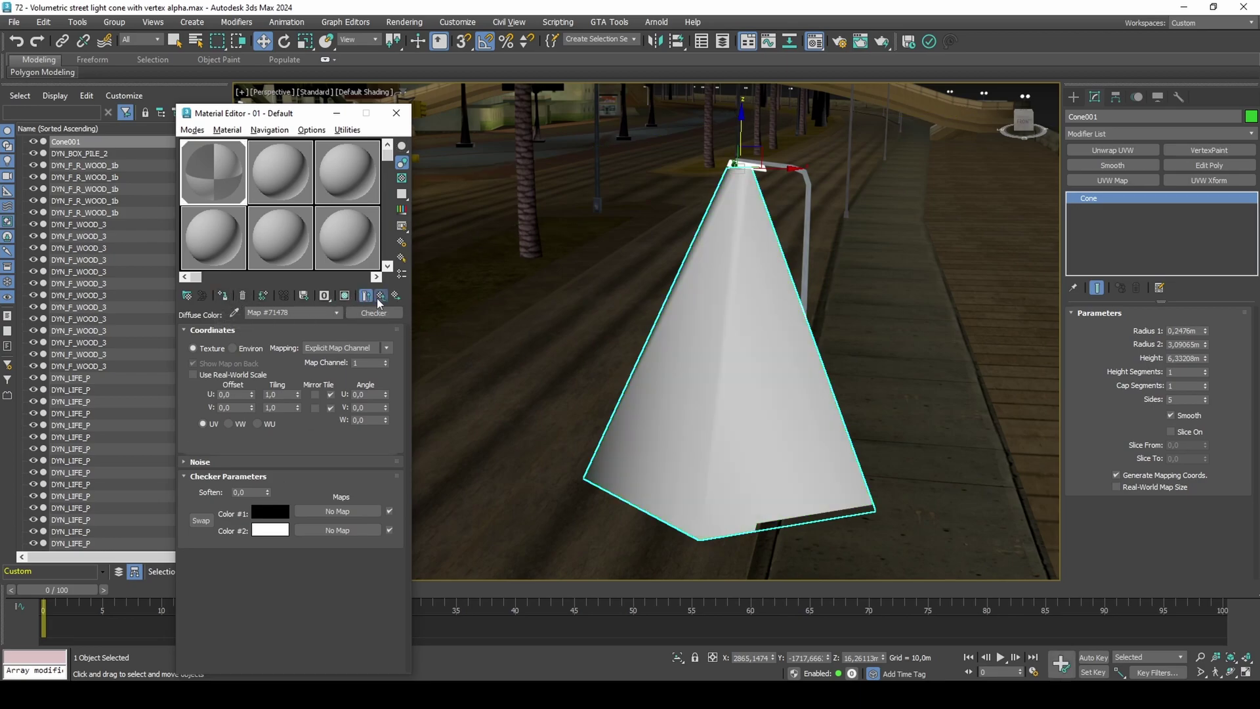
left_click(345, 296)
left_click_drag(347, 301, 373, 296)
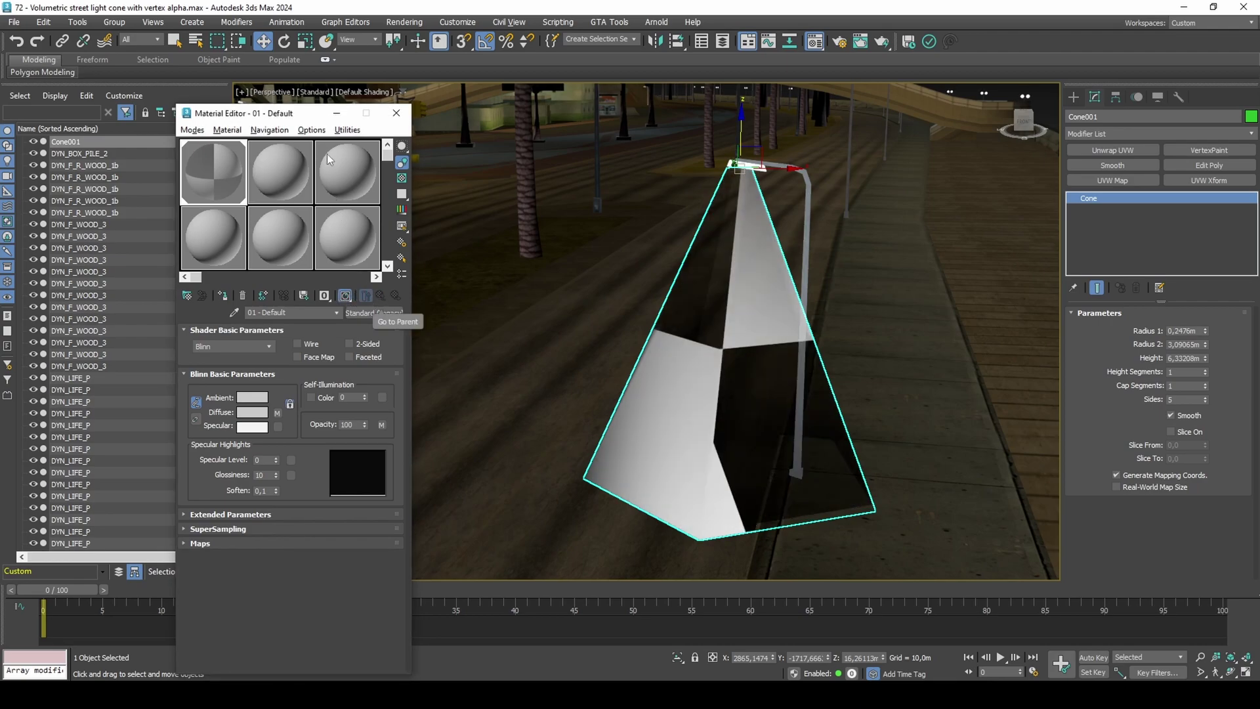
left_click(314, 91)
key("Escape")
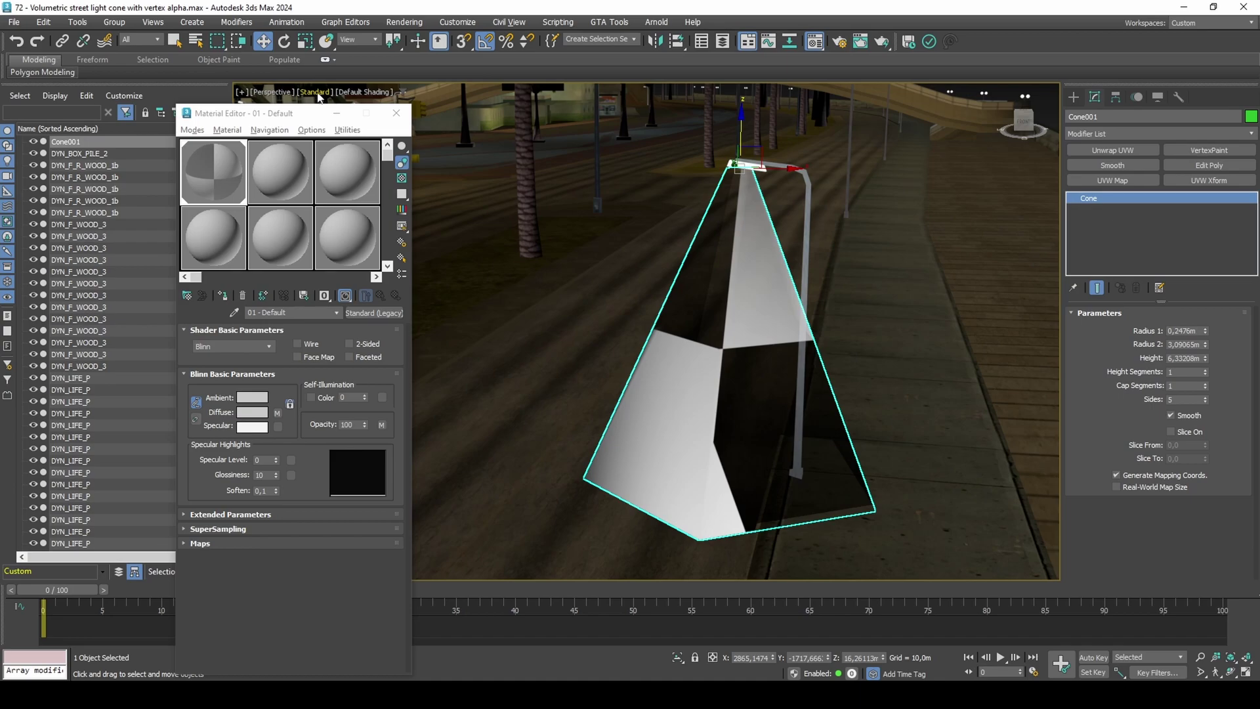
left_click(318, 92)
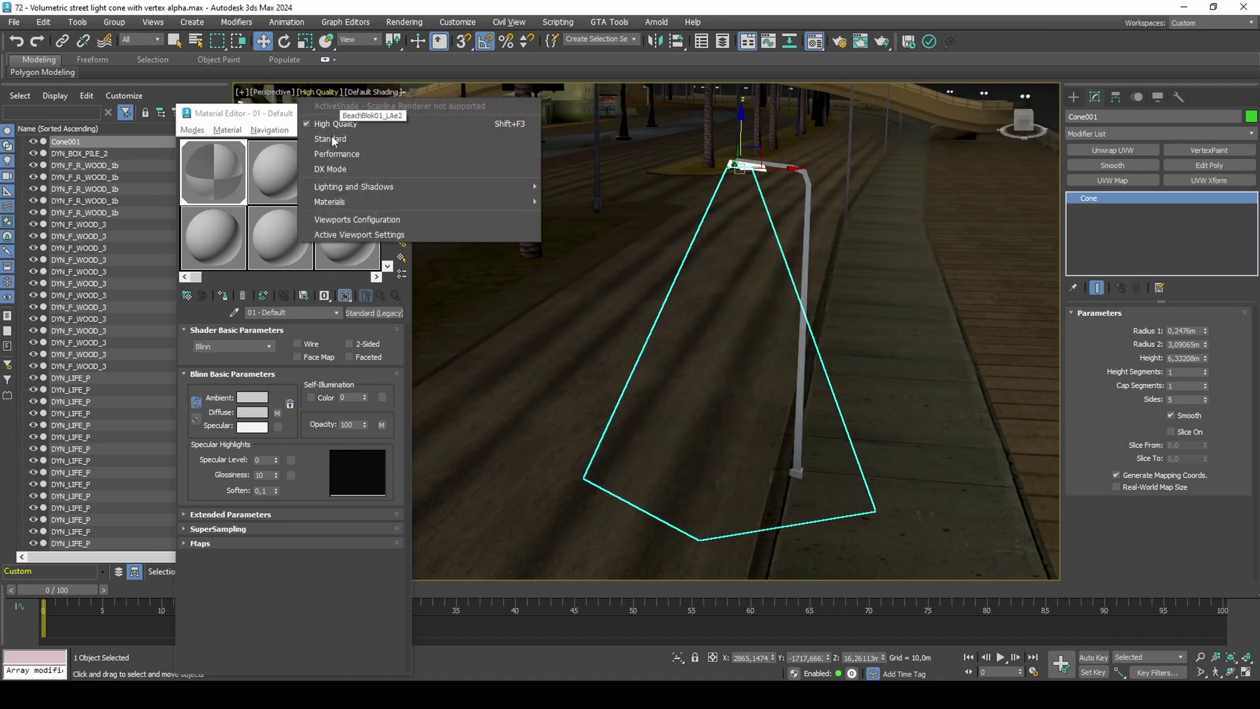
left_click(332, 136)
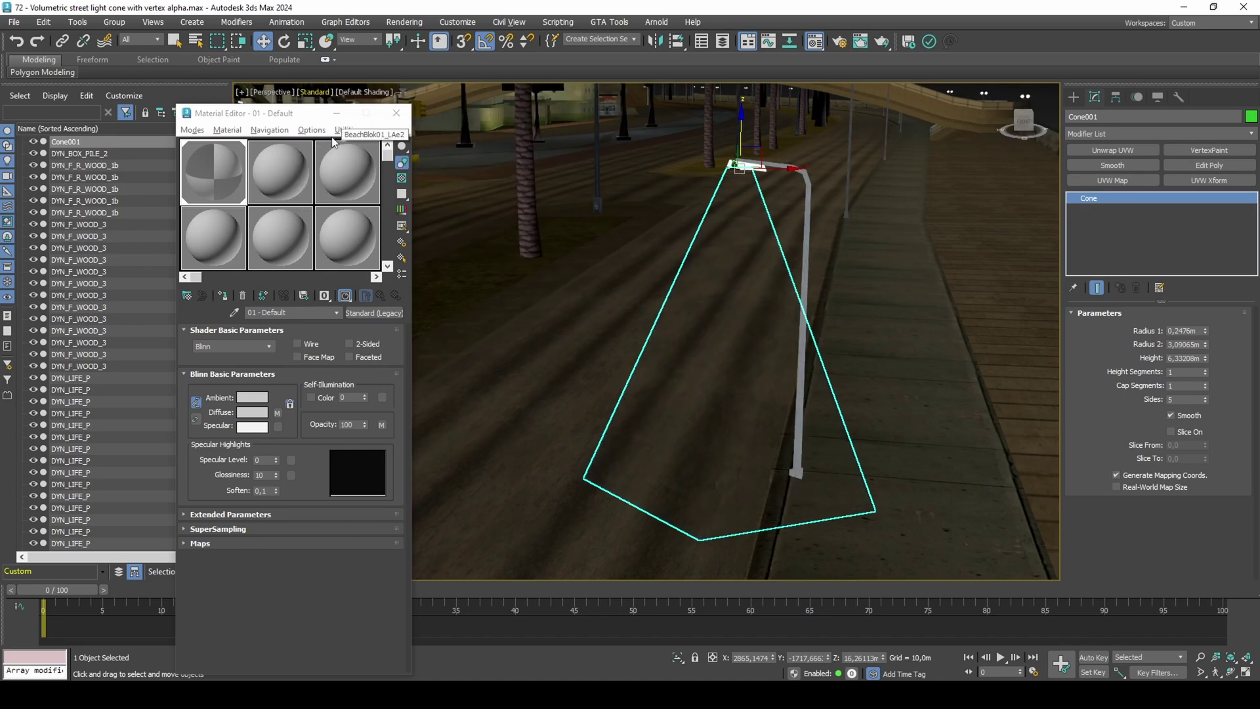
Step: Add a VertexPaint modifier on map channel 3 and make the base vertices transparent
left_click(1190, 151)
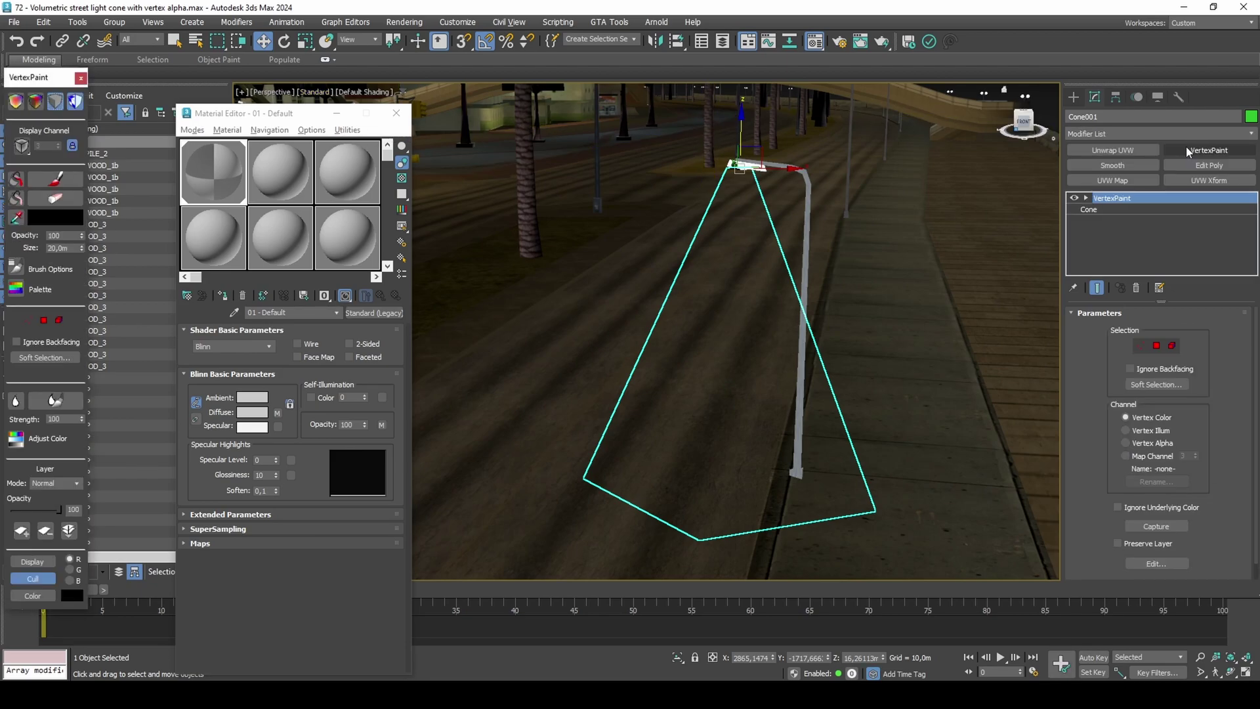
left_click(1126, 456)
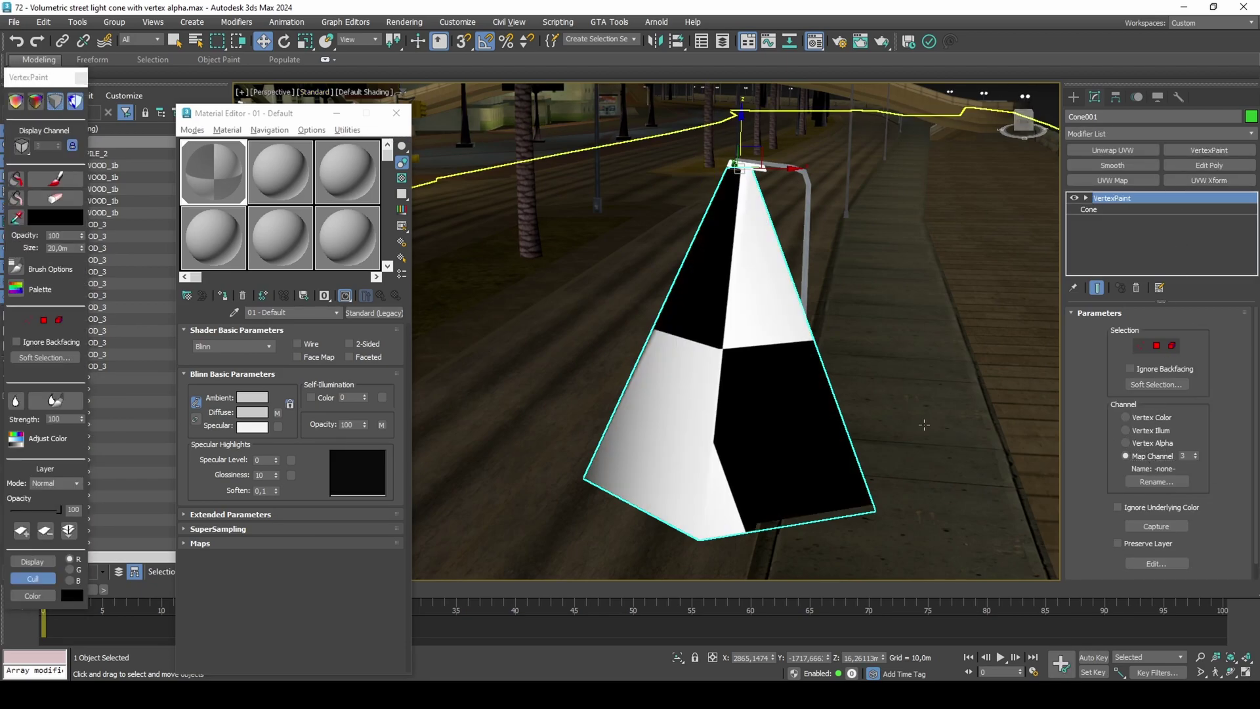
key("1")
left_click_drag(951, 554, 952, 555)
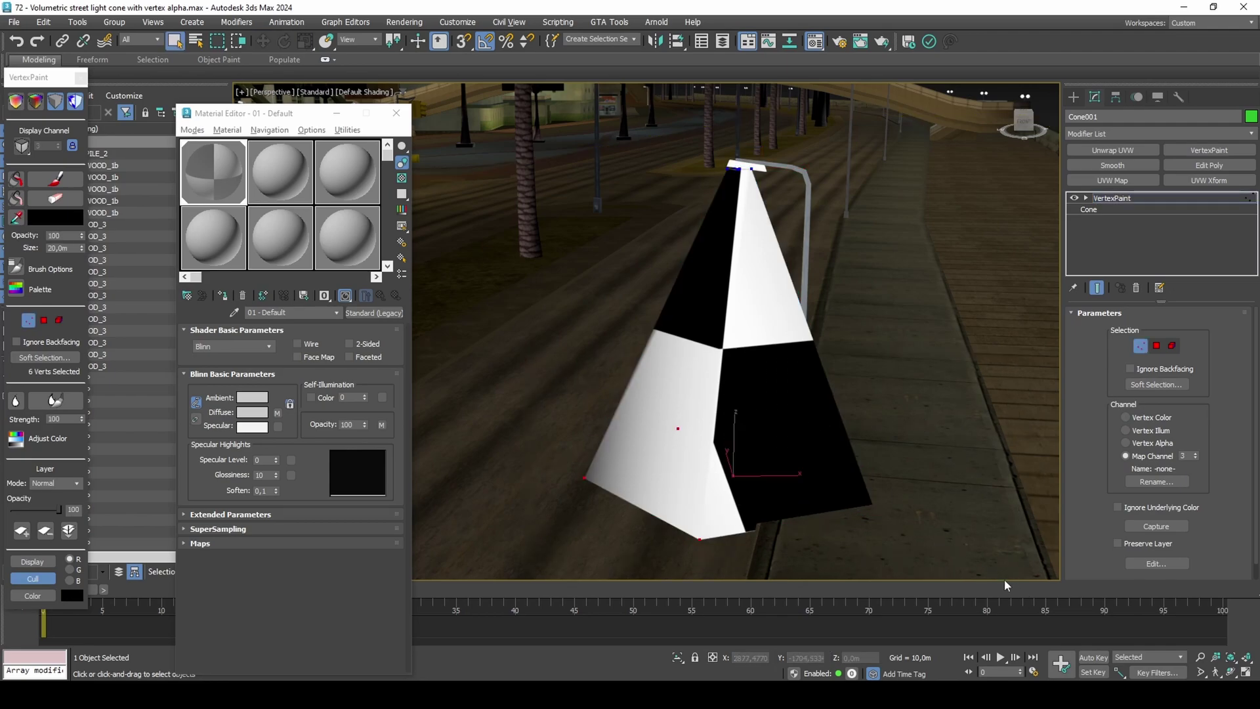
left_click(15, 179)
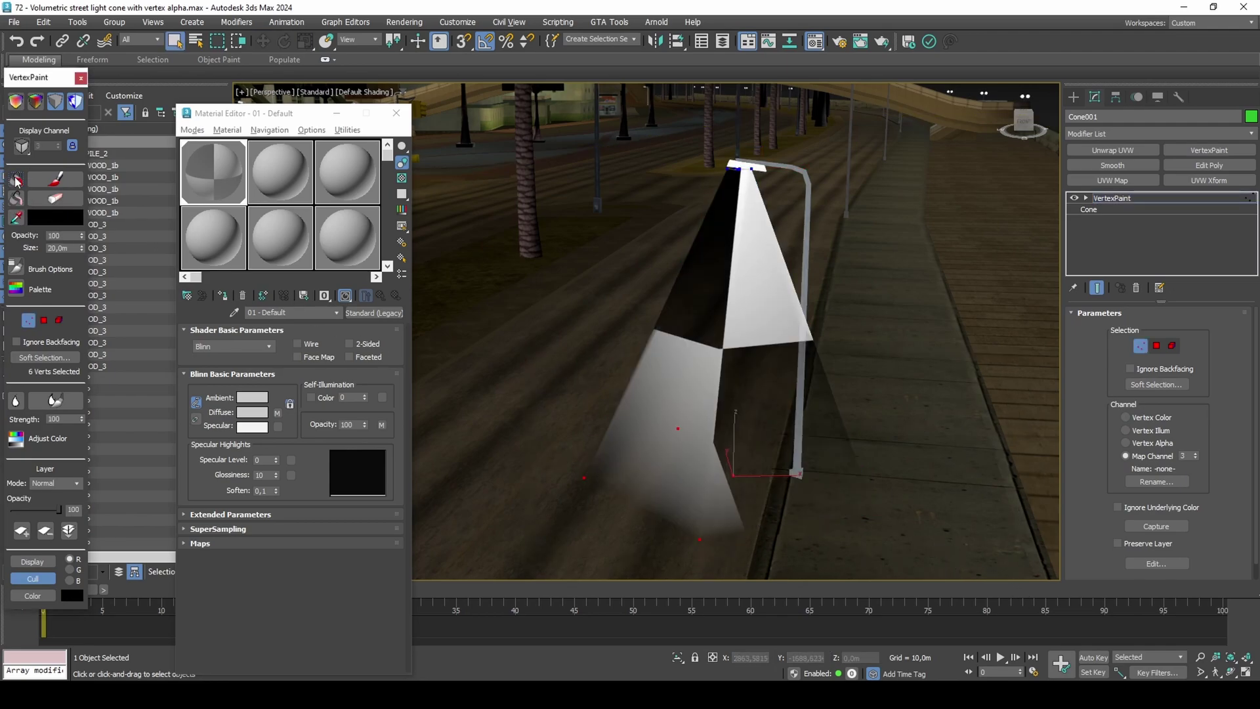
key("1")
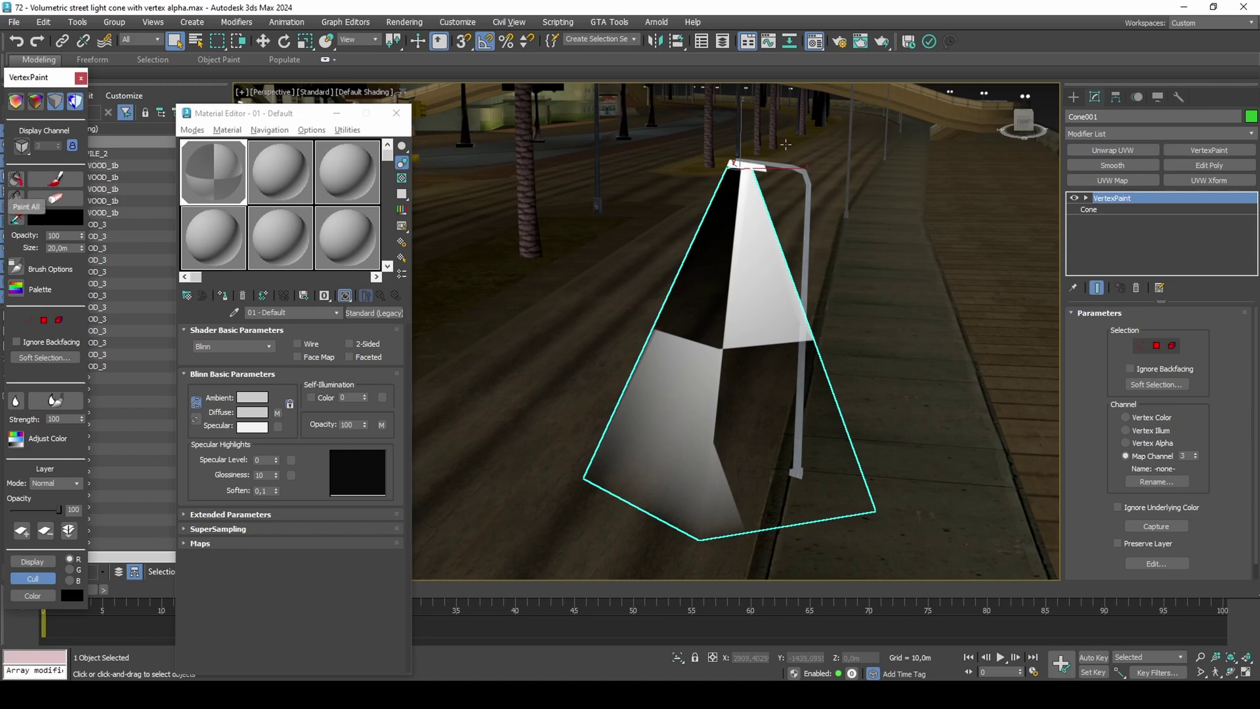
Step: Add a second VertexPaint layer, select the top vertices, and lower opacity to about 75–83
left_click(1210, 150)
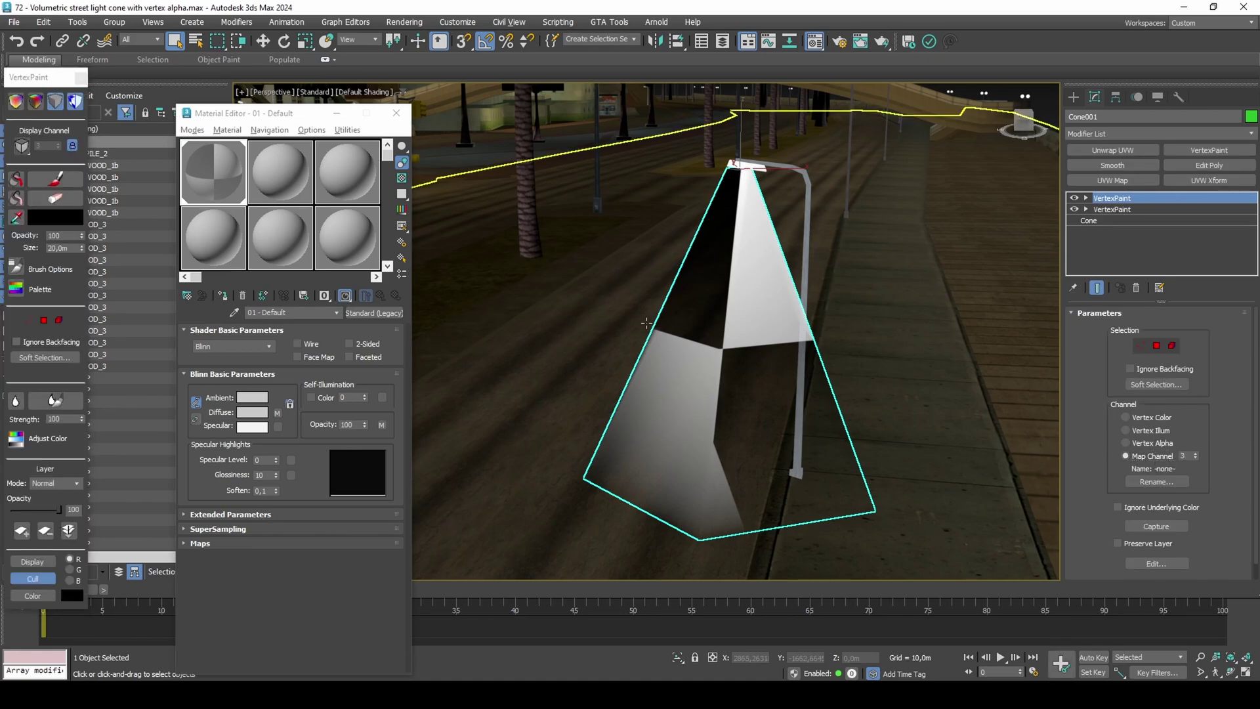
key("1")
left_click_drag(844, 215, 844, 216)
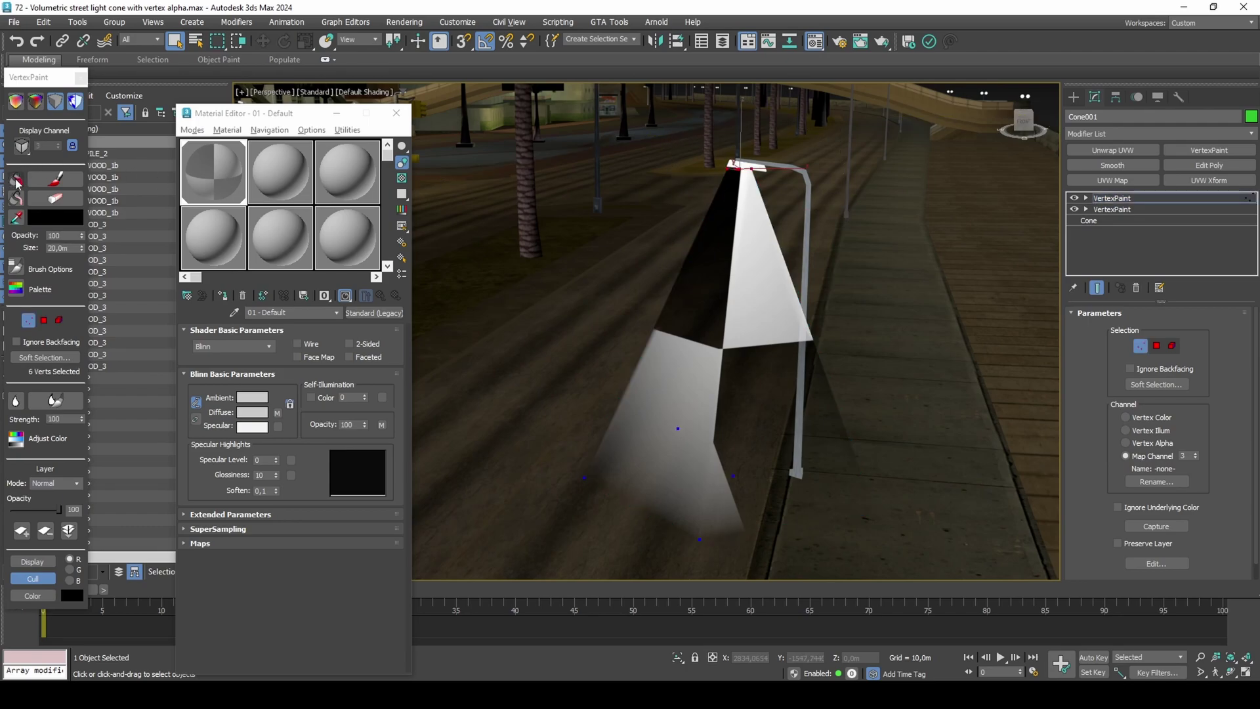
left_click(28, 319)
left_click_drag(53, 510, 45, 510)
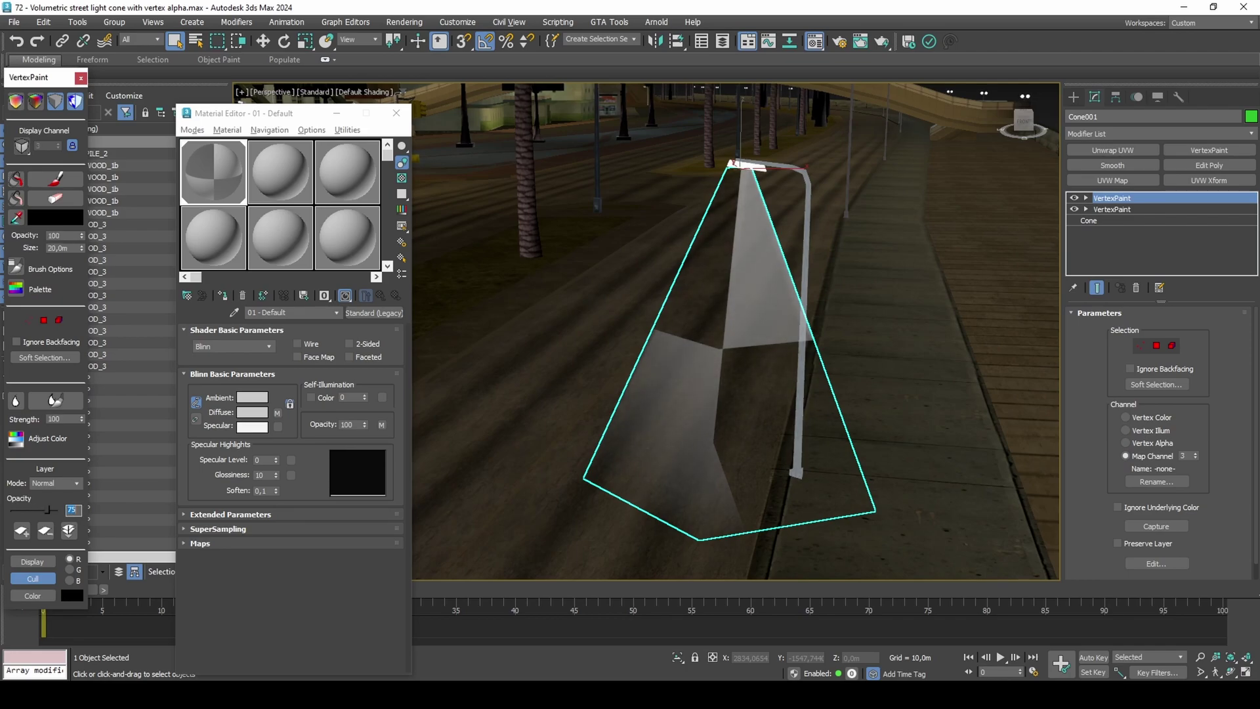
Step: Add an Edit Poly modifier and check the cone's bottom polygon in wireframe
left_click(1209, 165)
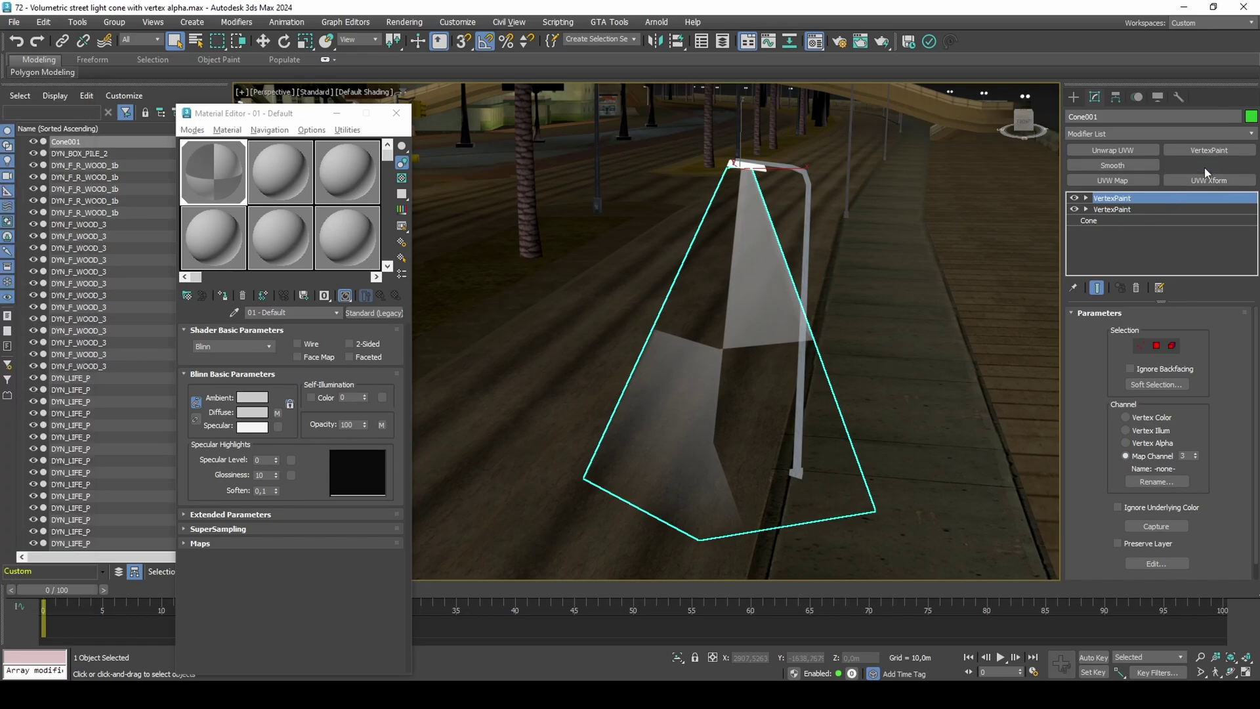
key("4")
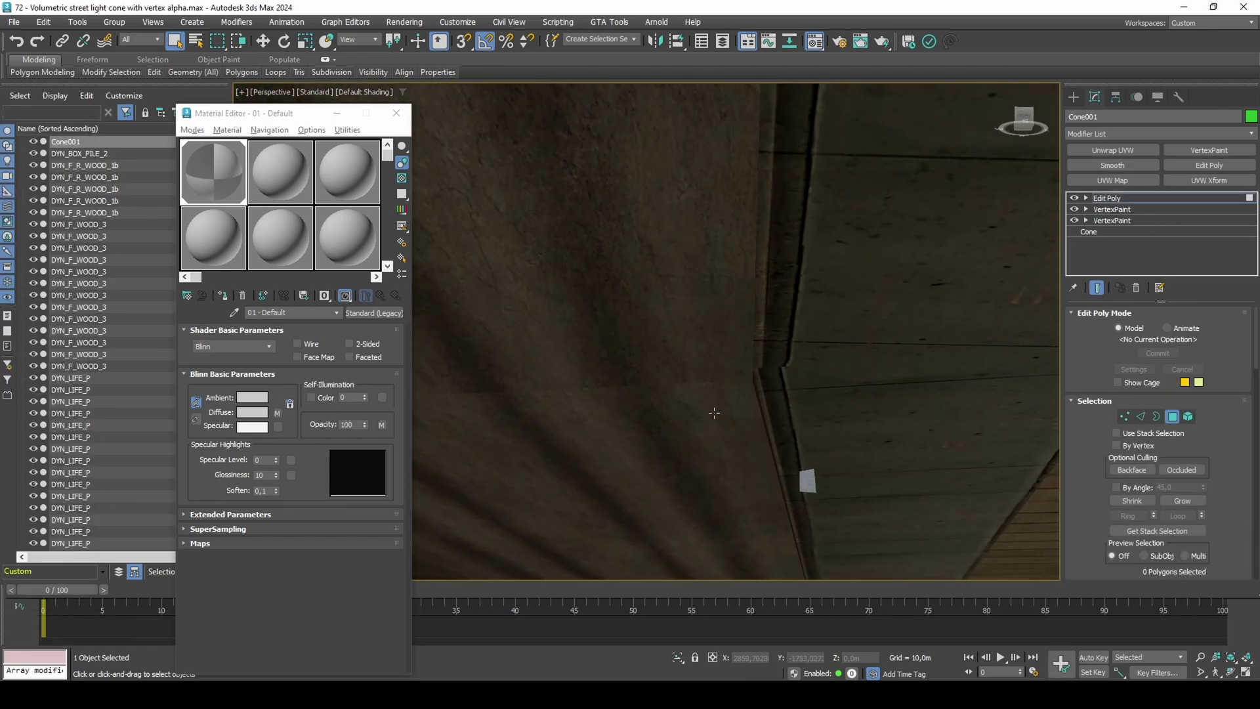
key("F3")
left_click(713, 448)
middle_click_drag(713, 448, 727, 448, "alt")
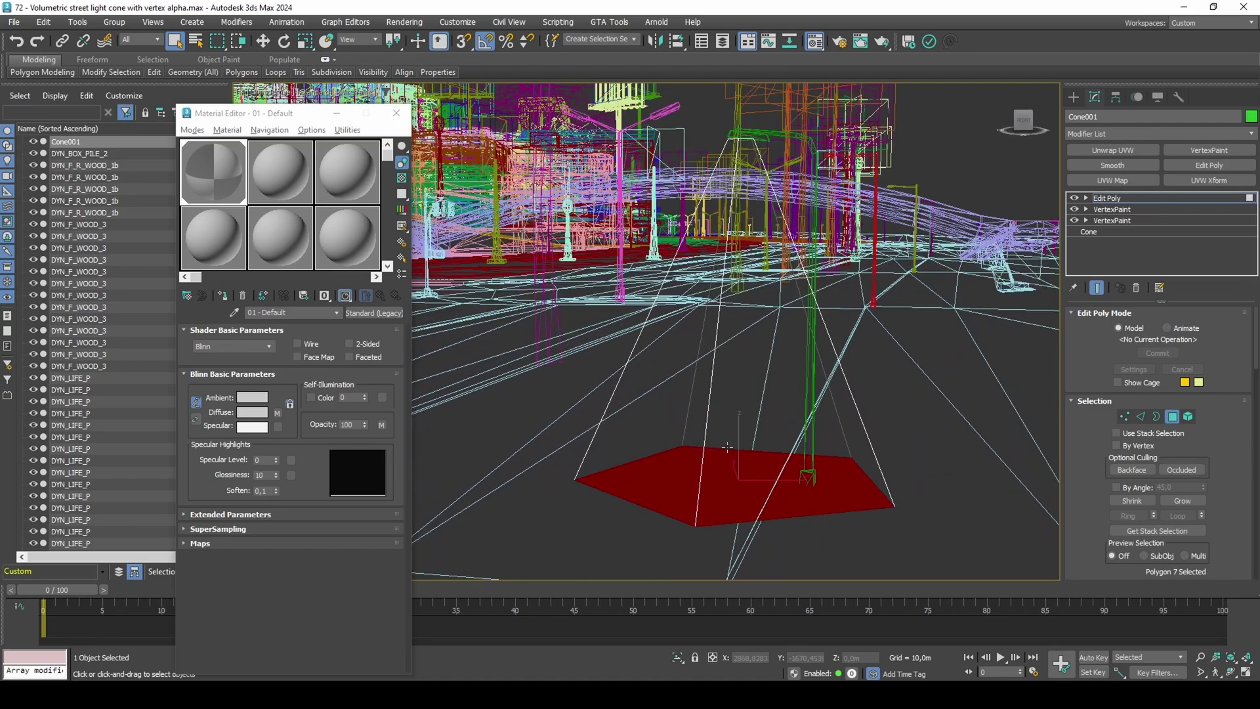
key("F3")
left_click(727, 448)
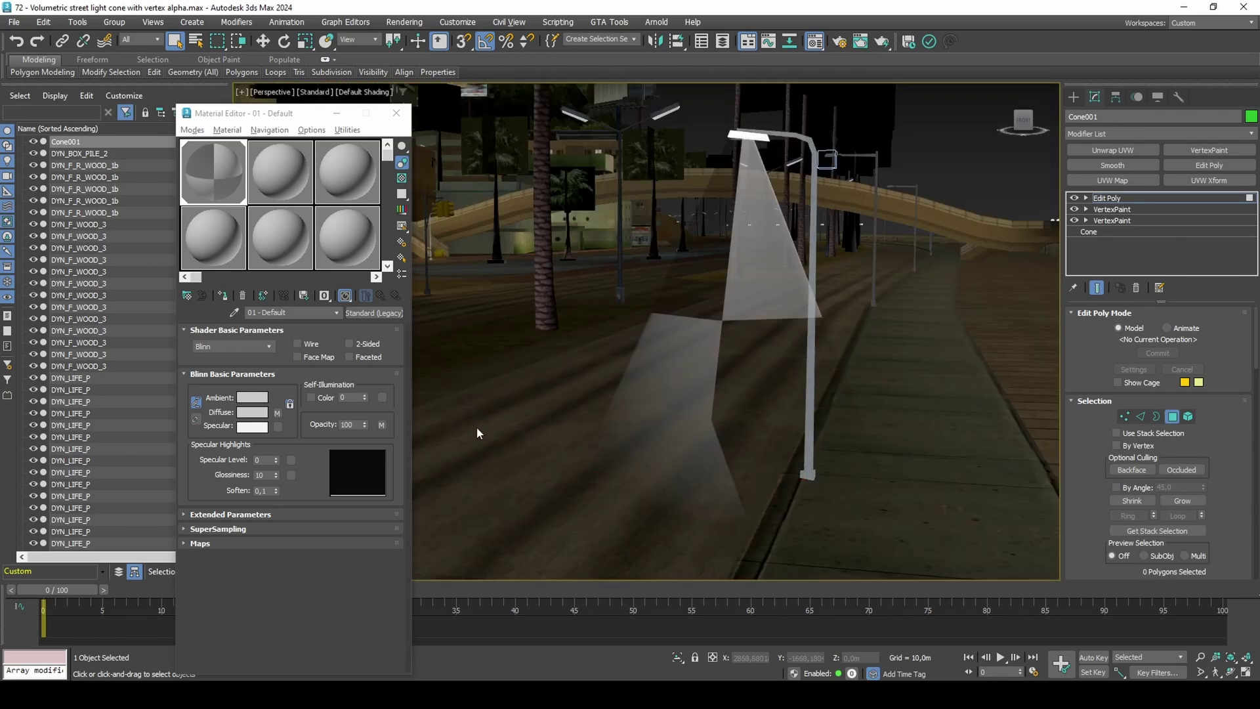
Step: Set the diffuse Checker map's Soften to 0,6 and Color #1 to dark grey
left_click(278, 414)
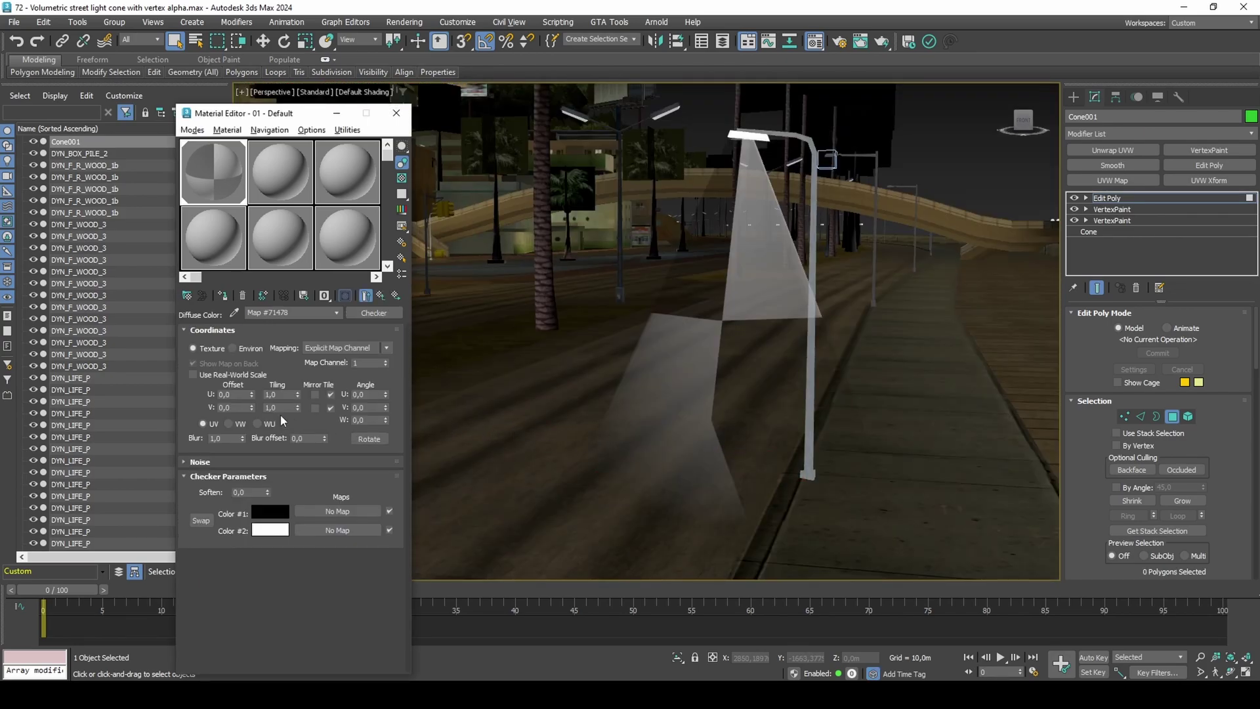
left_click(252, 492)
key("Return")
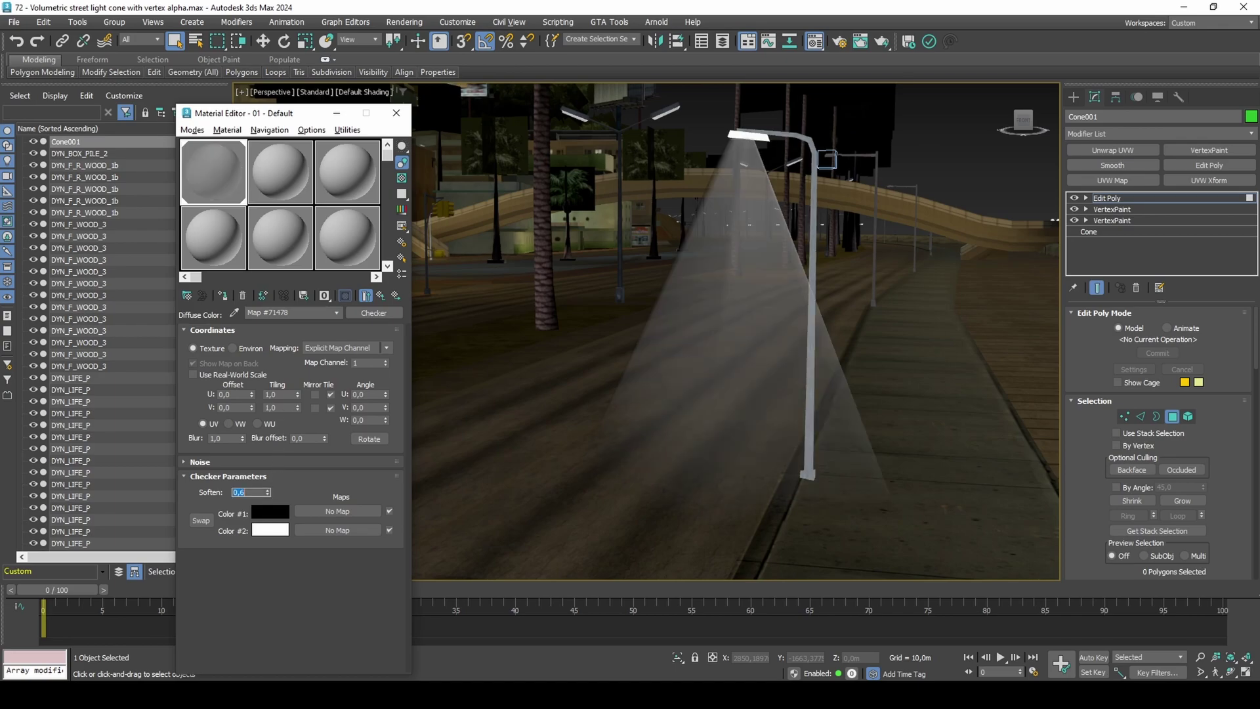
left_click(277, 519)
left_click_drag(205, 444, 199, 445)
left_click(271, 484)
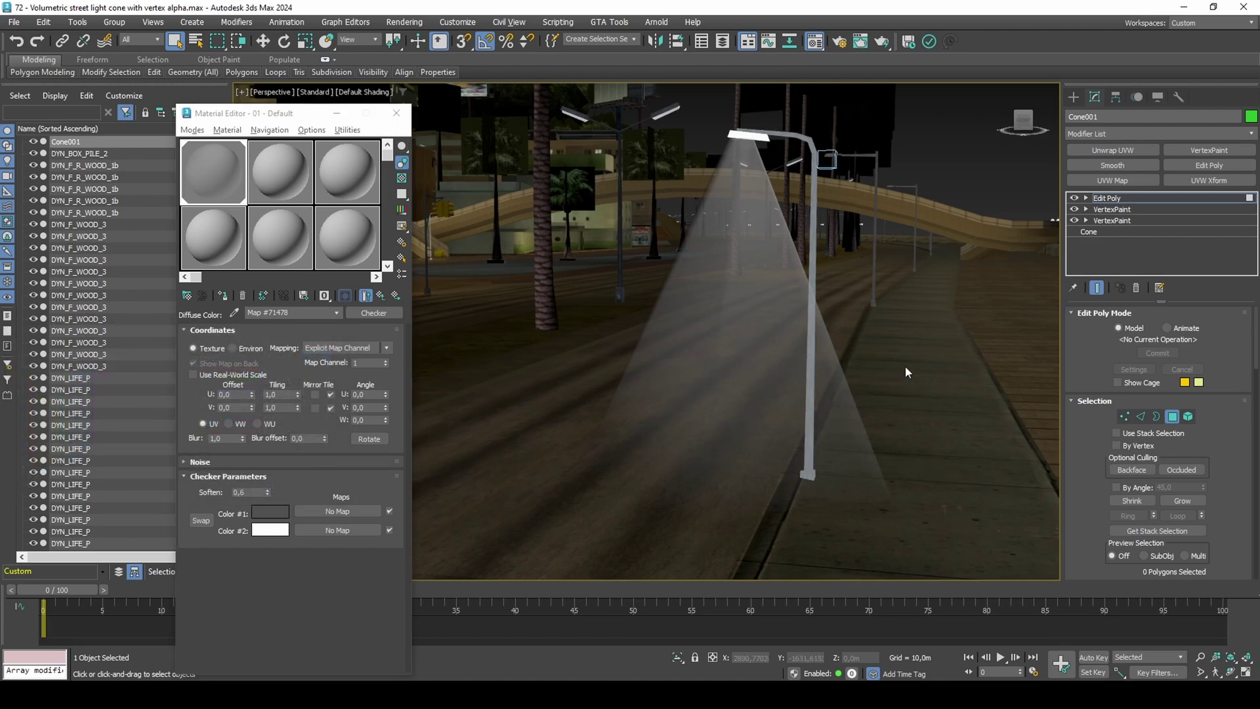
Step: Add a UVW Map modifier with its alignment set to X
key("6")
left_click(1129, 178)
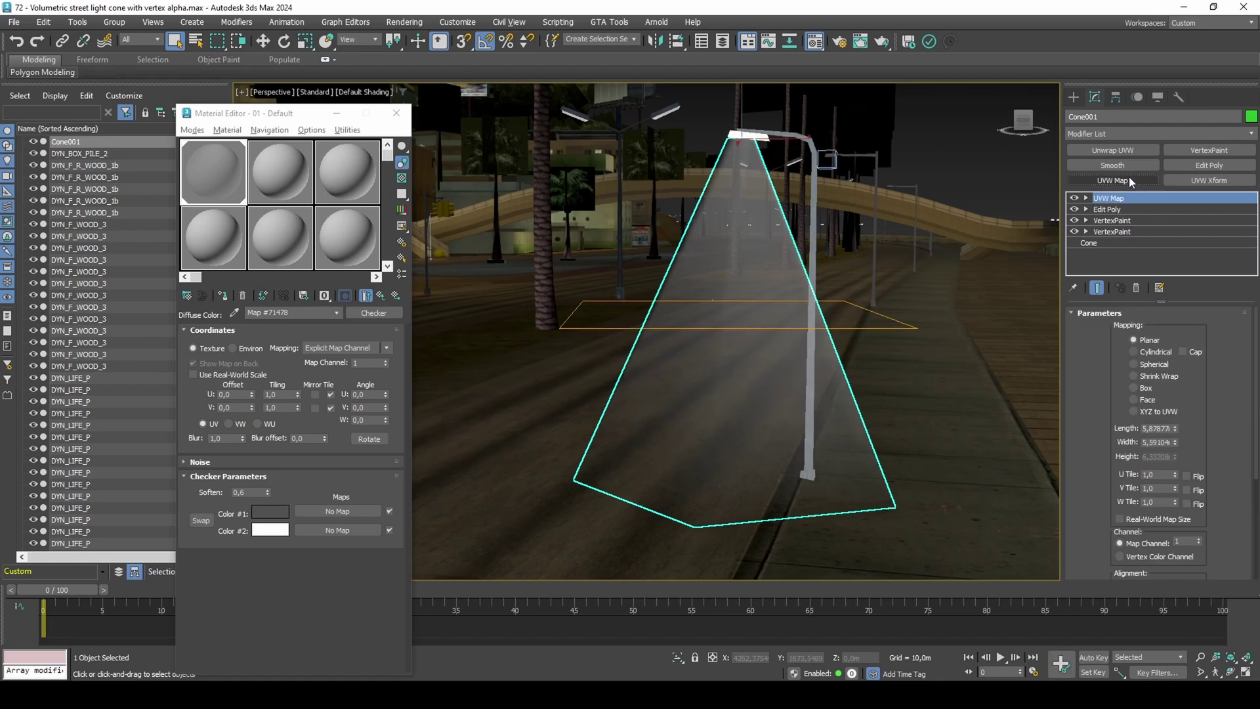
scroll(1089, 413, "down", 3)
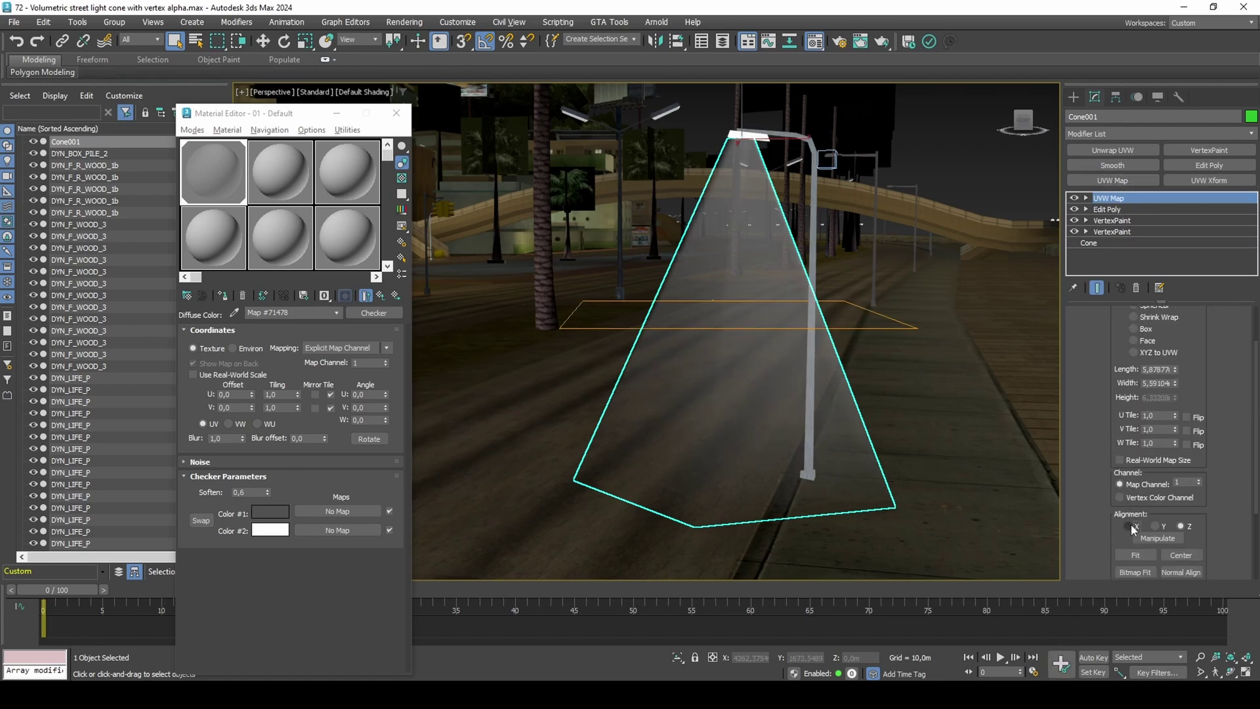
left_click(1130, 527)
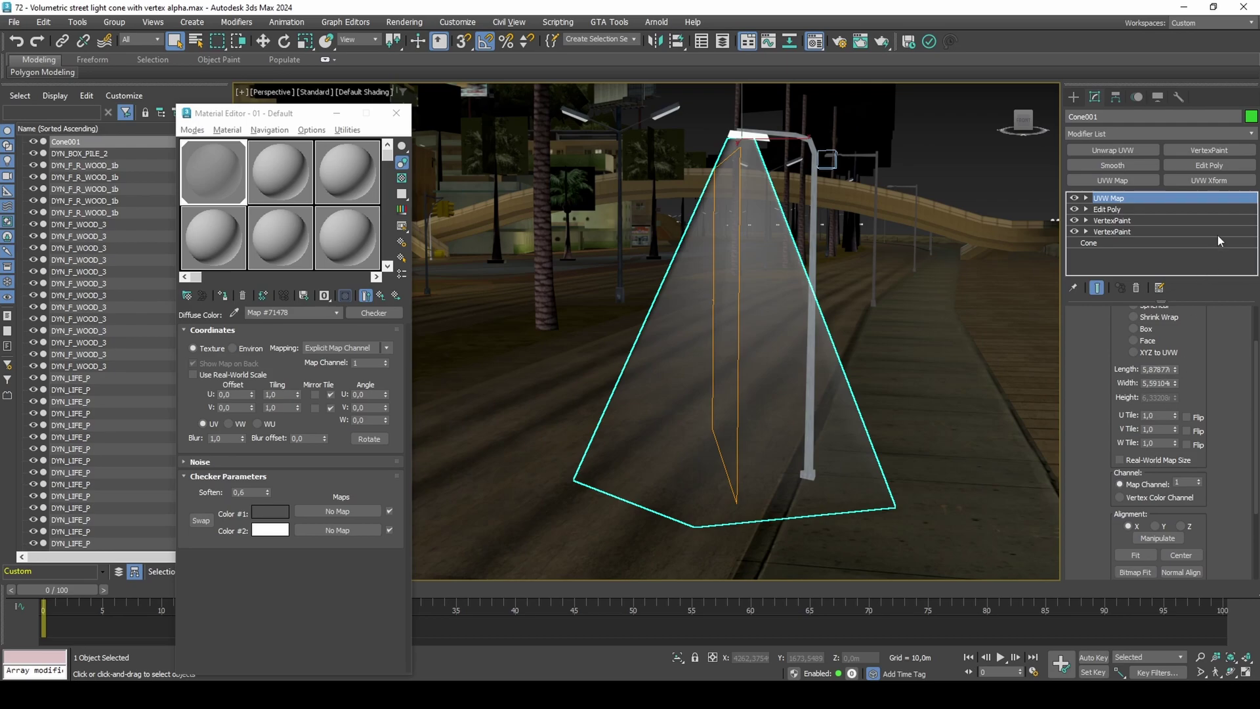
Step: Add a UVW Xform modifier with V Tile 2 and bring up Time Configuration
left_click(1227, 183)
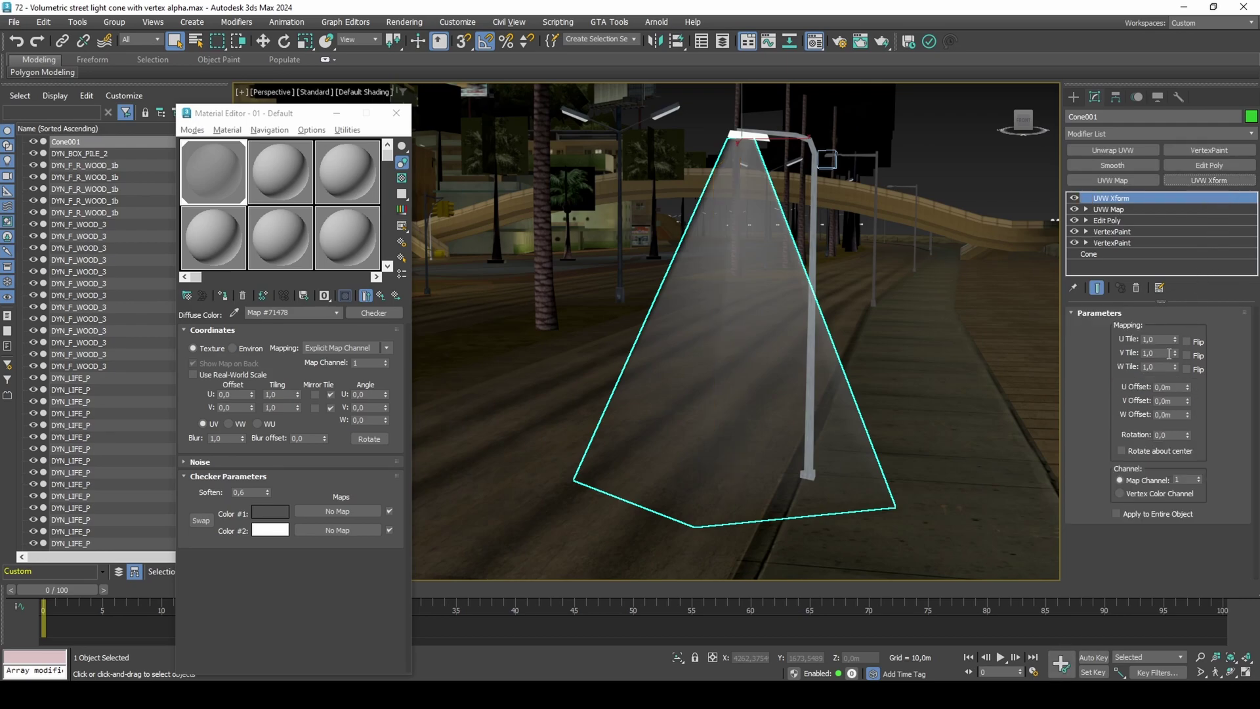
key("Return")
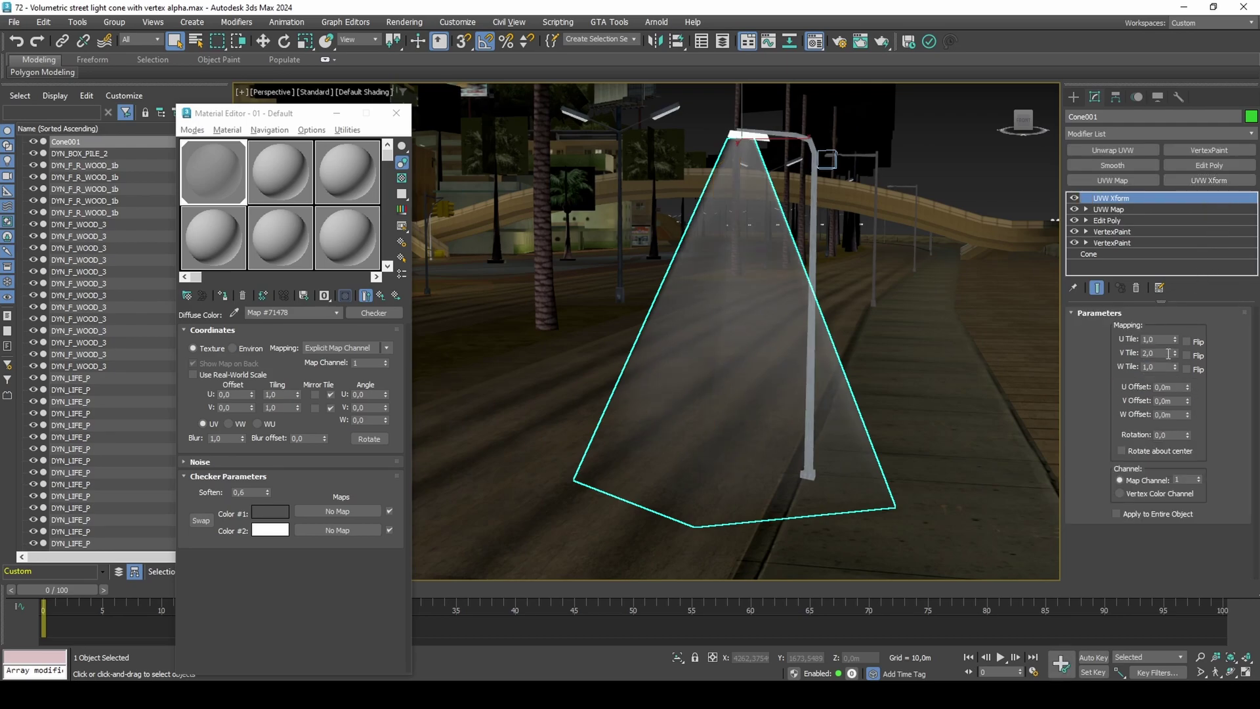
left_click(1033, 669)
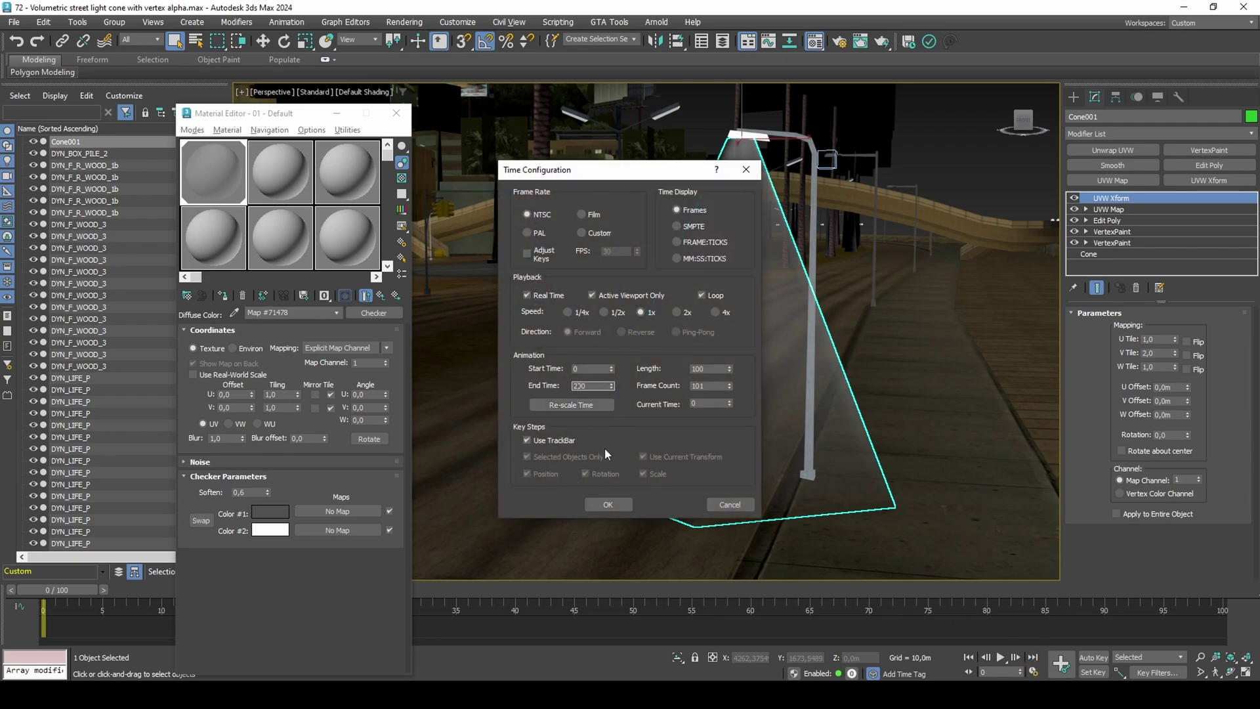
Step: Set the timeline end to 200, go to frame 200, change default tangents, and enable Auto Key
left_click(608, 503)
left_click(1199, 594)
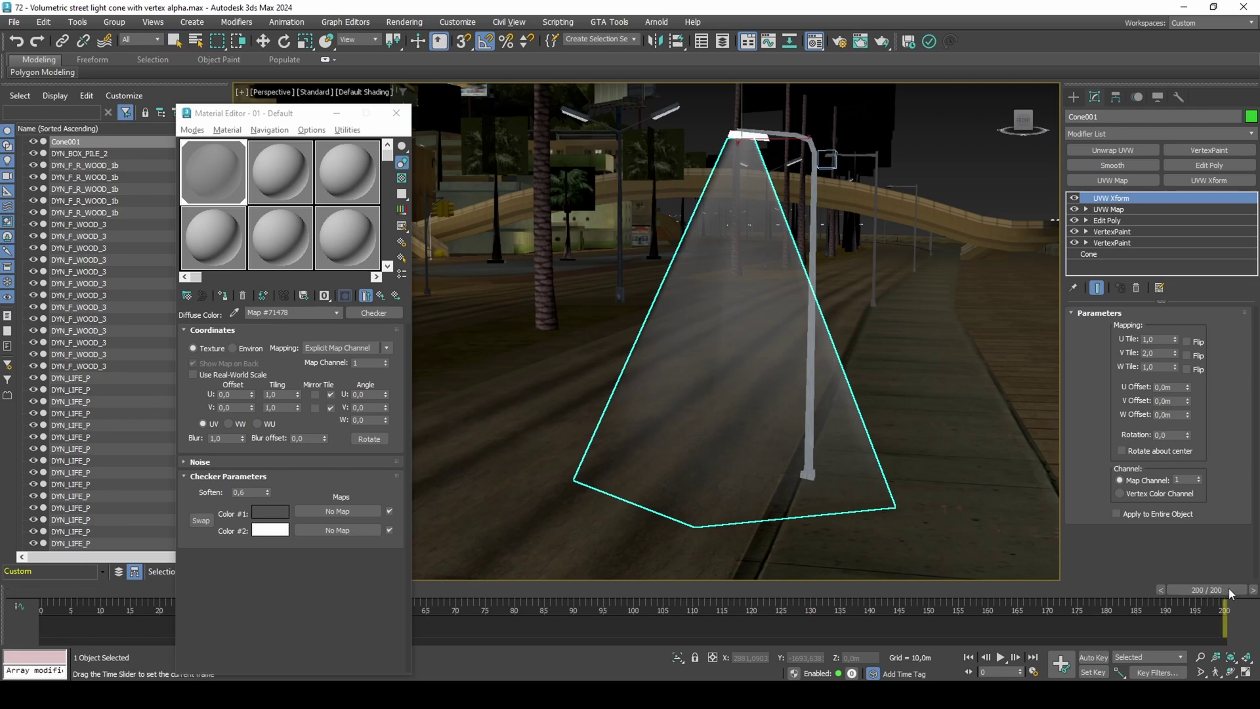
left_click_drag(1121, 676, 1120, 590)
left_click(1091, 657)
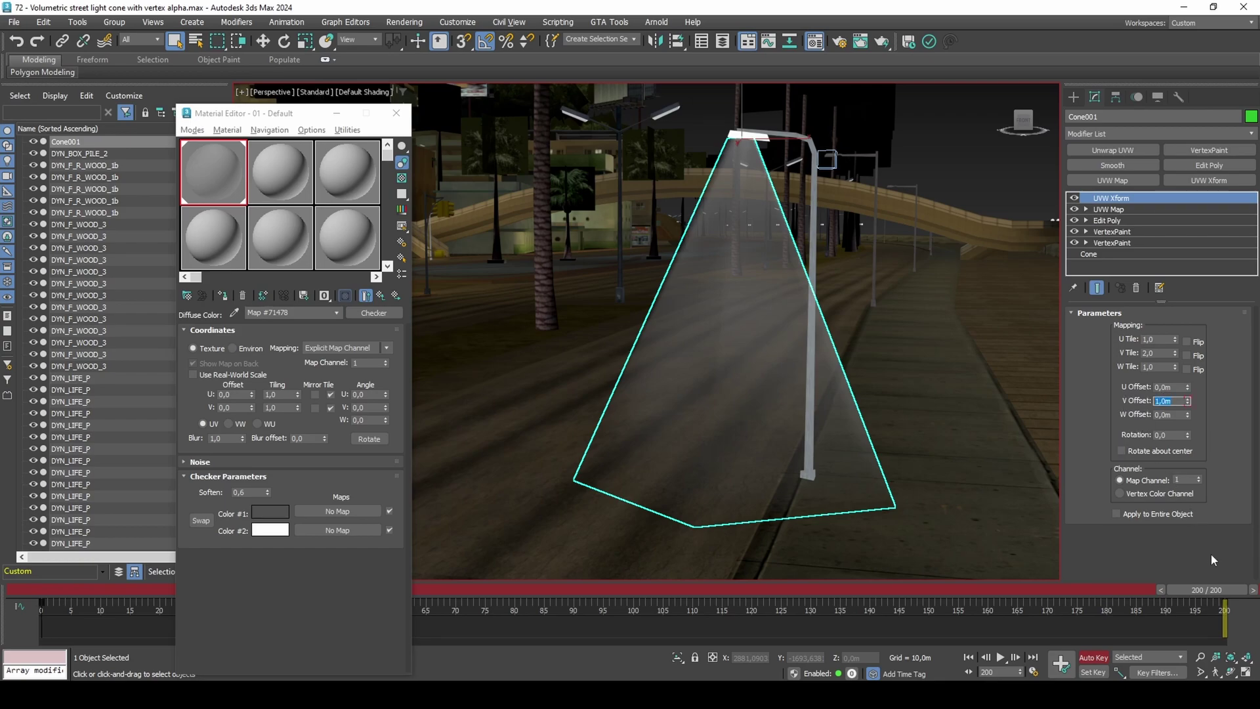
Step: Key V Offset 1,0 at frame 200, preview playback, and return to the parent material
left_click(966, 442)
key("/")
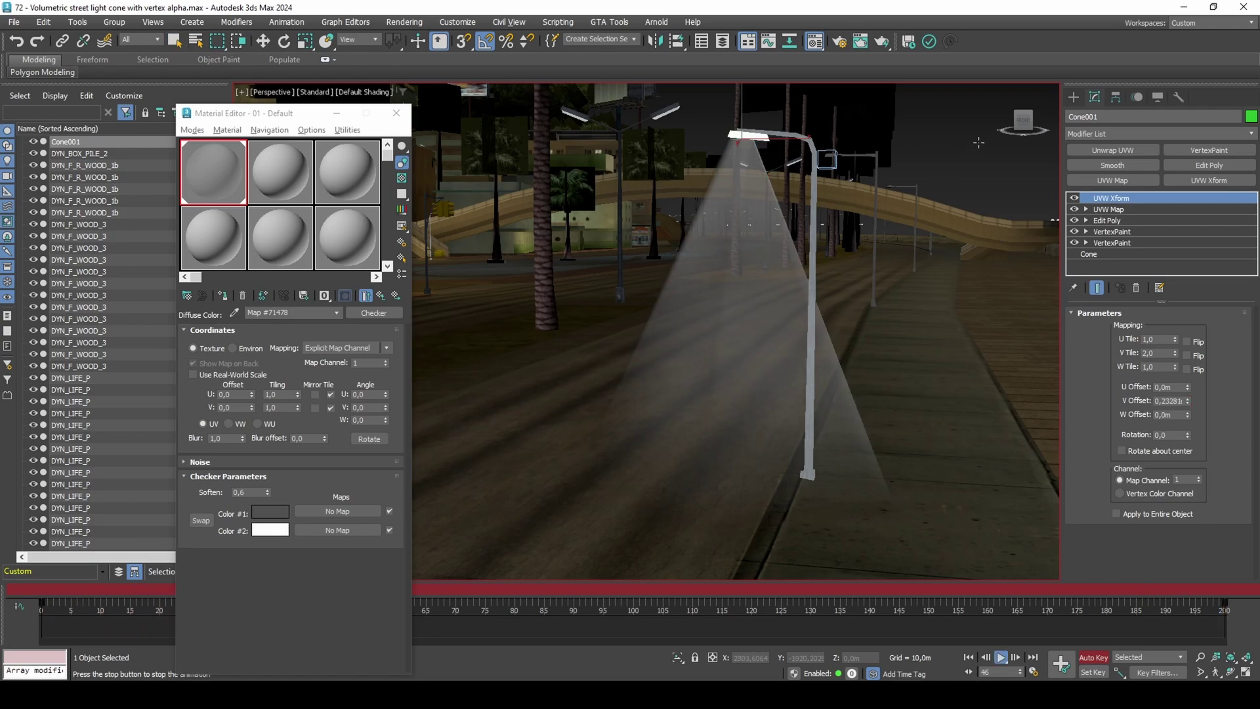
key("q")
left_click(755, 368)
left_click(378, 299)
Step: Turn off Auto Key, set Self-Illumination to 100, and play the animation
left_click(1094, 657)
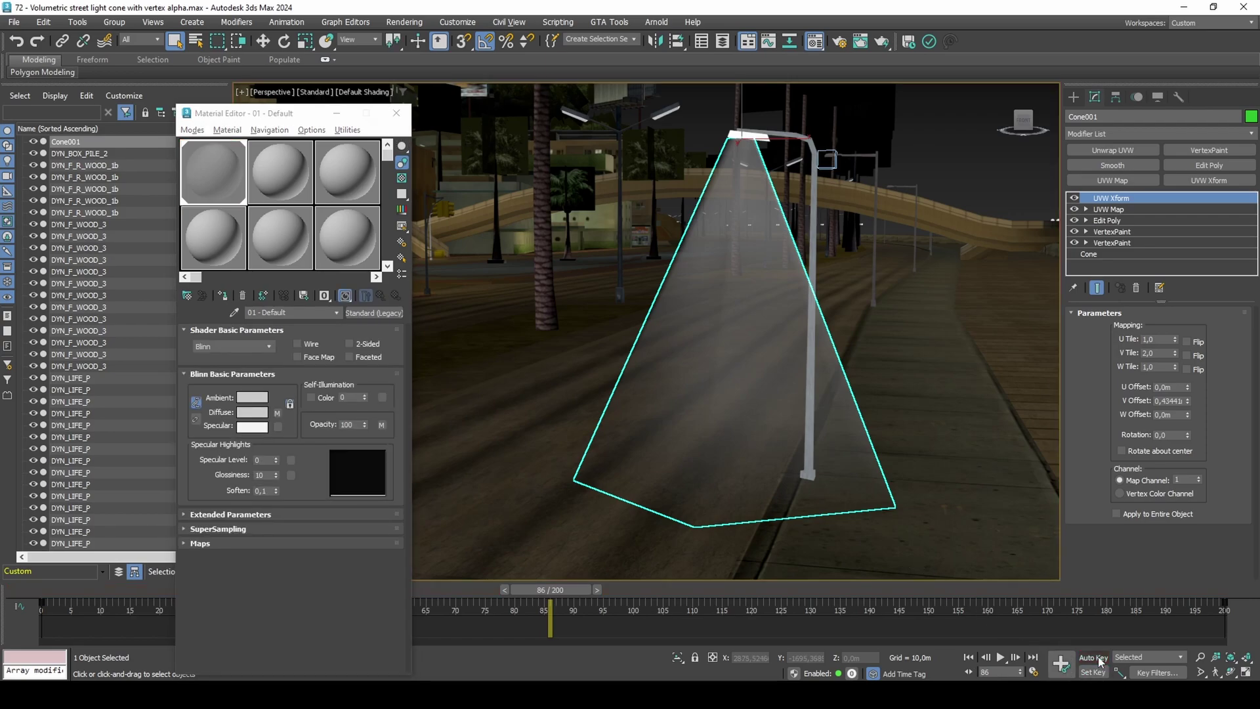
left_click_drag(364, 396, 363, 354)
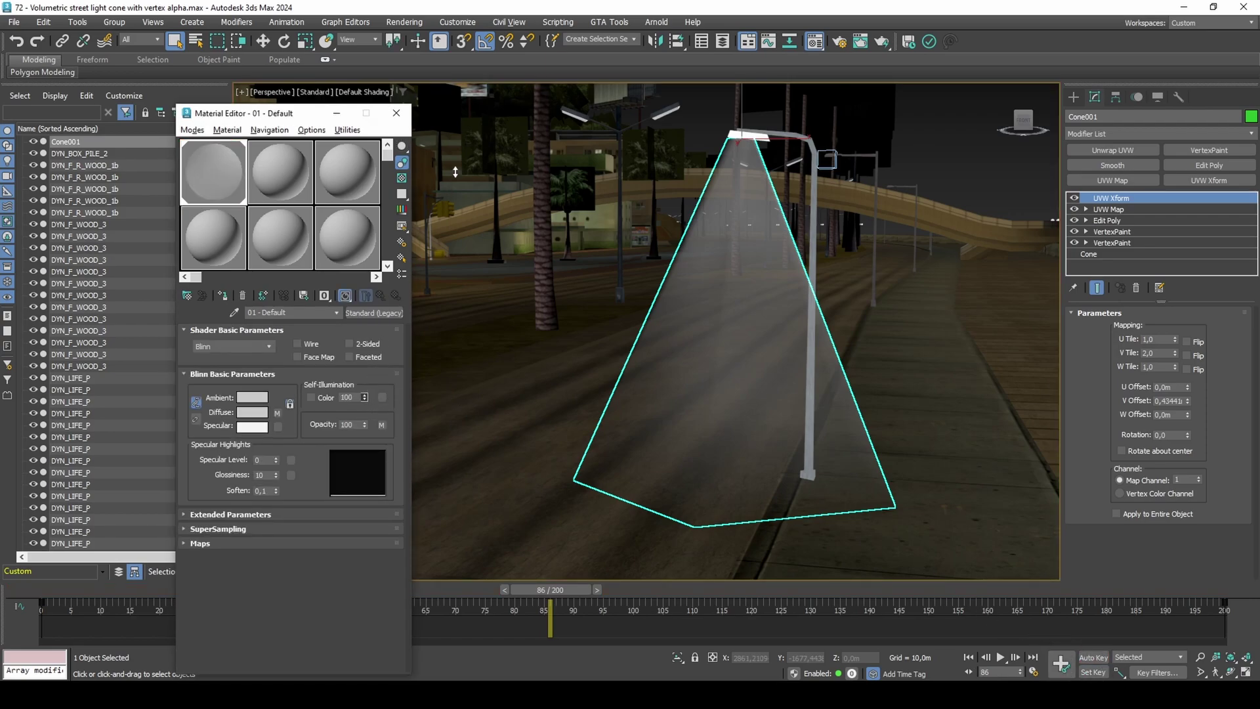
left_click_drag(1024, 121, 1008, 123)
key("/")
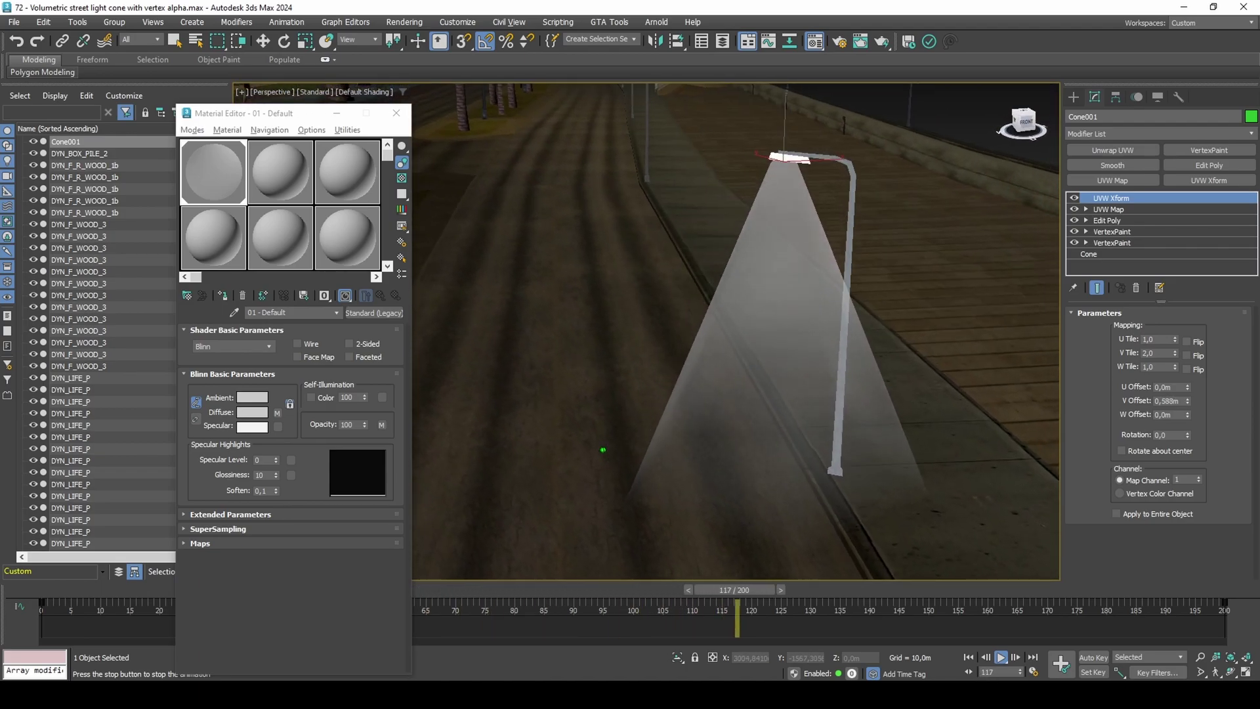
Step: Try Checker Soften values 0,4 and 0,5, then settle back on 0,6
left_click(277, 414)
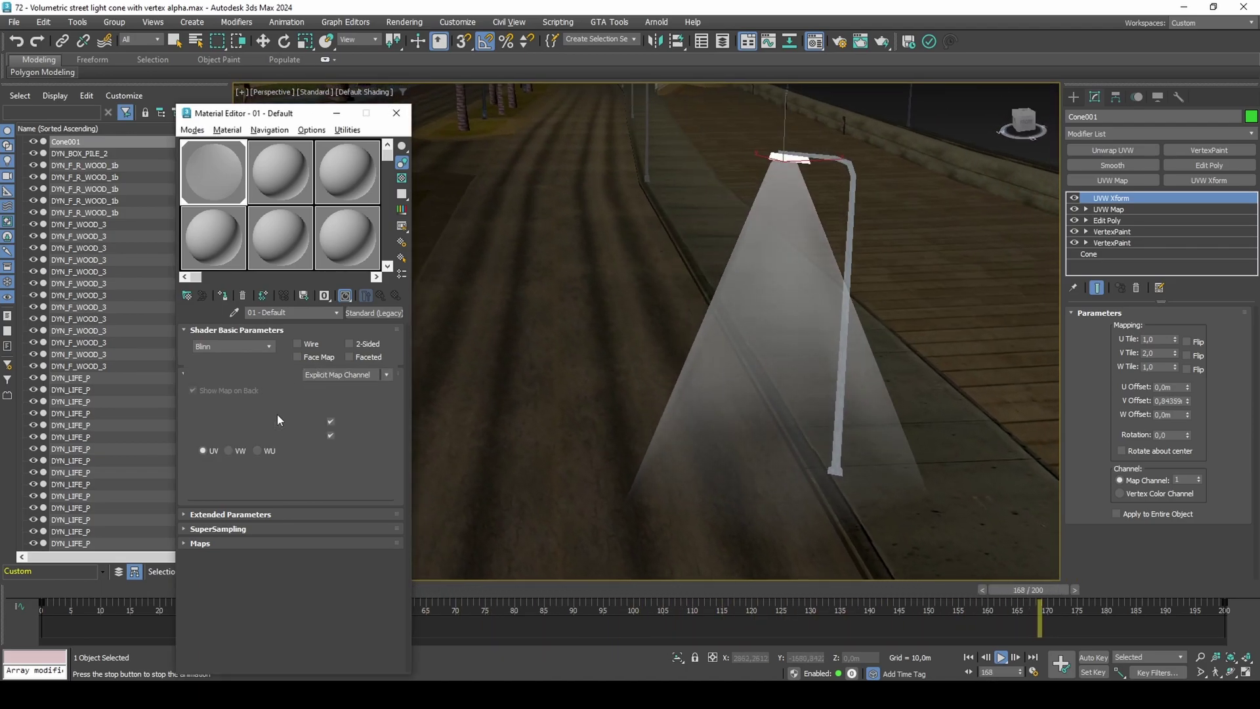
type("0,4")
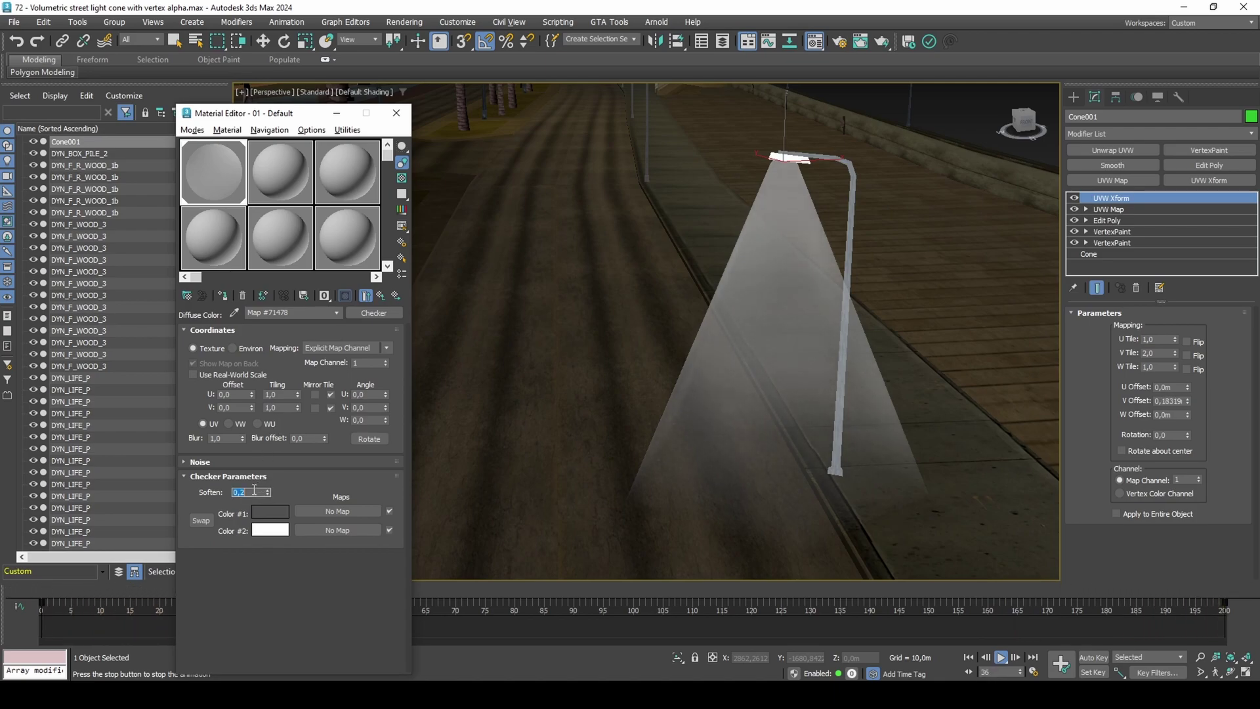
key("Return")
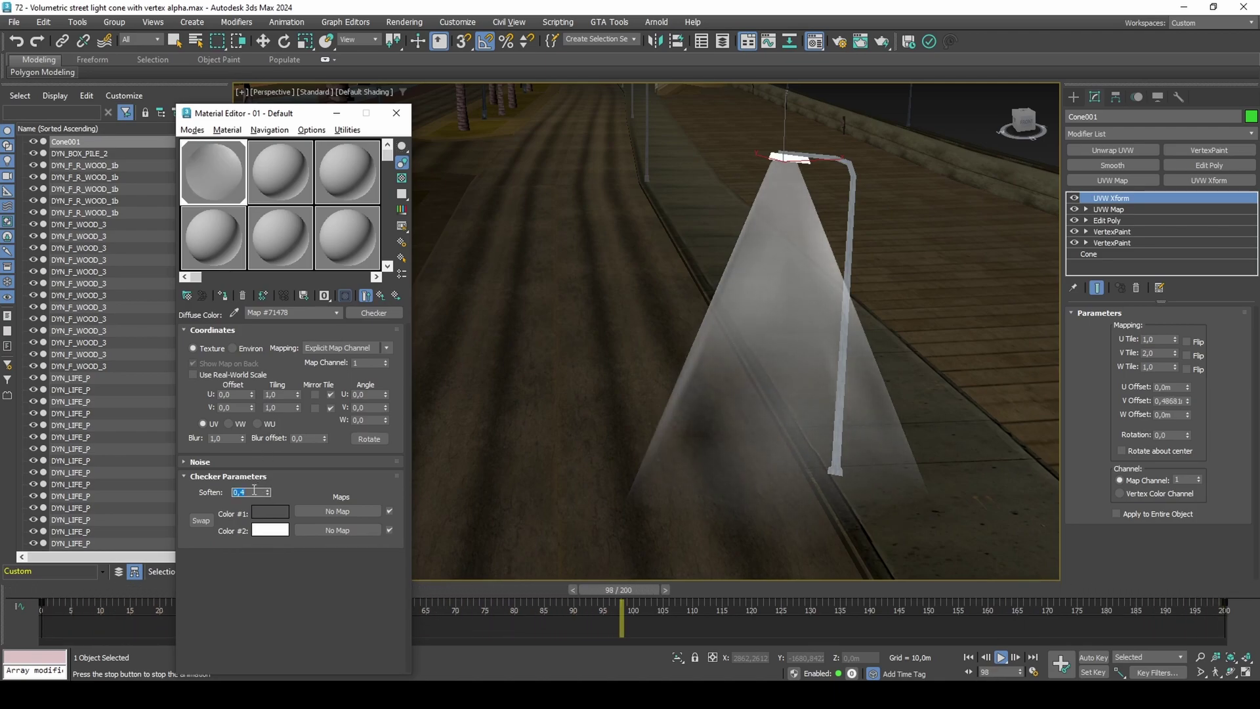
type("0,5")
key("Return")
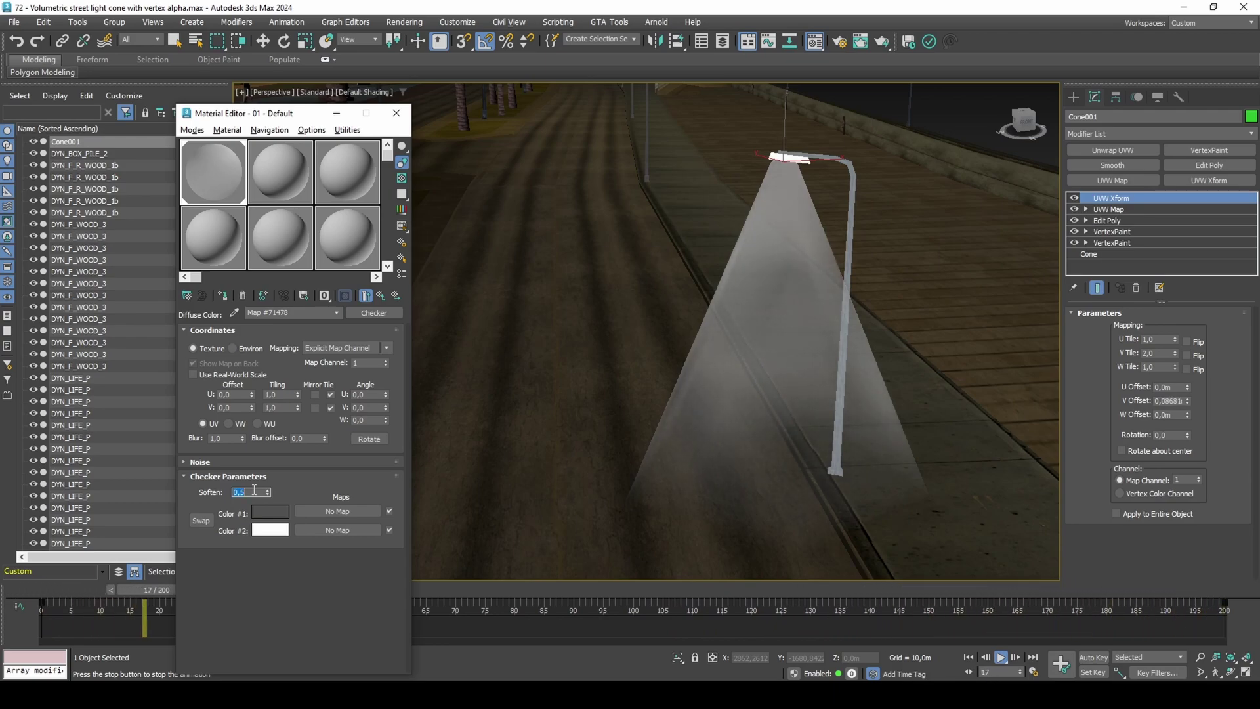
type("0,6")
key("Return")
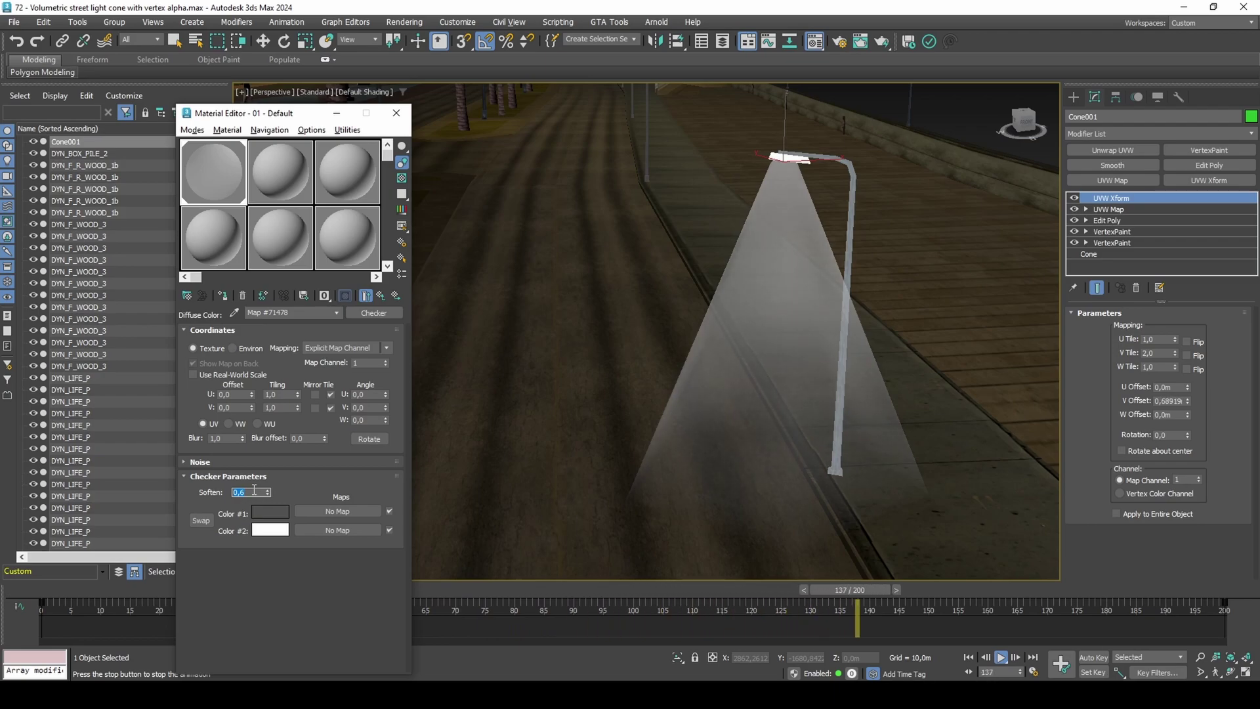
Step: Stop playback and return to frame 0 in Select mode
key("/")
key("q")
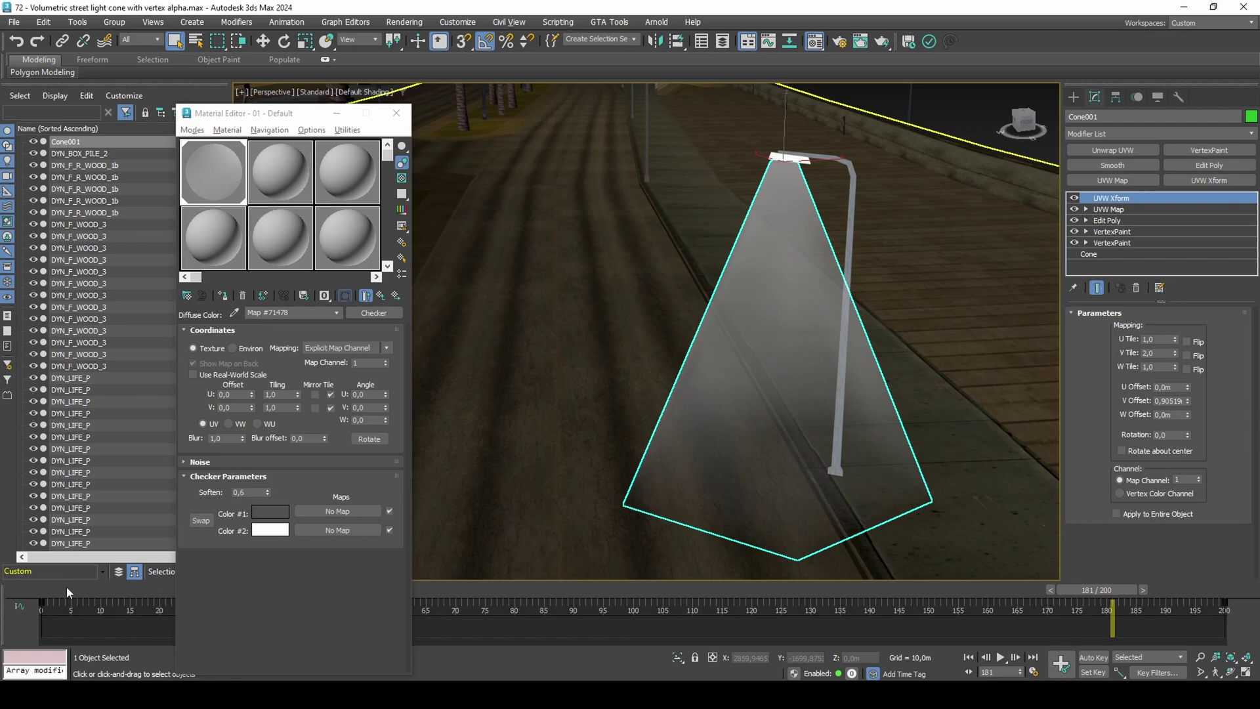
key("Home")
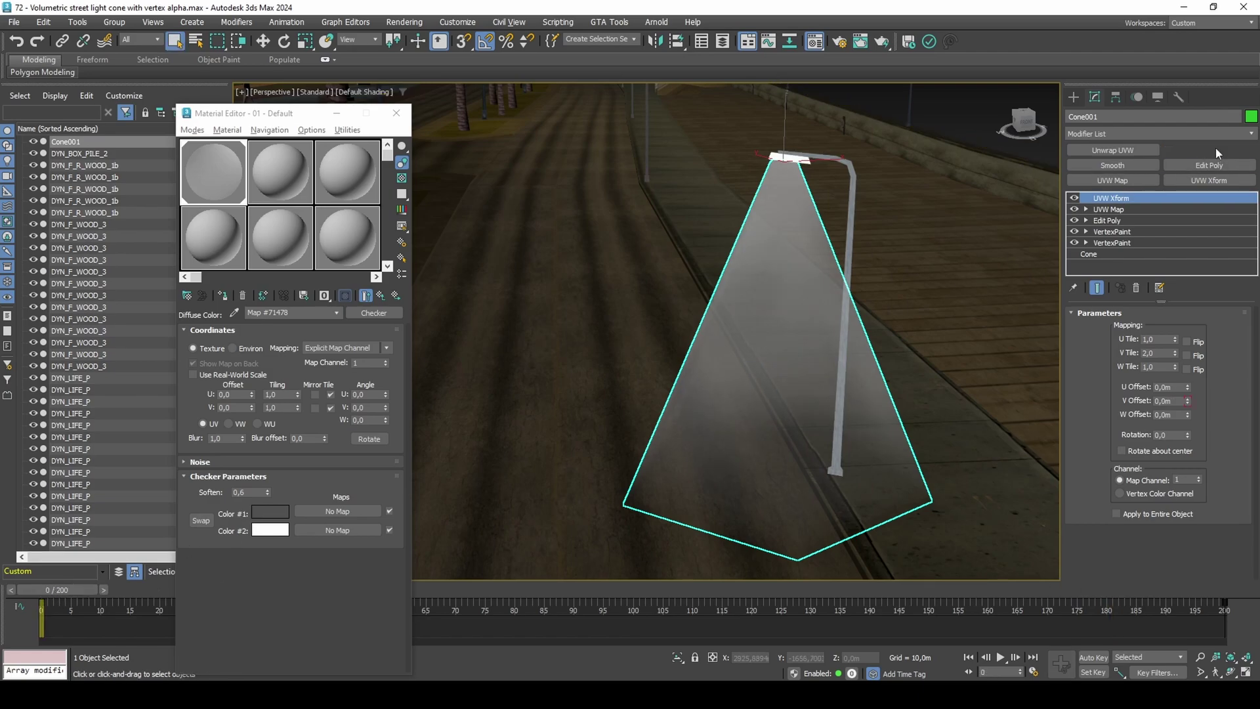
Step: Add a third VertexPaint modifier and paint the whole cone a pale peach
left_click(1216, 149)
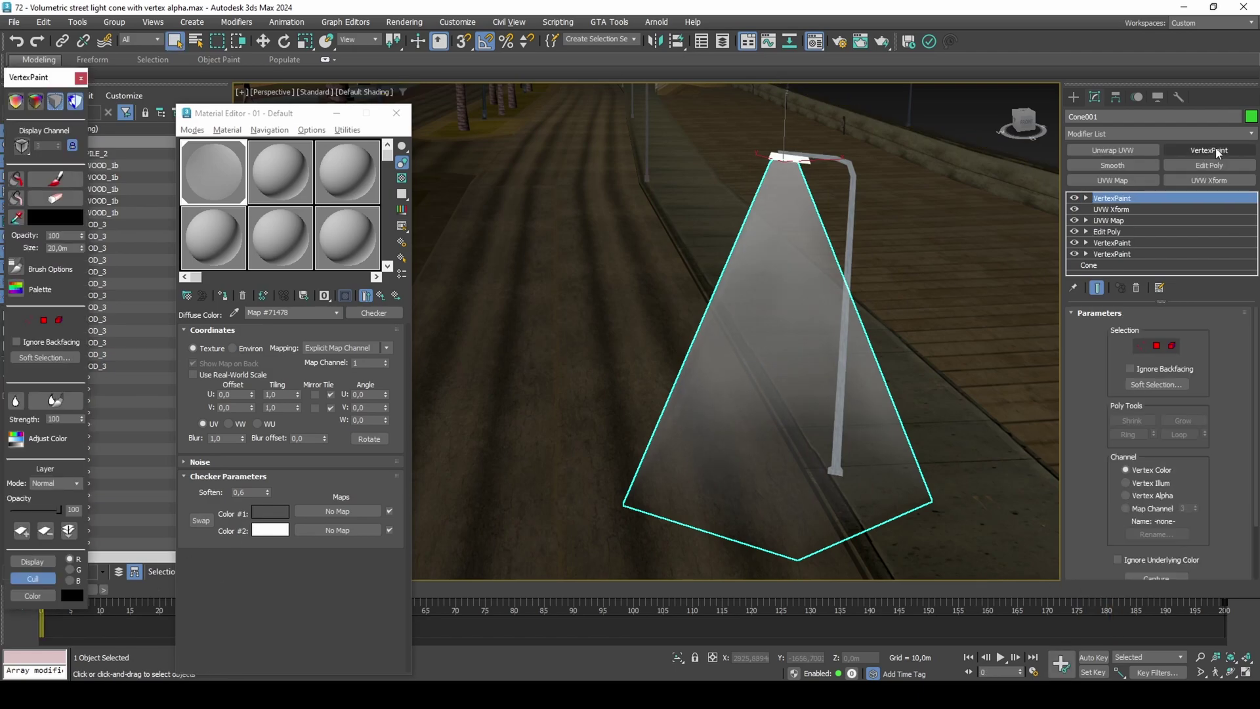
left_click(18, 103)
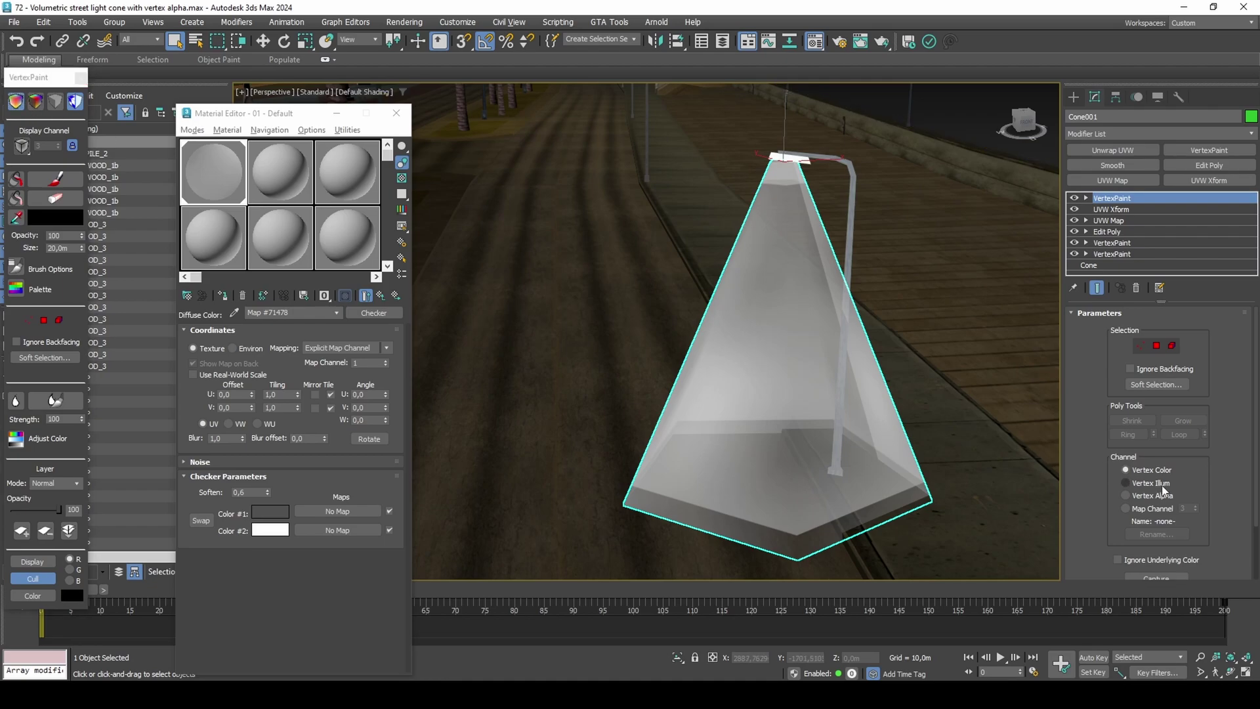
left_click(73, 210)
left_click_drag(215, 140, 288, 141)
left_click(193, 135)
left_click(223, 92)
left_click_drag(199, 134, 189, 138)
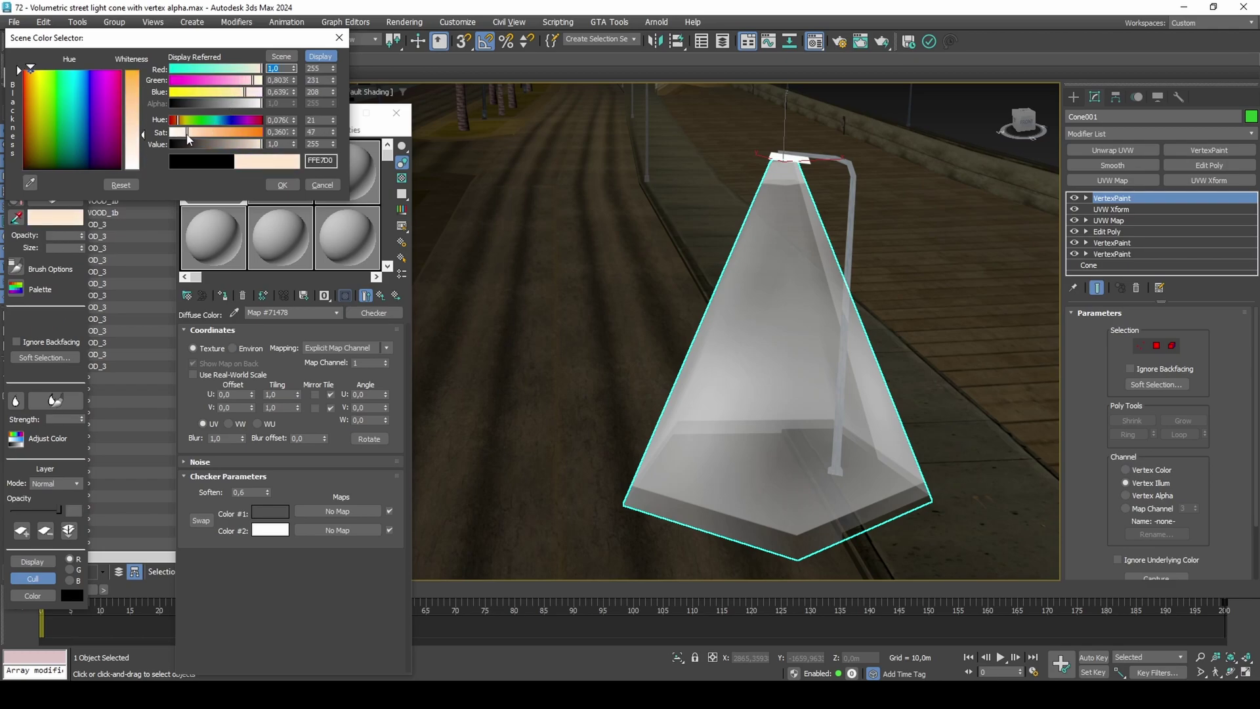
left_click(282, 185)
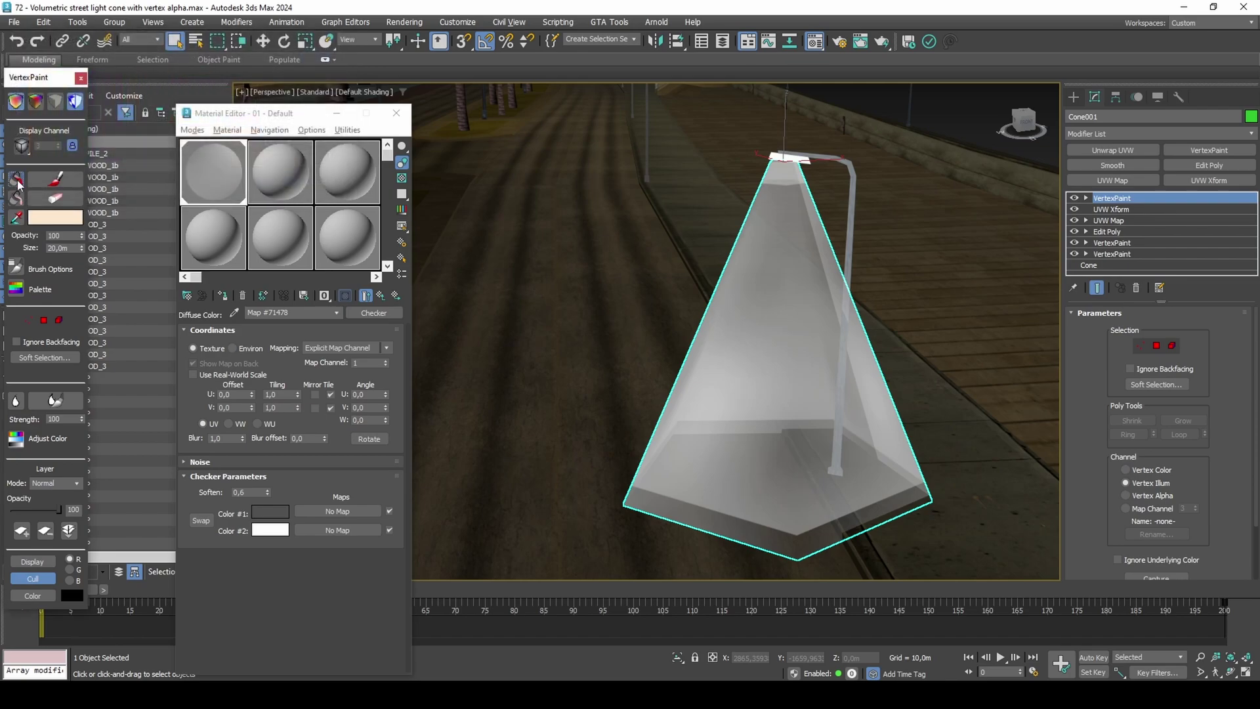
left_click(18, 183)
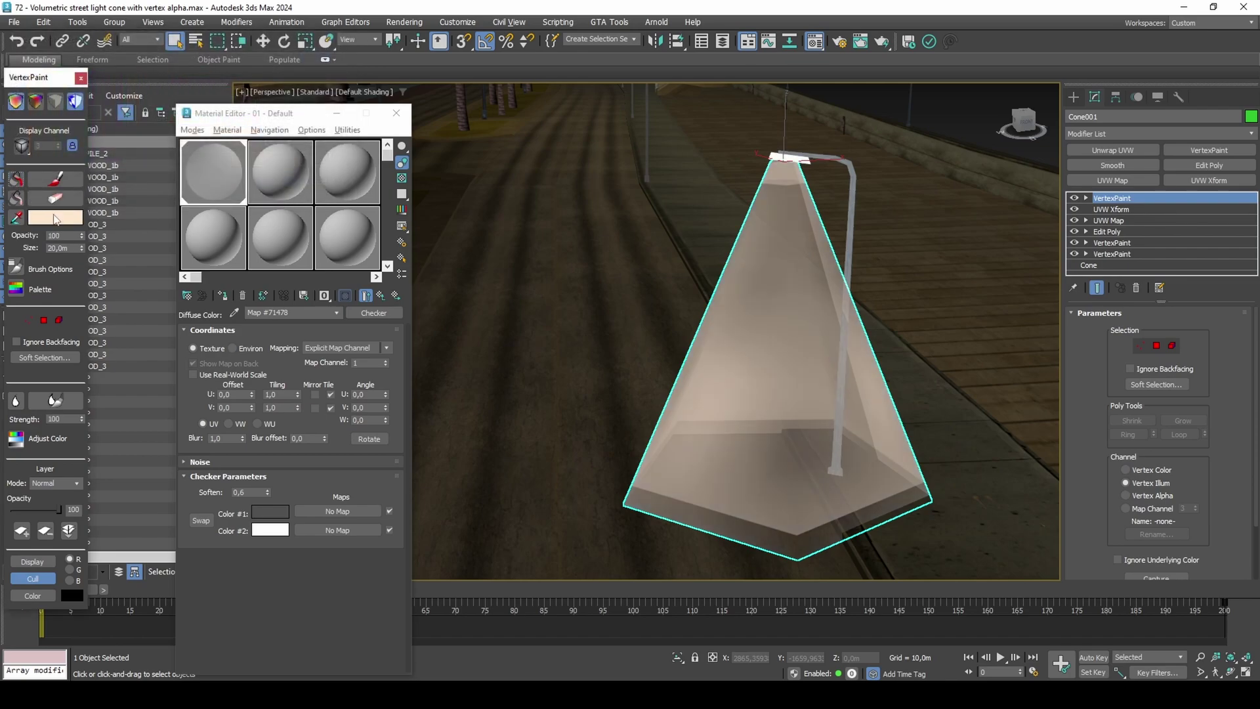
Step: Repaint the cone in warmer beige FFE7C2 and preview its vertex alpha transparency
left_click(55, 217)
left_click_drag(243, 98, 240, 100)
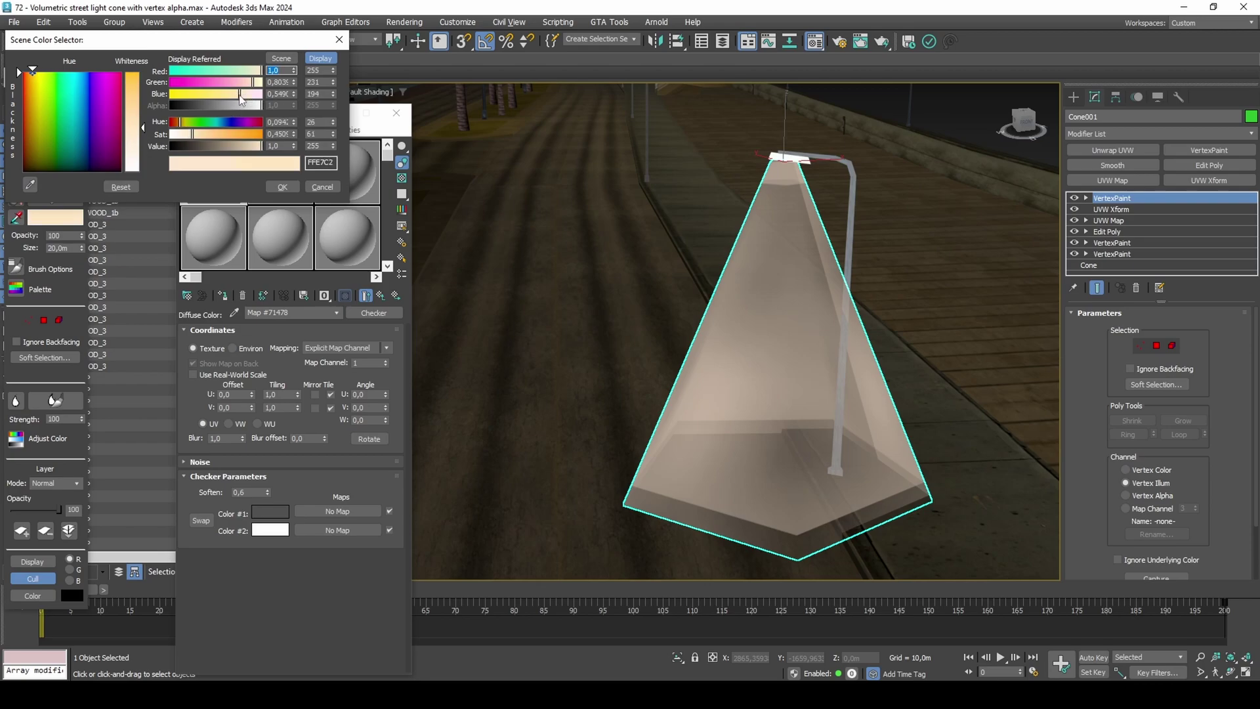
left_click(283, 187)
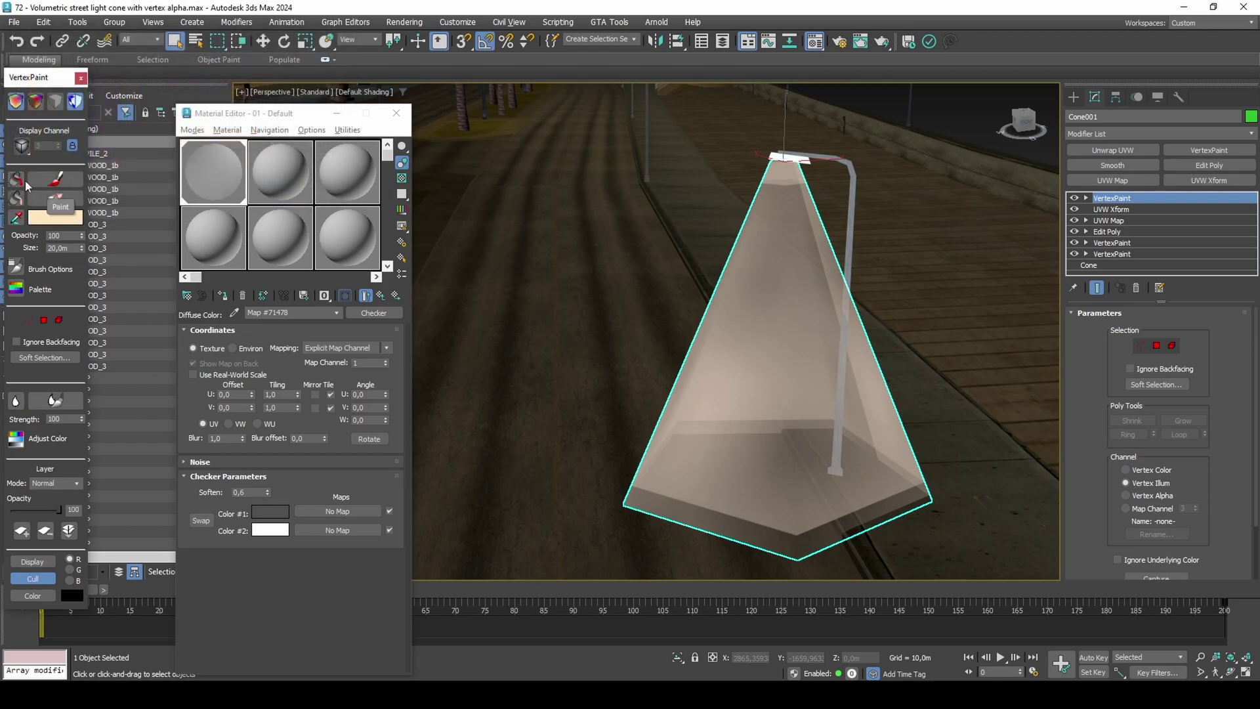
left_click(18, 186)
left_click(57, 101)
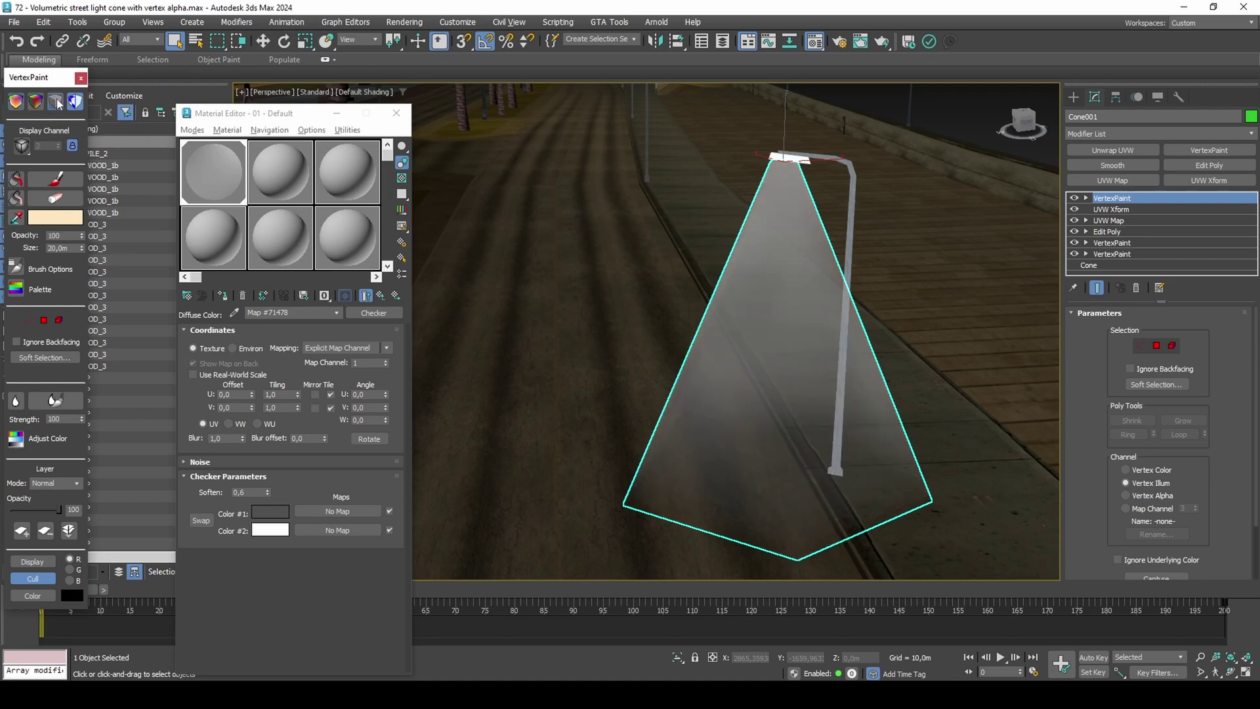
Step: Set up Render Map for sample slot 1 at 64×64 output in PNG format
right_click(213, 172)
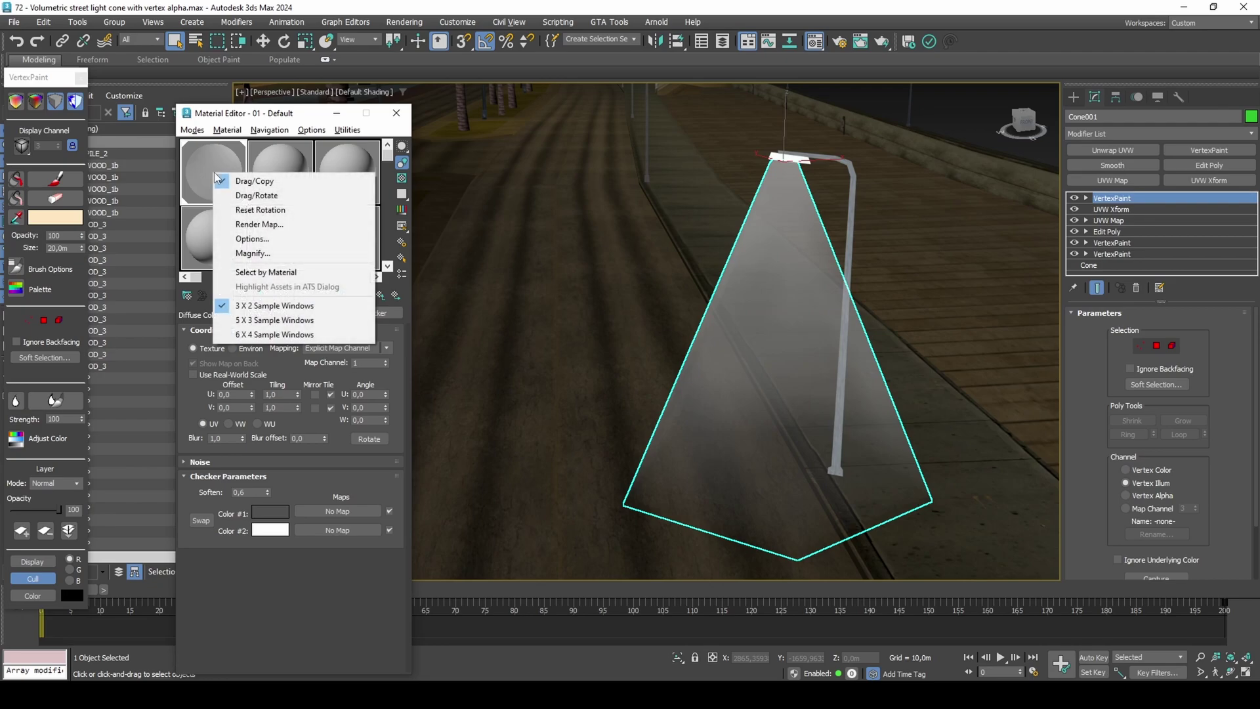
left_click(243, 226)
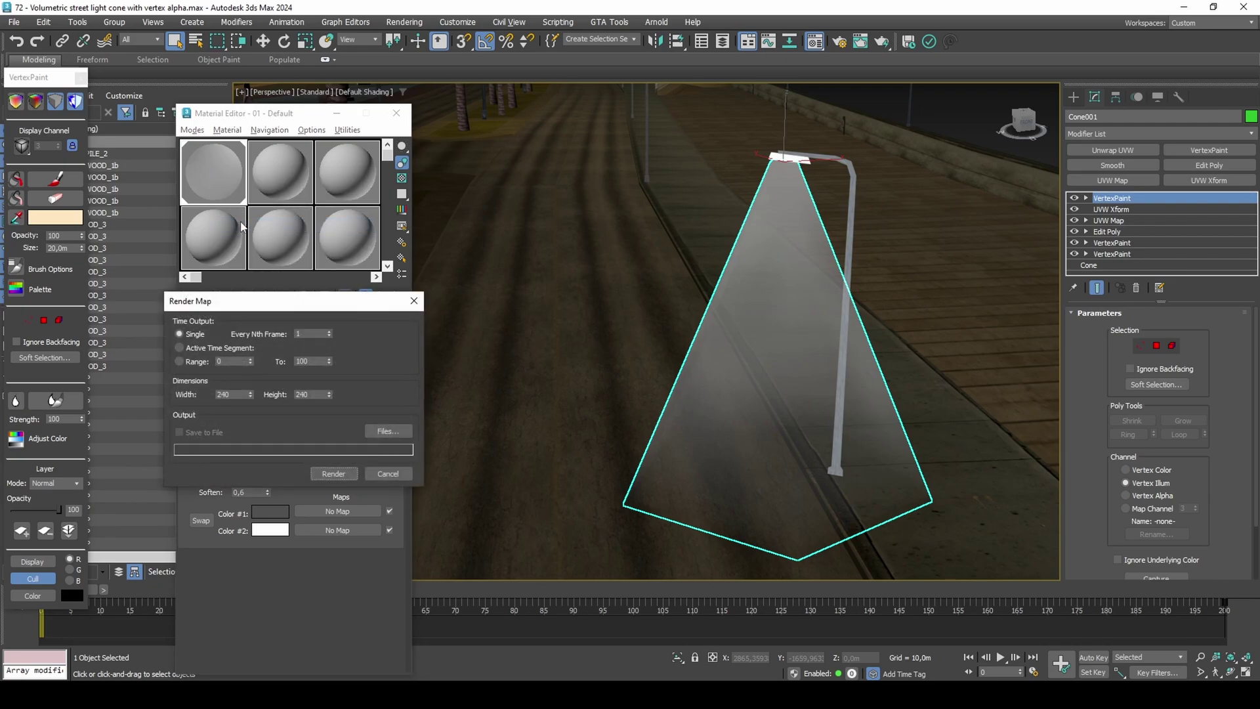
double_click(309, 395)
left_click(380, 429)
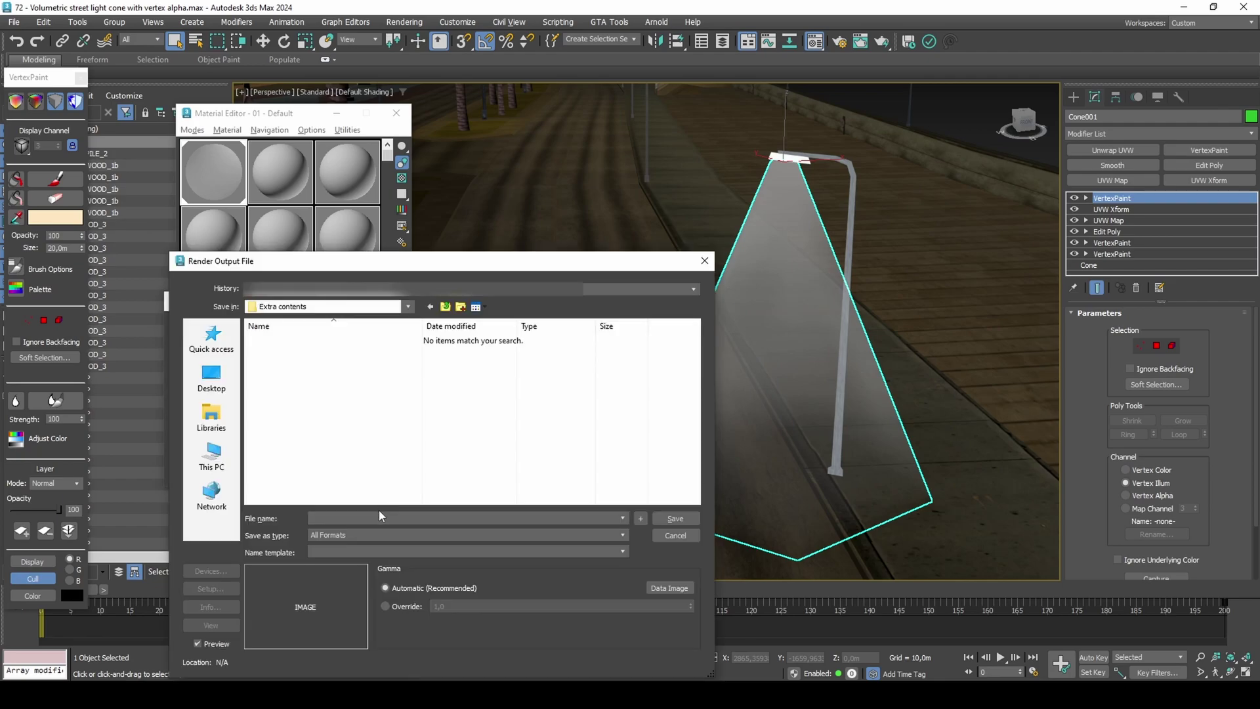
left_click(369, 540)
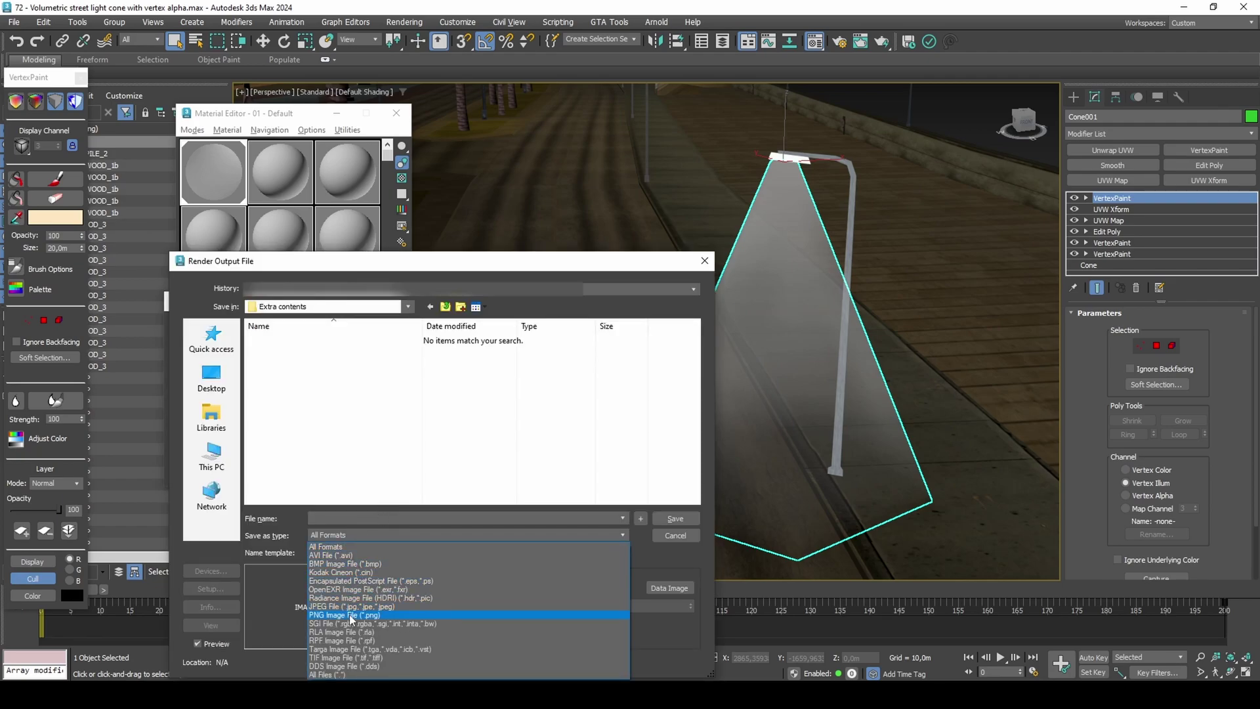
left_click(353, 599)
Step: Name the output volumefog, keep the alpha channel, and render it into the Extra contents folder
left_click(374, 519)
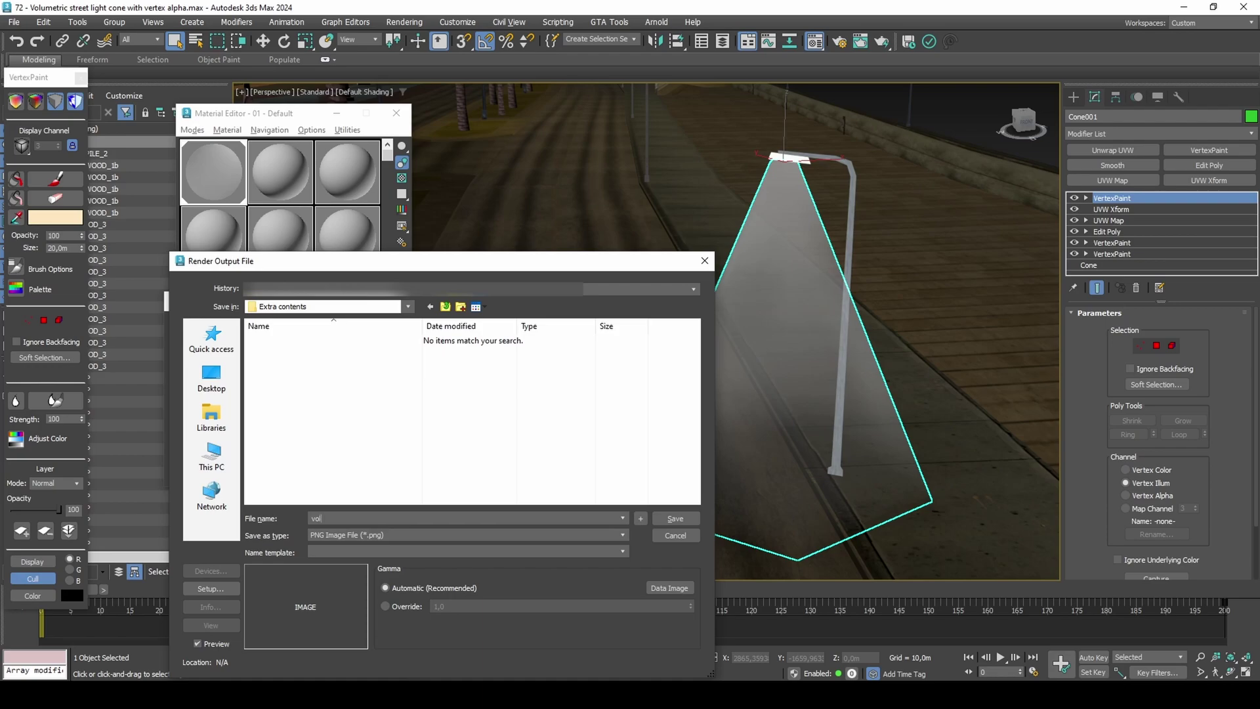
type("volumefog")
key("Return")
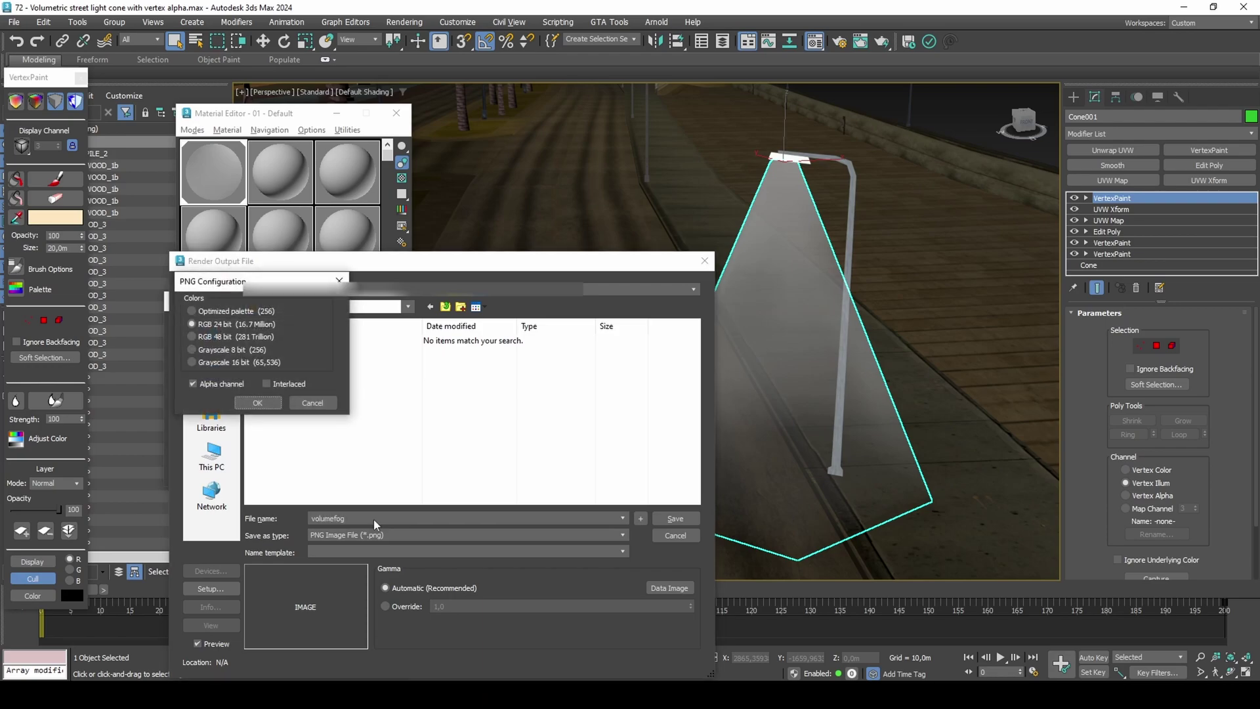
left_click(274, 404)
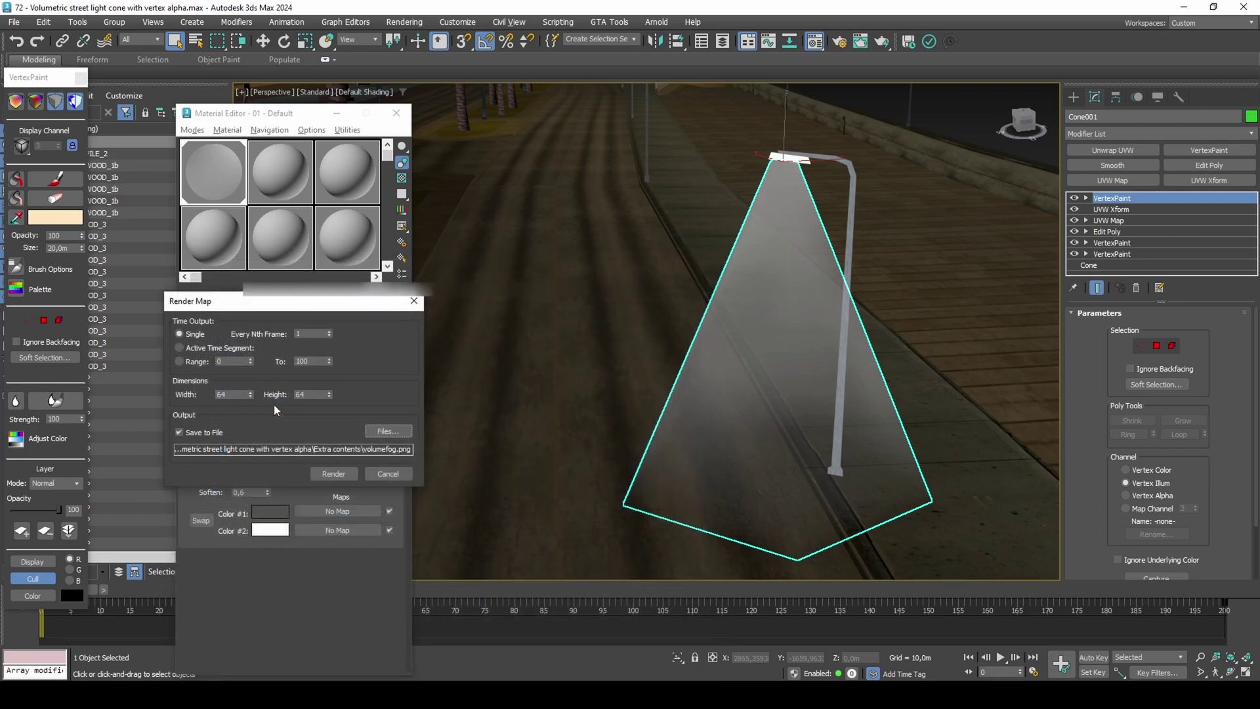
left_click(338, 472)
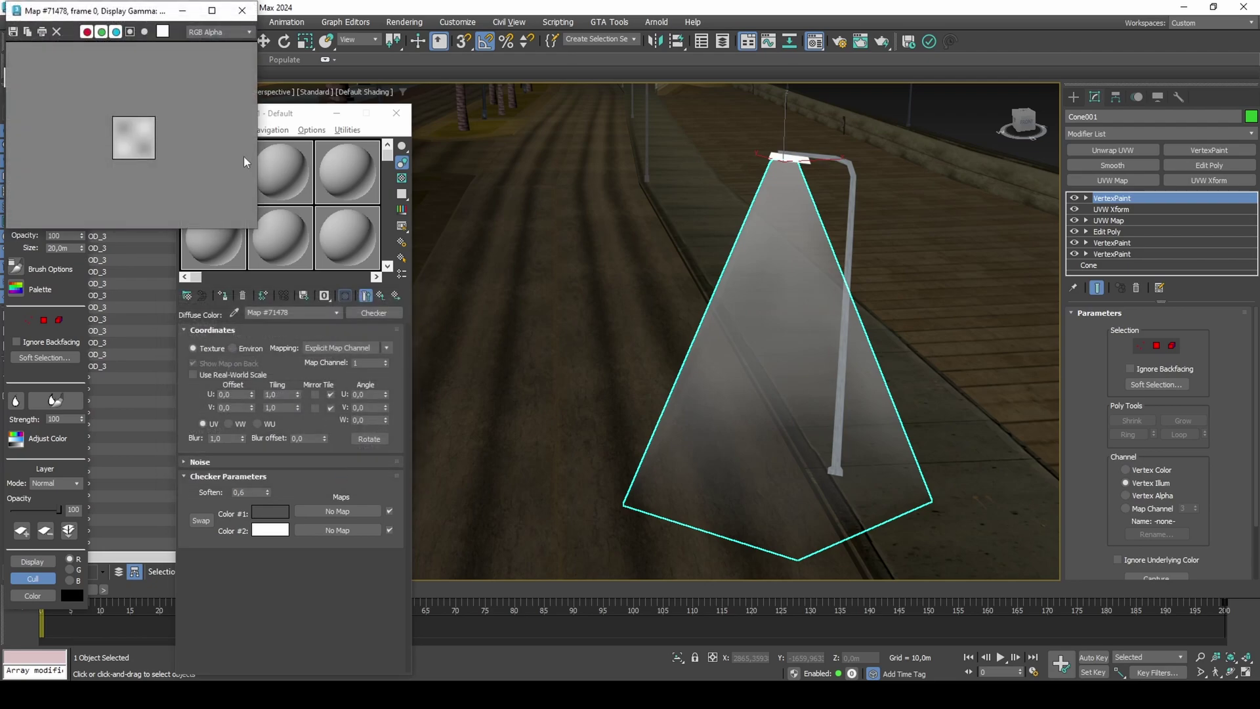
left_click(242, 10)
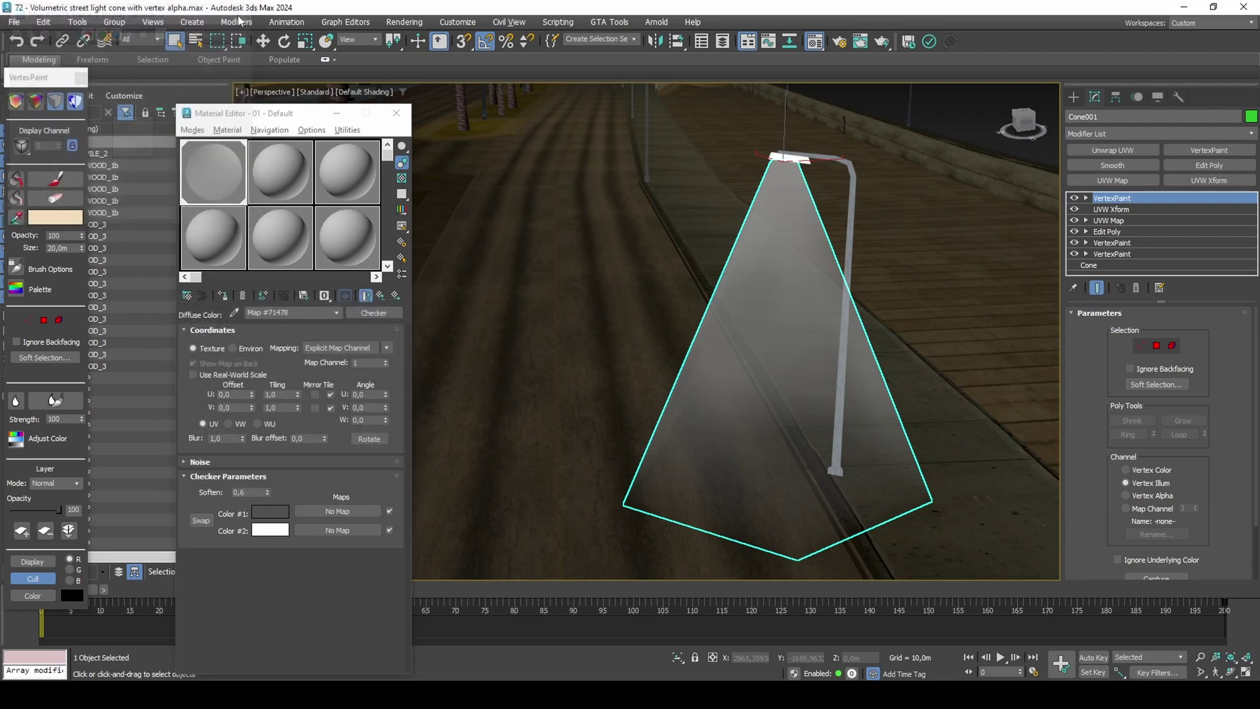
Step: Copy the checker map into sample slot 3 and return to the 01 - Default material
left_click(381, 296)
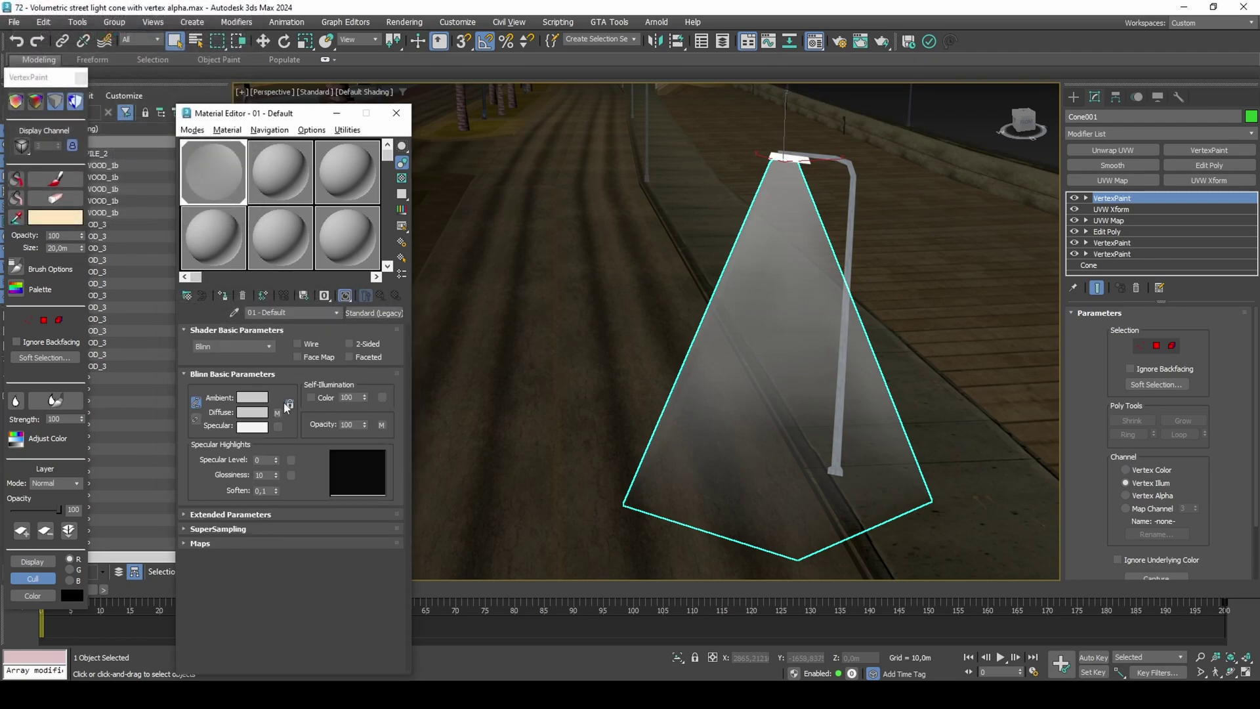
left_click_drag(289, 393, 340, 176)
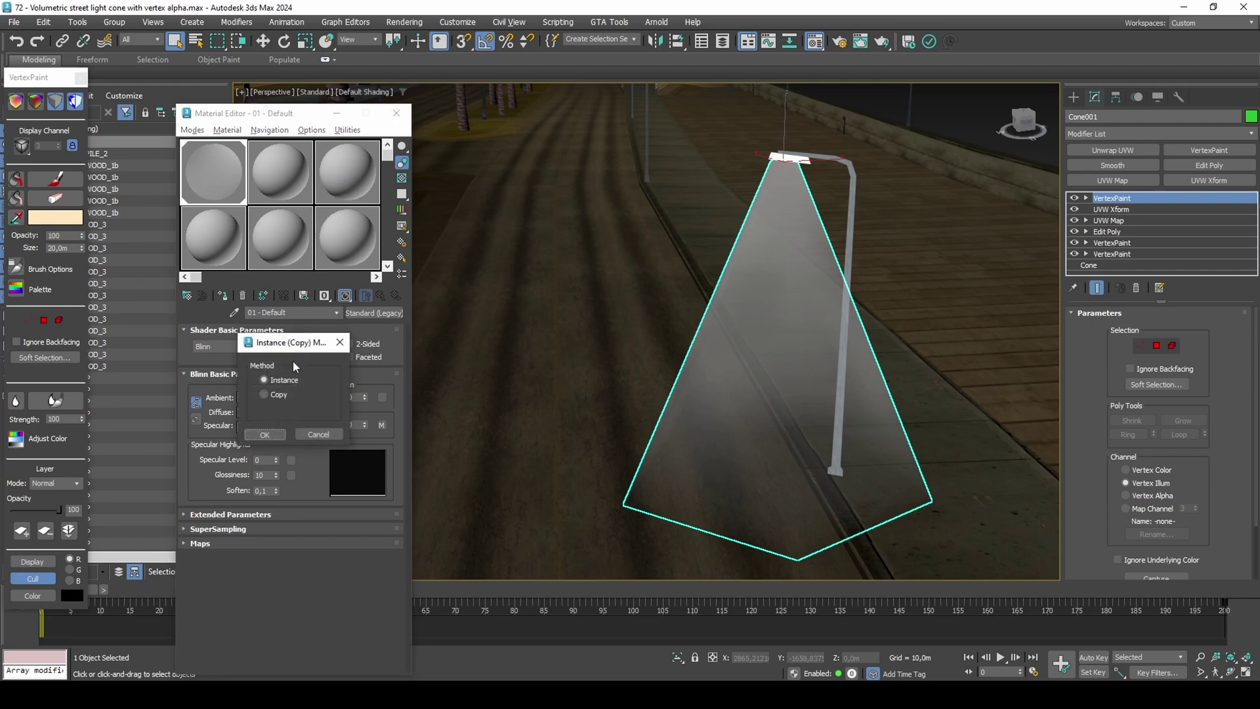
left_click(265, 435)
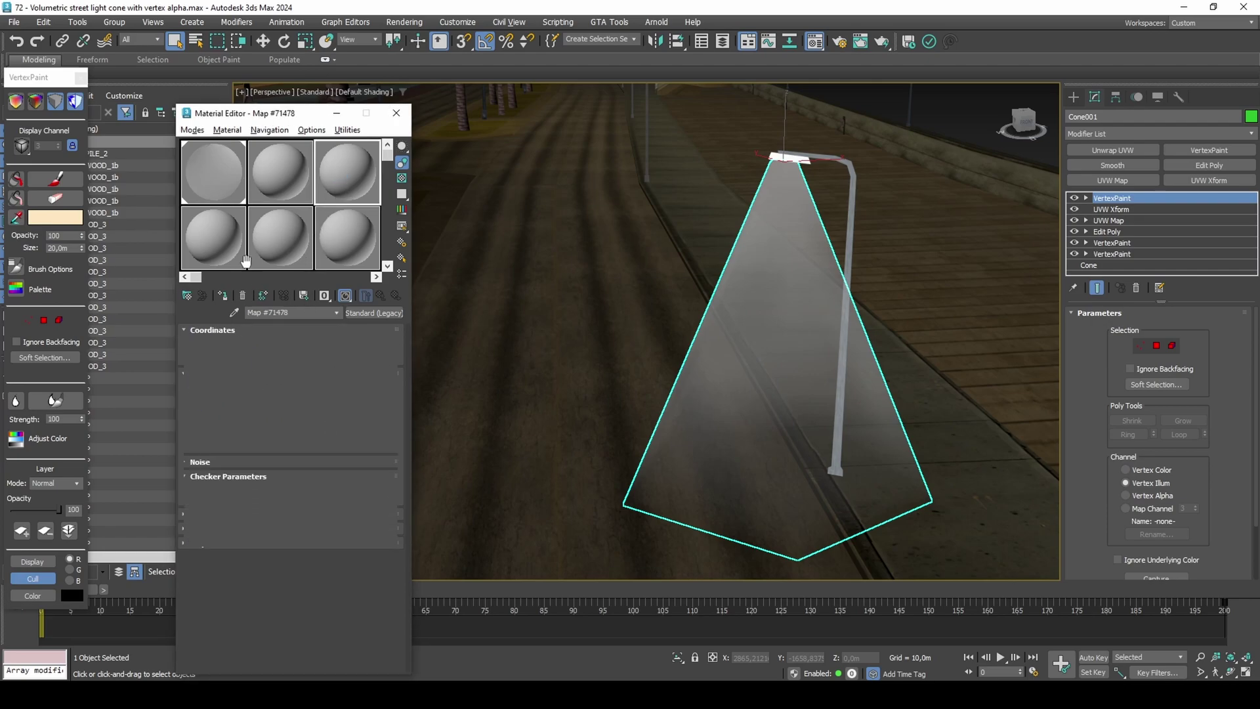
left_click(223, 172)
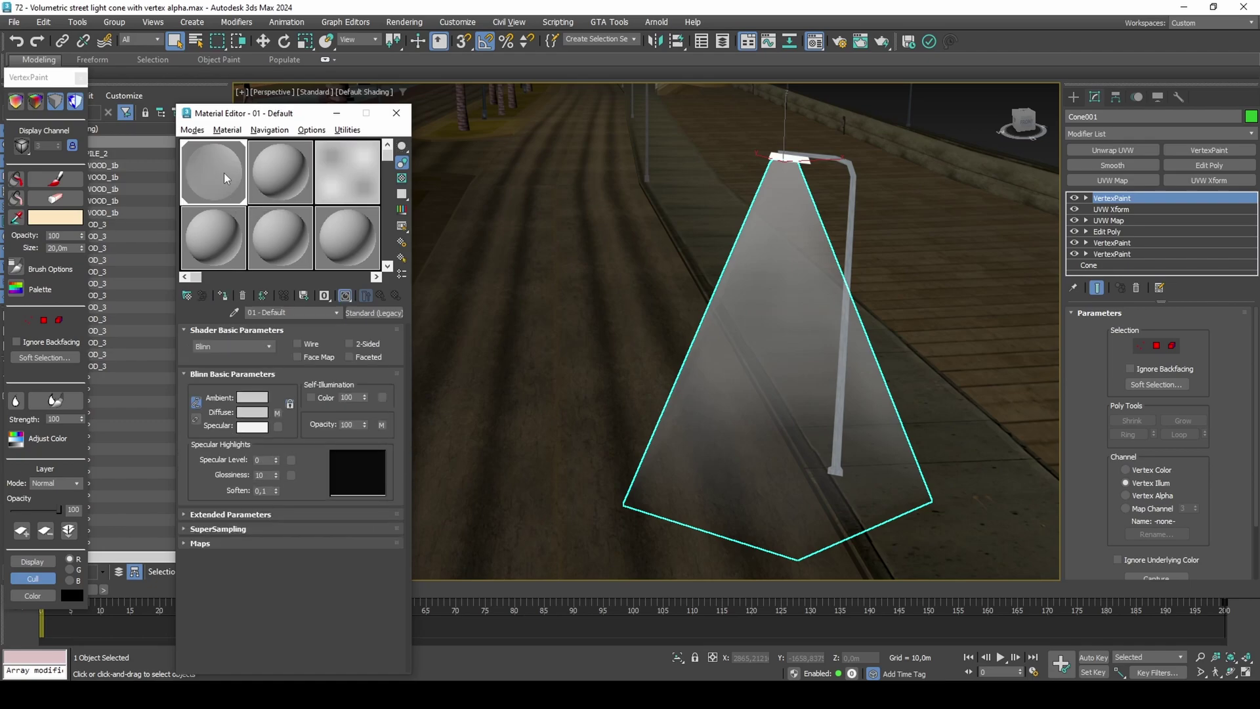
Step: Assign volumefog.png as the diffuse map and set the diffuse colour to white FFFFFF
key("alt+Tab")
left_click_drag(644, 156, 278, 414)
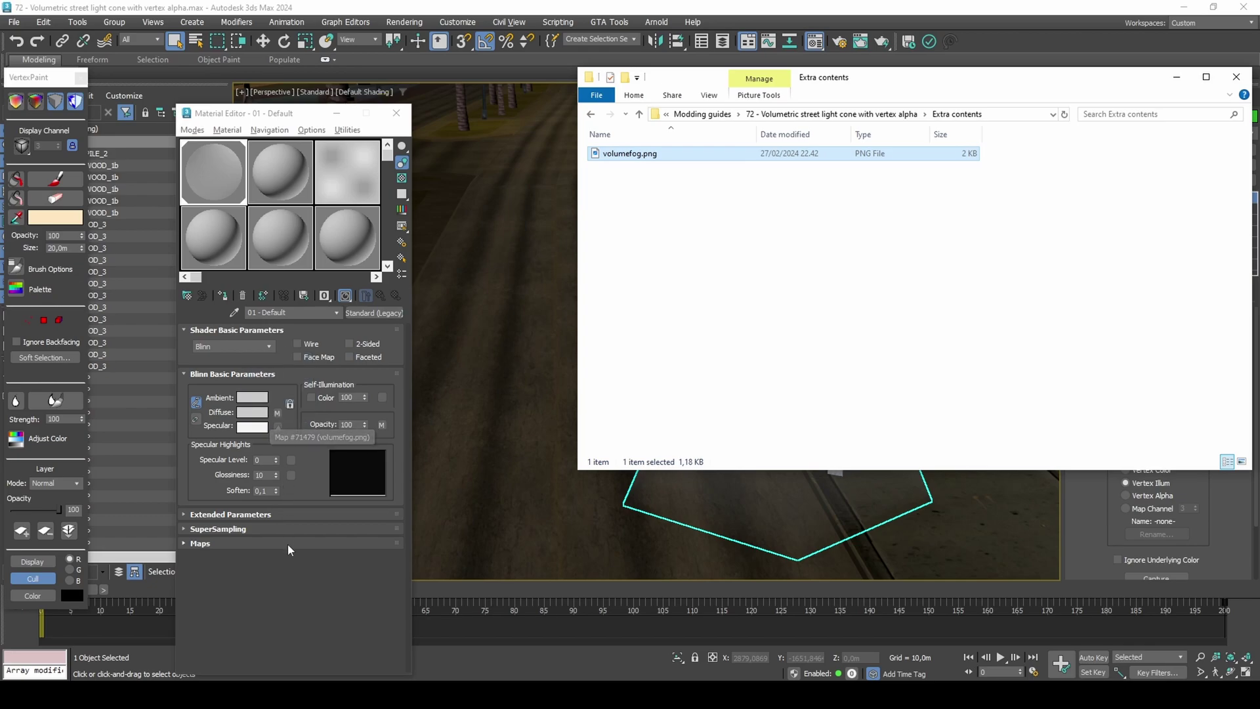
left_click(290, 566)
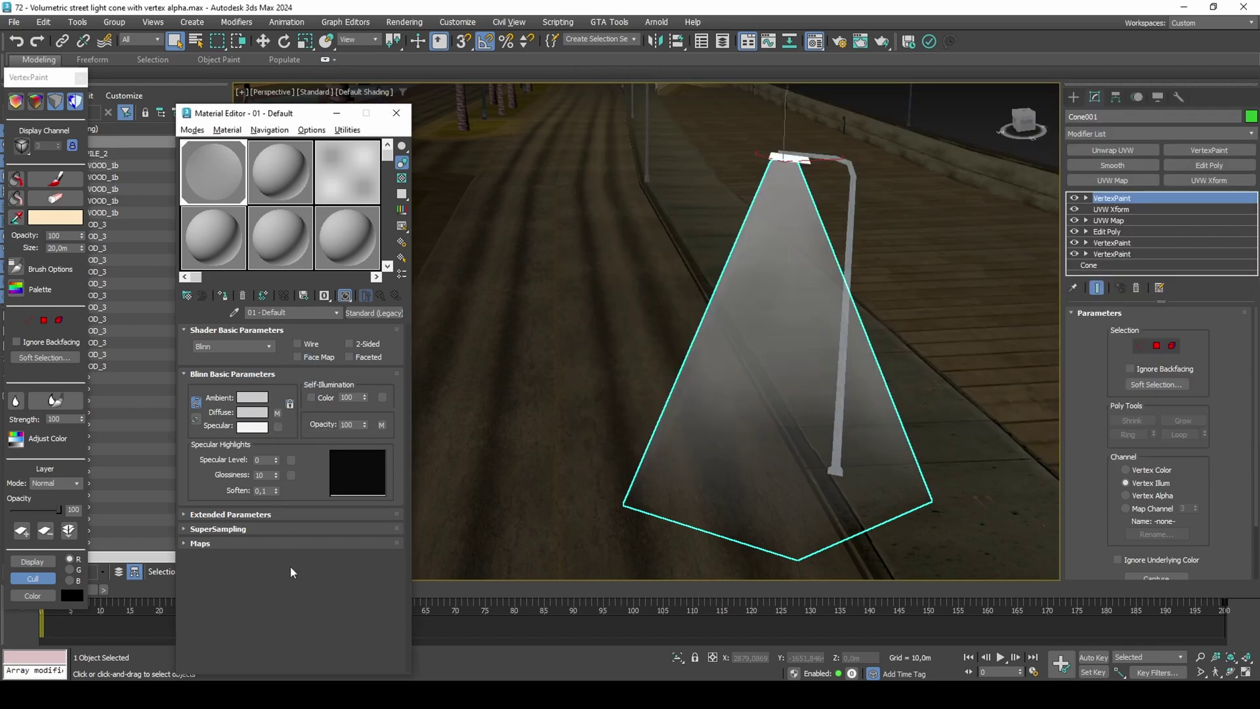
left_click(251, 413)
left_click_drag(258, 346, 272, 352)
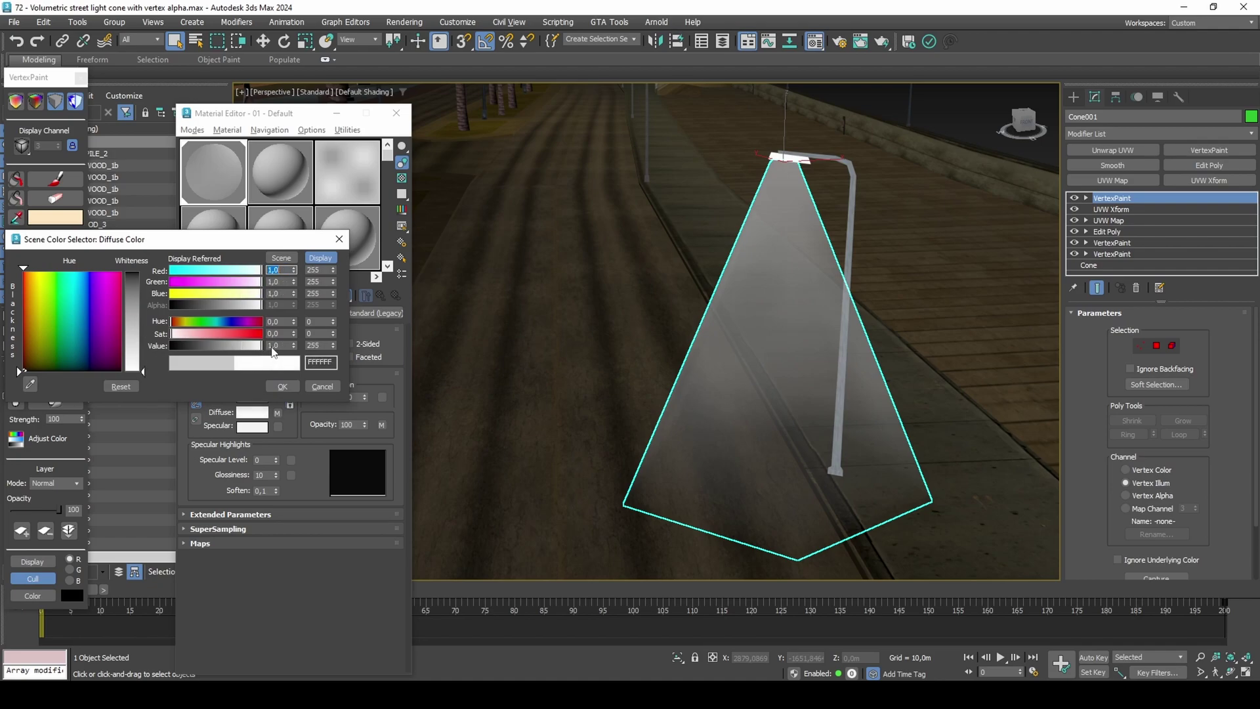
left_click(279, 386)
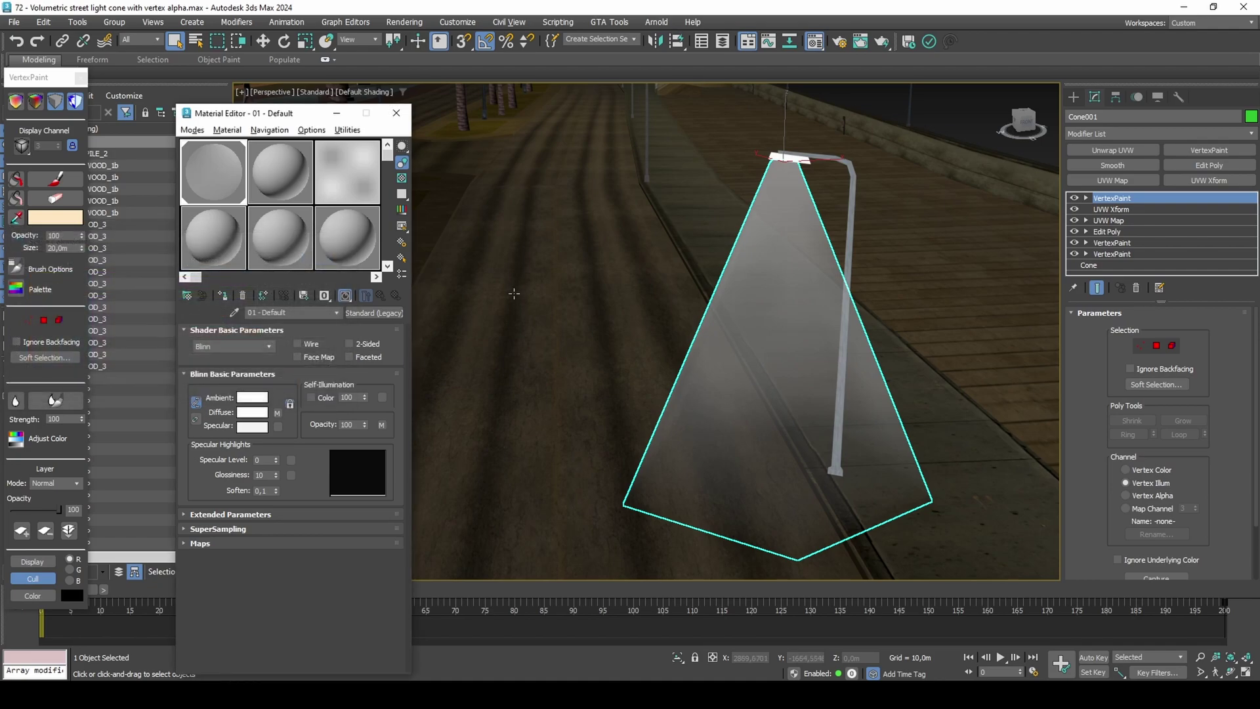
left_click(1179, 97)
Step: Add the Channel Info utility and copy the cone's map channel 3 to the buffer
left_click(1134, 153)
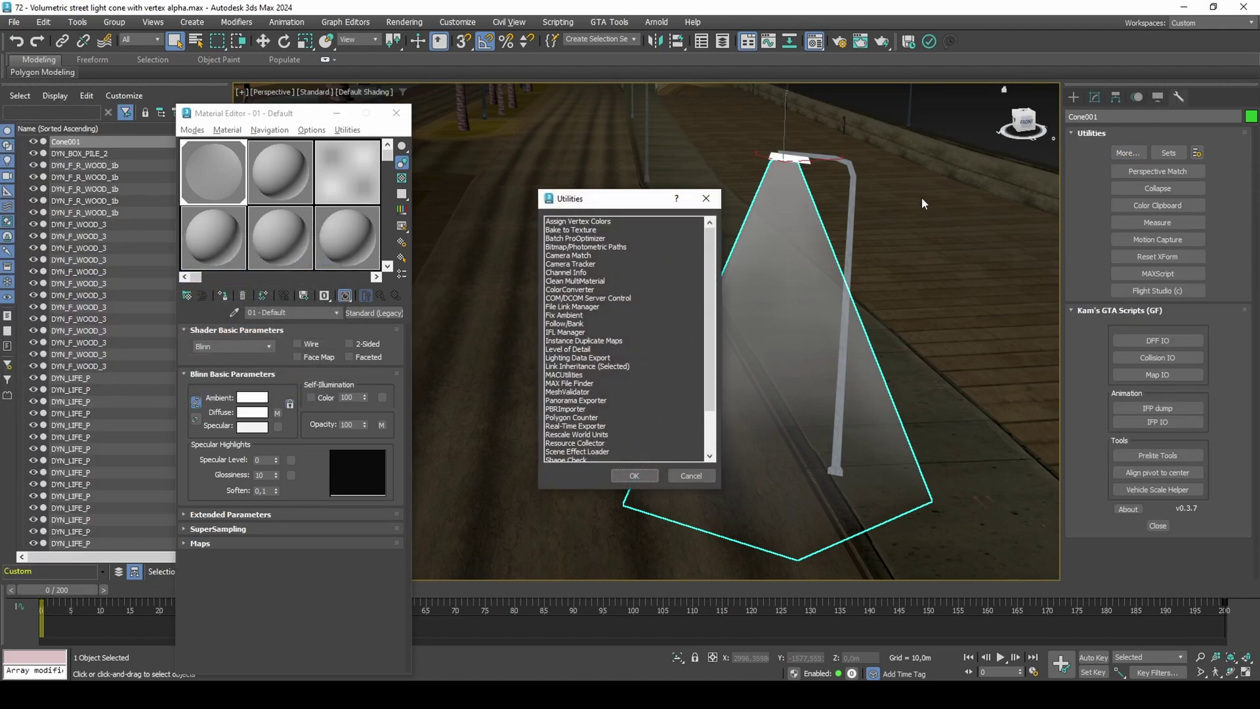
double_click(594, 272)
left_click(1121, 566)
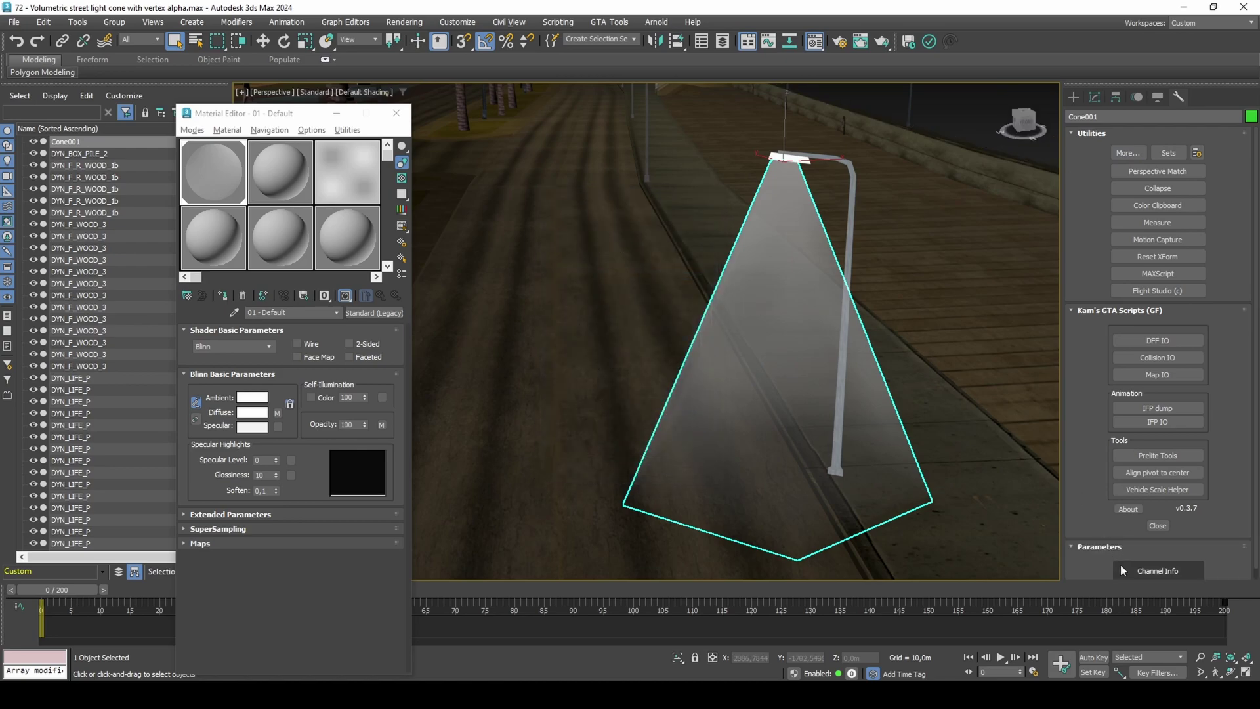
left_click(1096, 96)
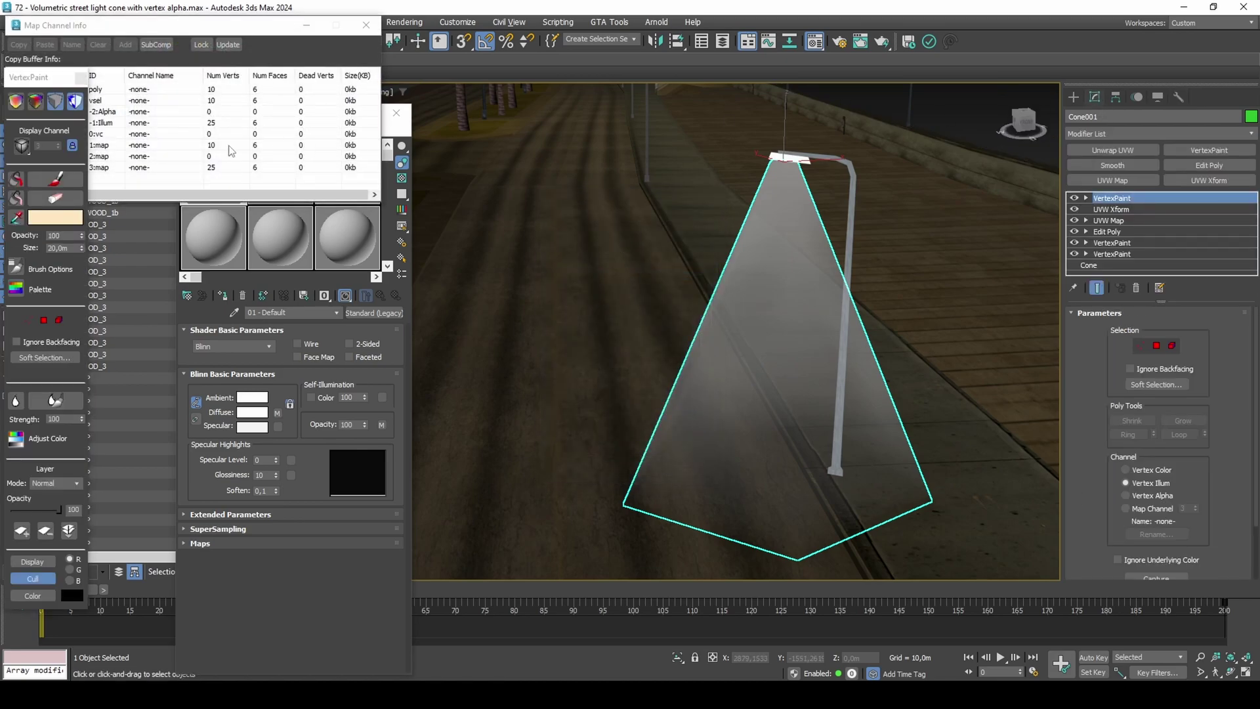
right_click(118, 172)
left_click(132, 175)
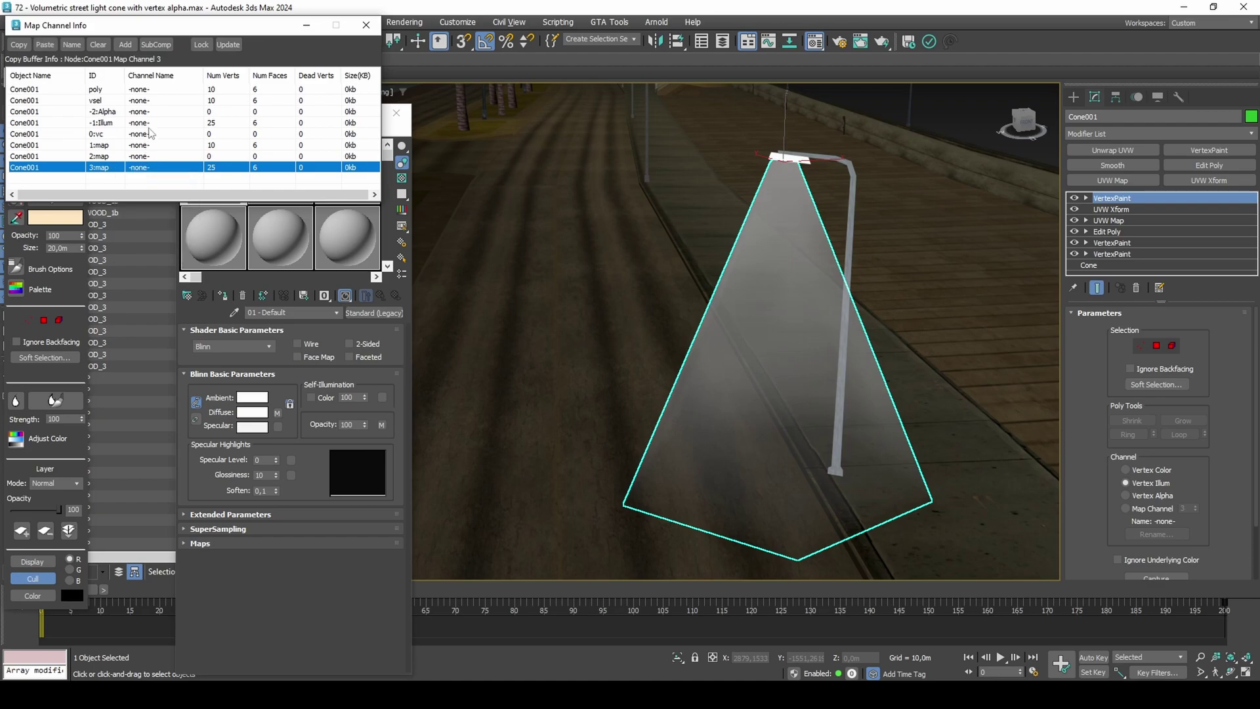
Step: Add six more map channels and paste the copied data into channel 9 with its default name
left_click(125, 45)
left_click(125, 45)
left_click(125, 45)
left_click(125, 45)
left_click(125, 45)
left_click(125, 44)
scroll(132, 112, "down", 2)
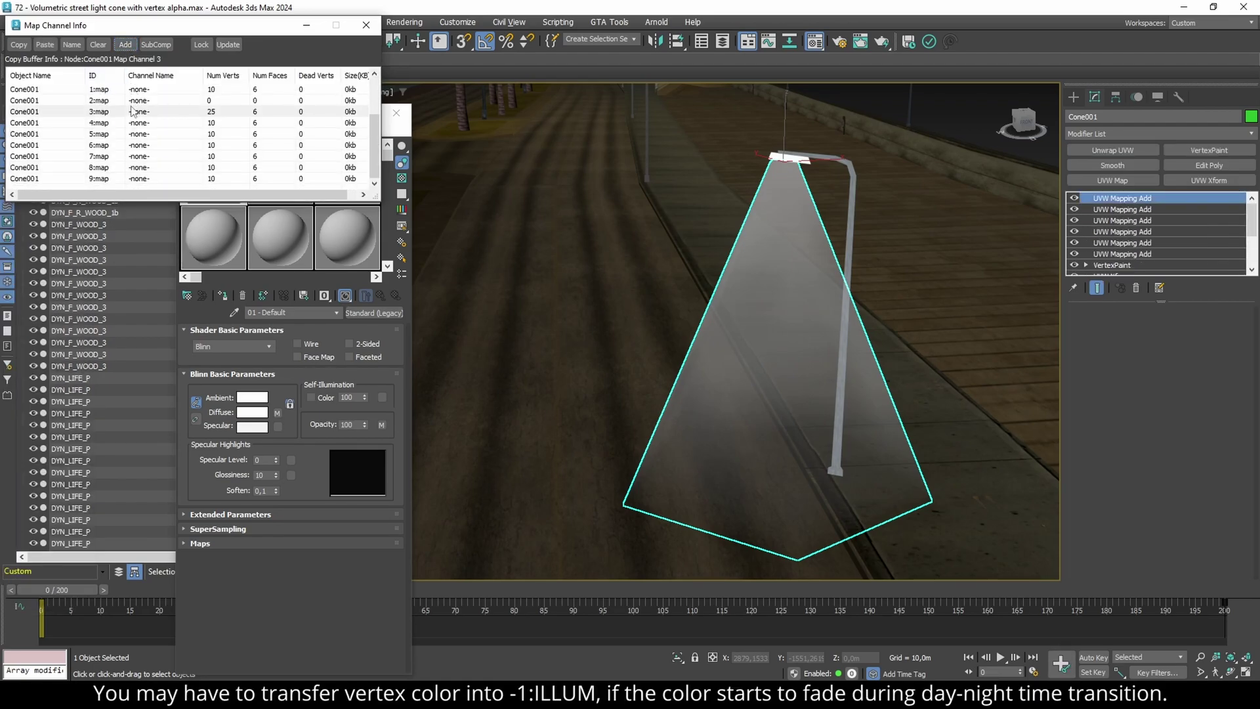
right_click(95, 180)
left_click(116, 199)
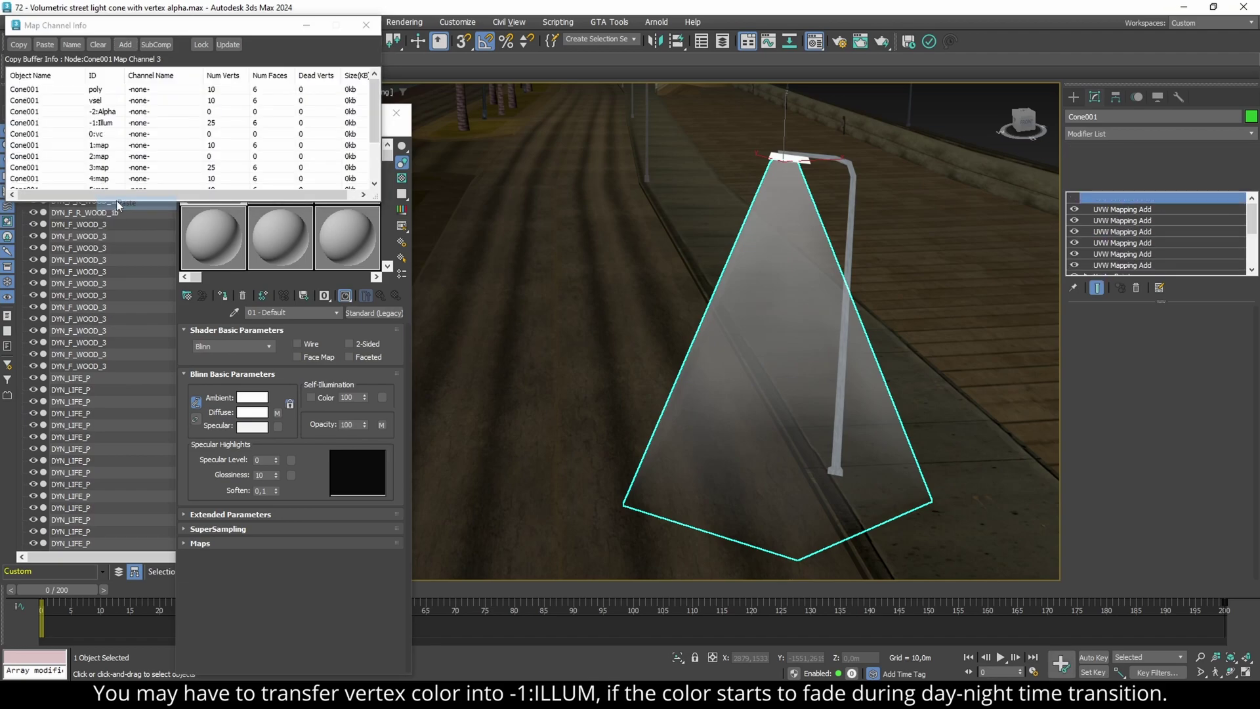
left_click(158, 70)
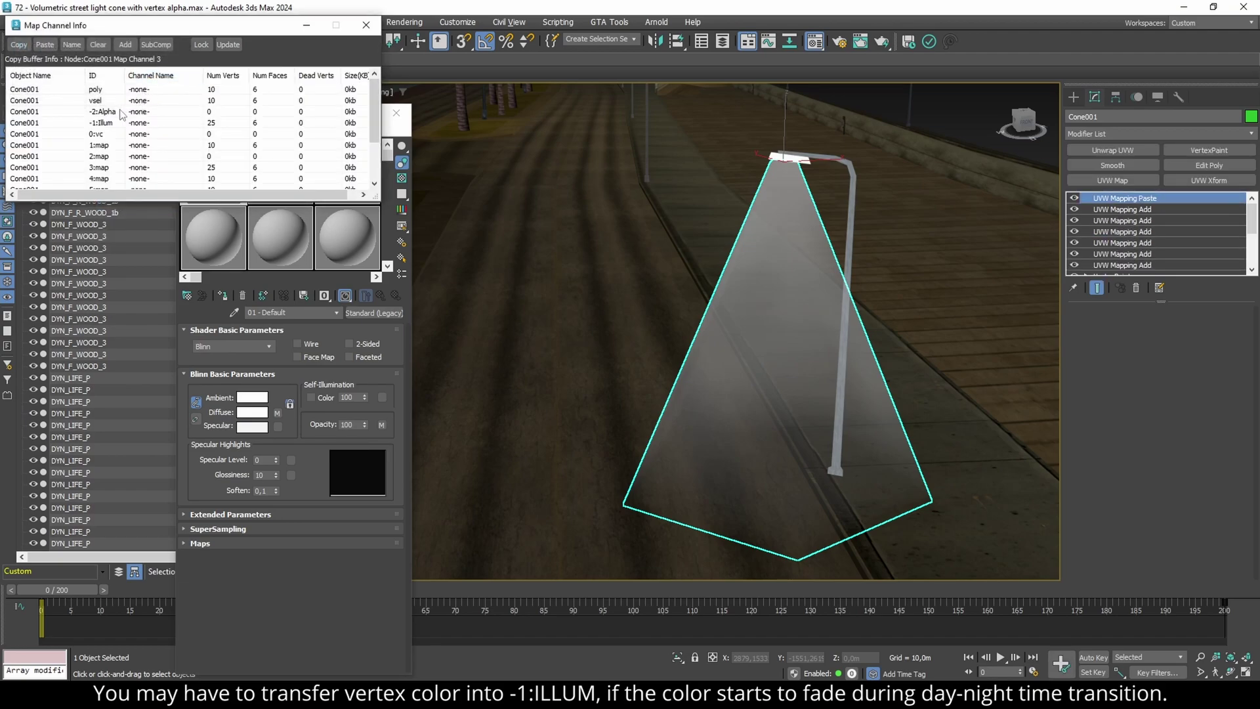
Step: Paste the copied data into the -2:Alpha channel with its default name and close Map Channel Info
right_click(122, 115)
left_click(125, 131)
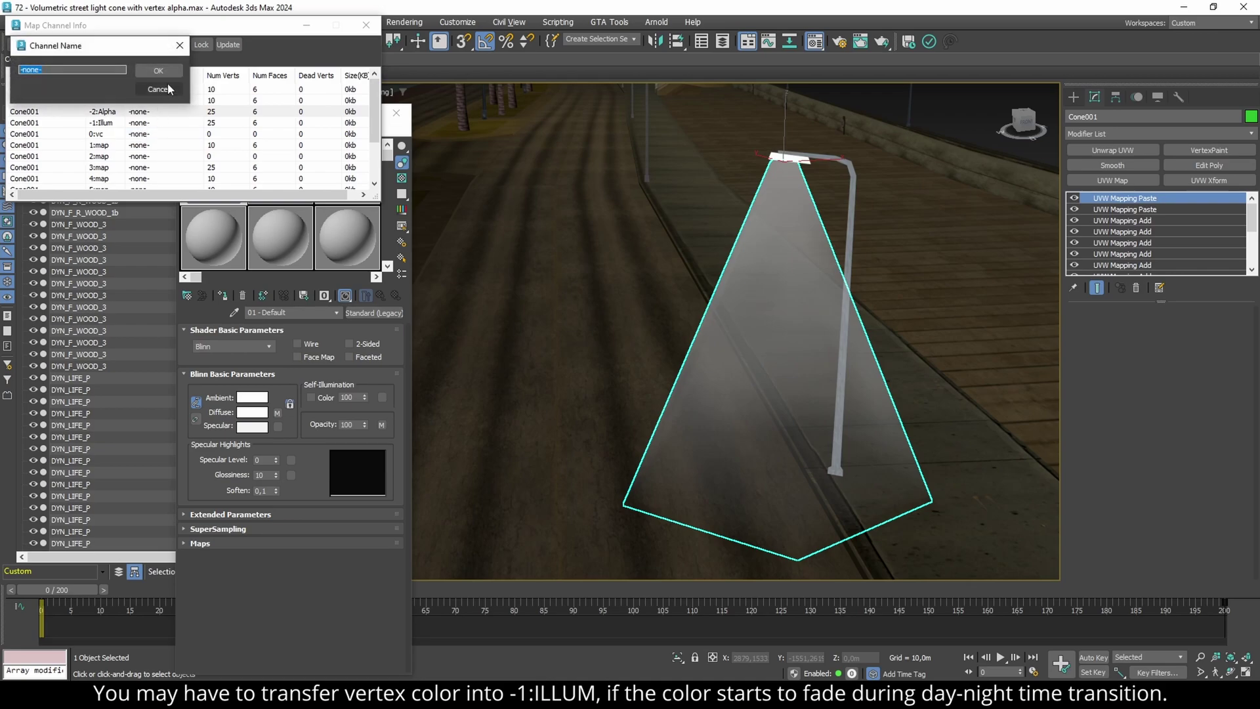
left_click(170, 73)
left_click(363, 29)
key("w")
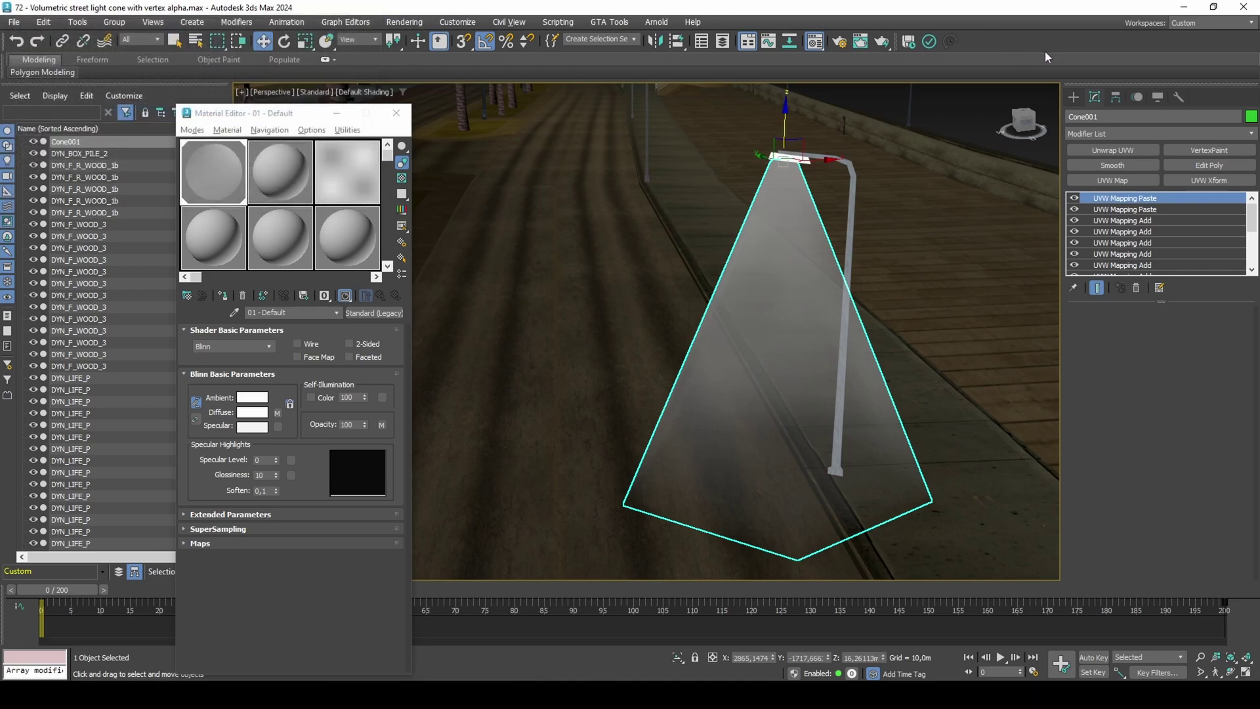
Step: With Affect Pivot Only, align Cone001's pivot to the lamppost's pivot point in X, Y and Z
left_click(1118, 96)
left_click(1137, 189)
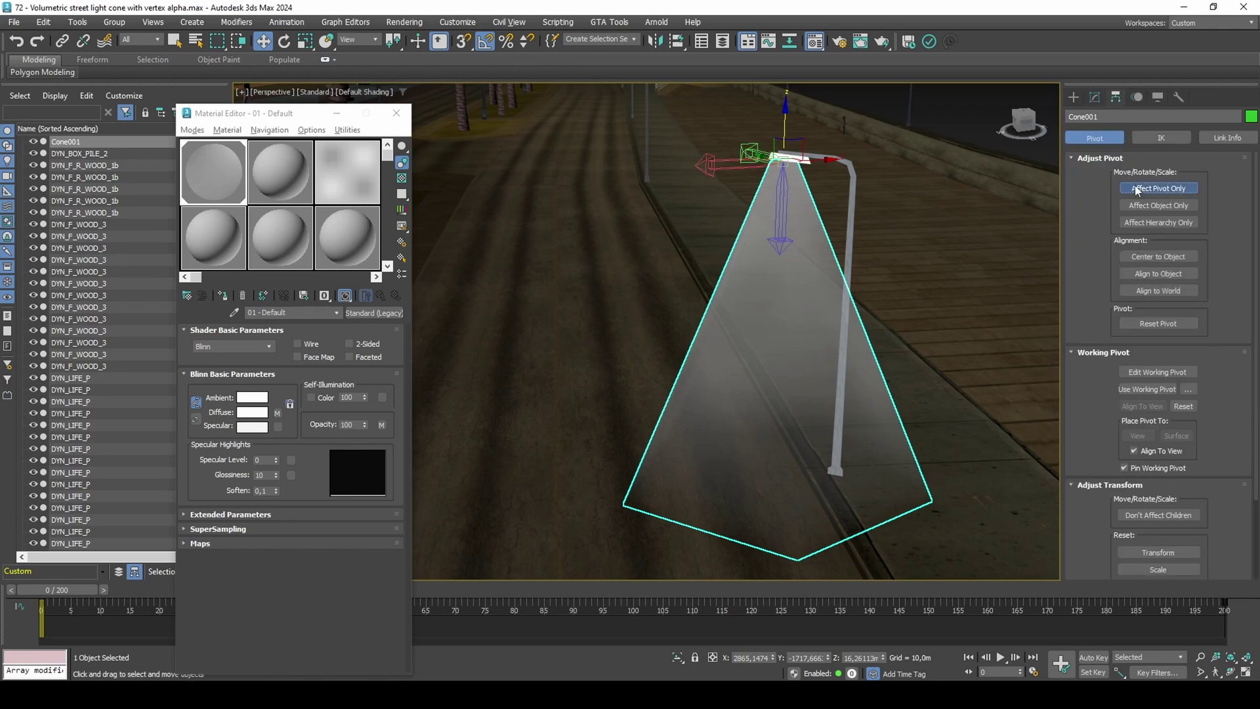
left_click_drag(676, 41, 680, 66)
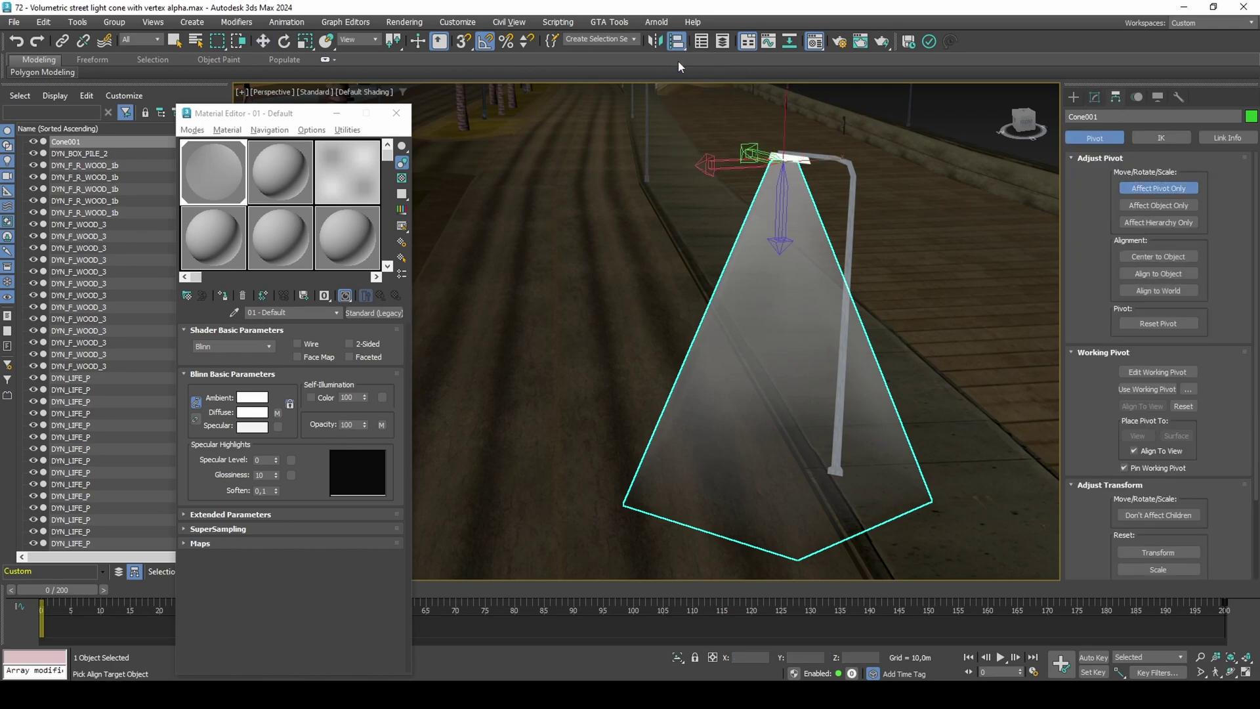
left_click(801, 157)
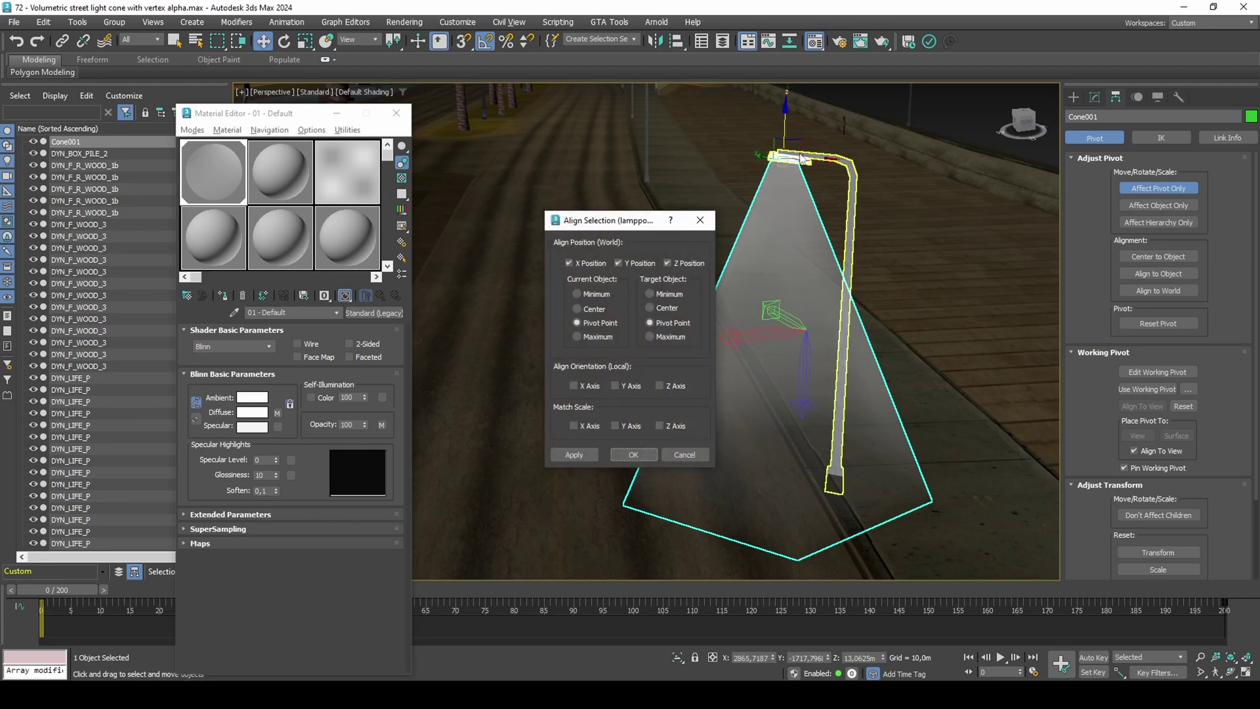
left_click(649, 454)
left_click(1136, 189)
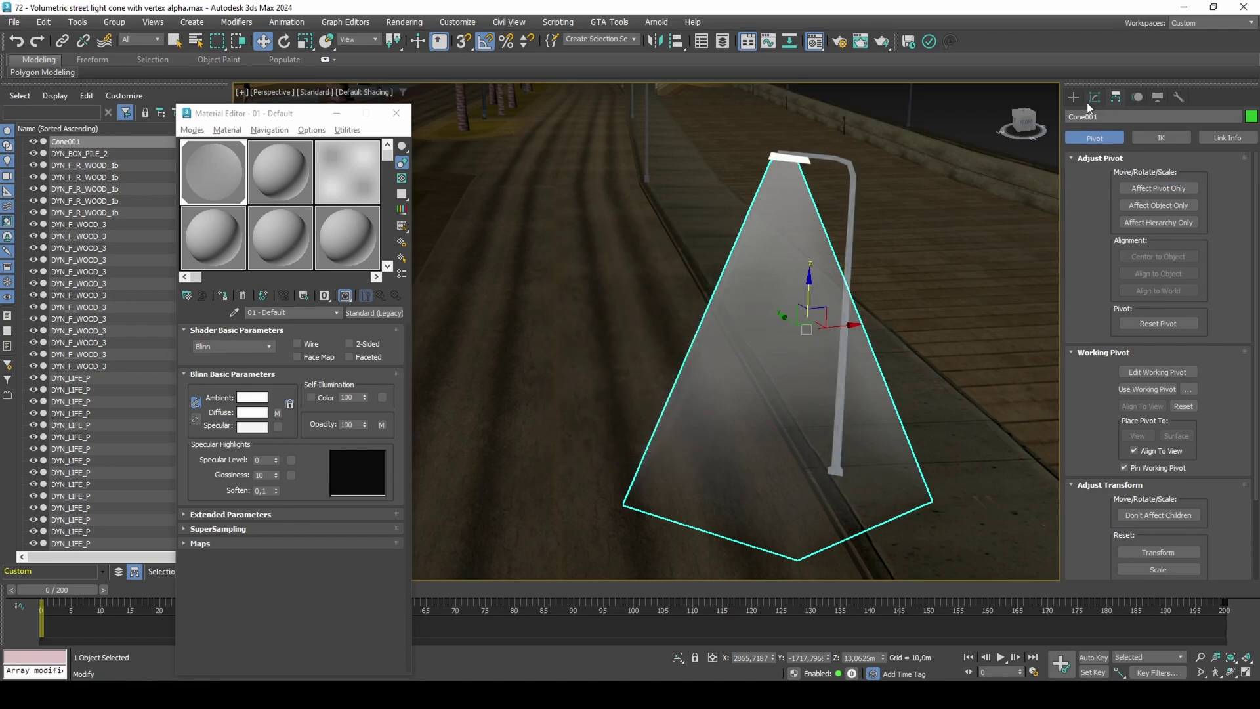
Step: Create a sphere near the lamp and align it centred on Cone001's pivot
left_click(1079, 99)
left_click(1112, 200)
left_click_drag(904, 486, 924, 463)
left_click(1153, 170)
key("w")
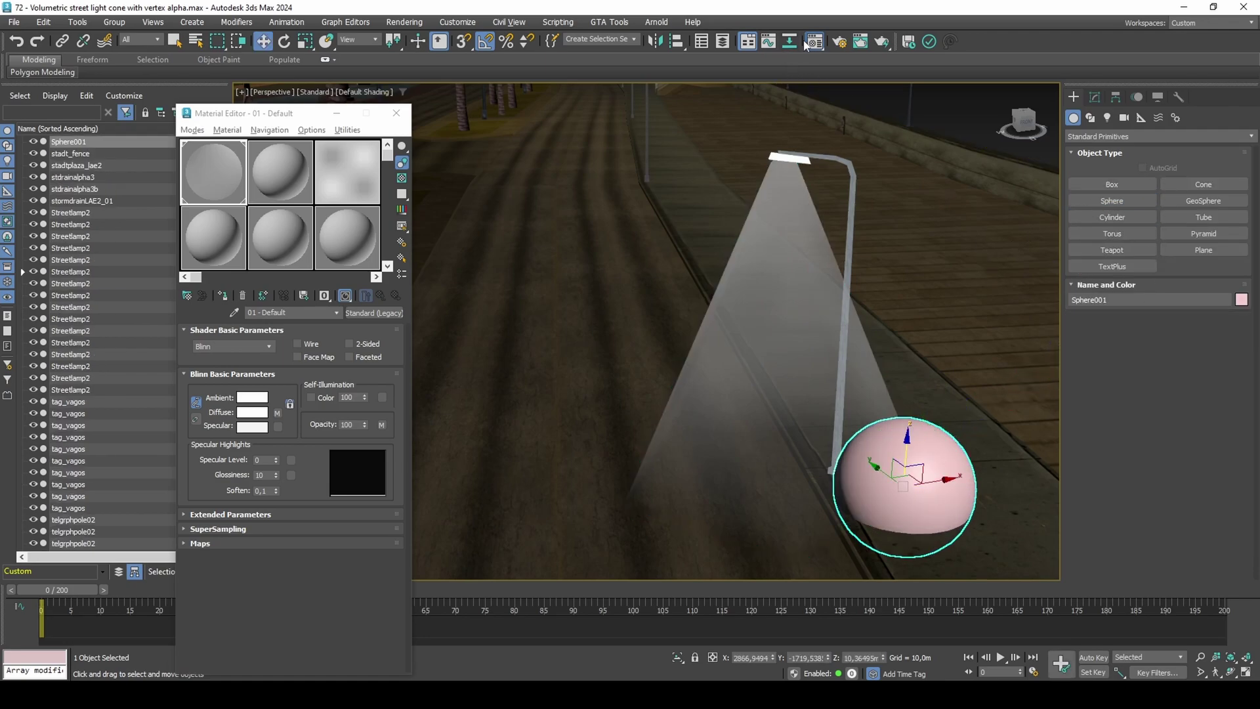
left_click(676, 41)
left_click(814, 247)
left_click(633, 455)
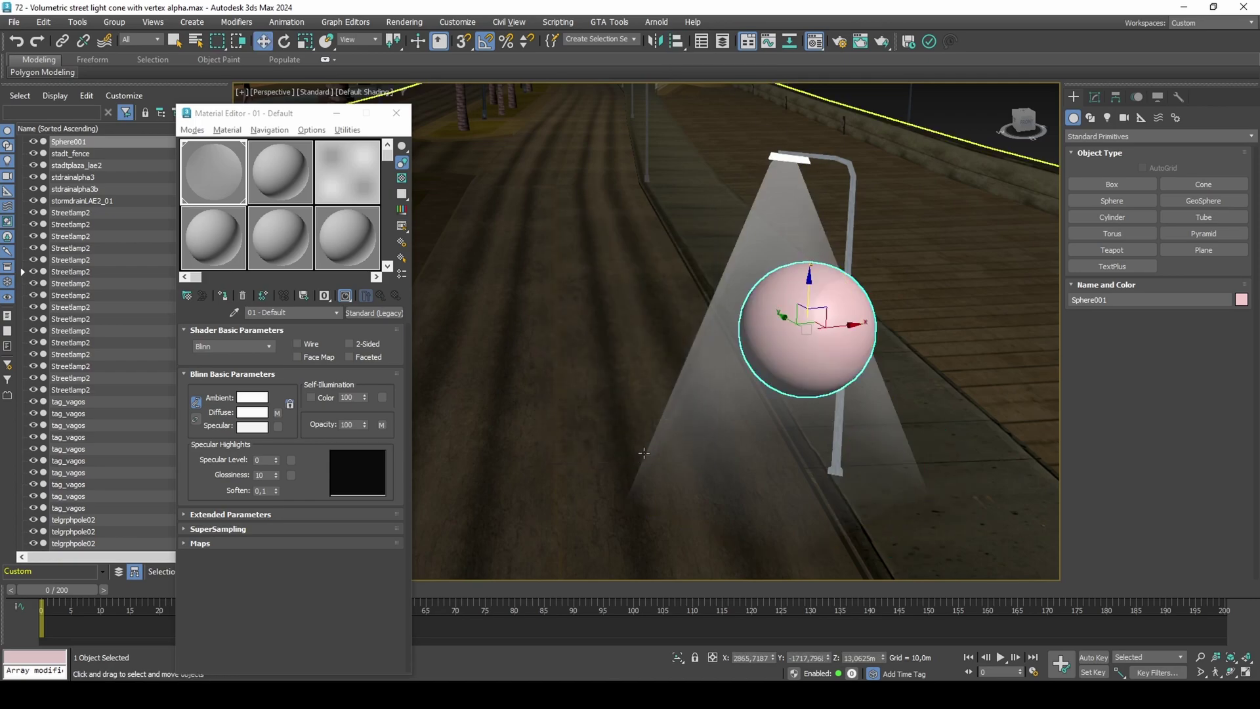
Step: Make an instance clone of the cone named Cone002_export
left_click(719, 437)
right_click(729, 434)
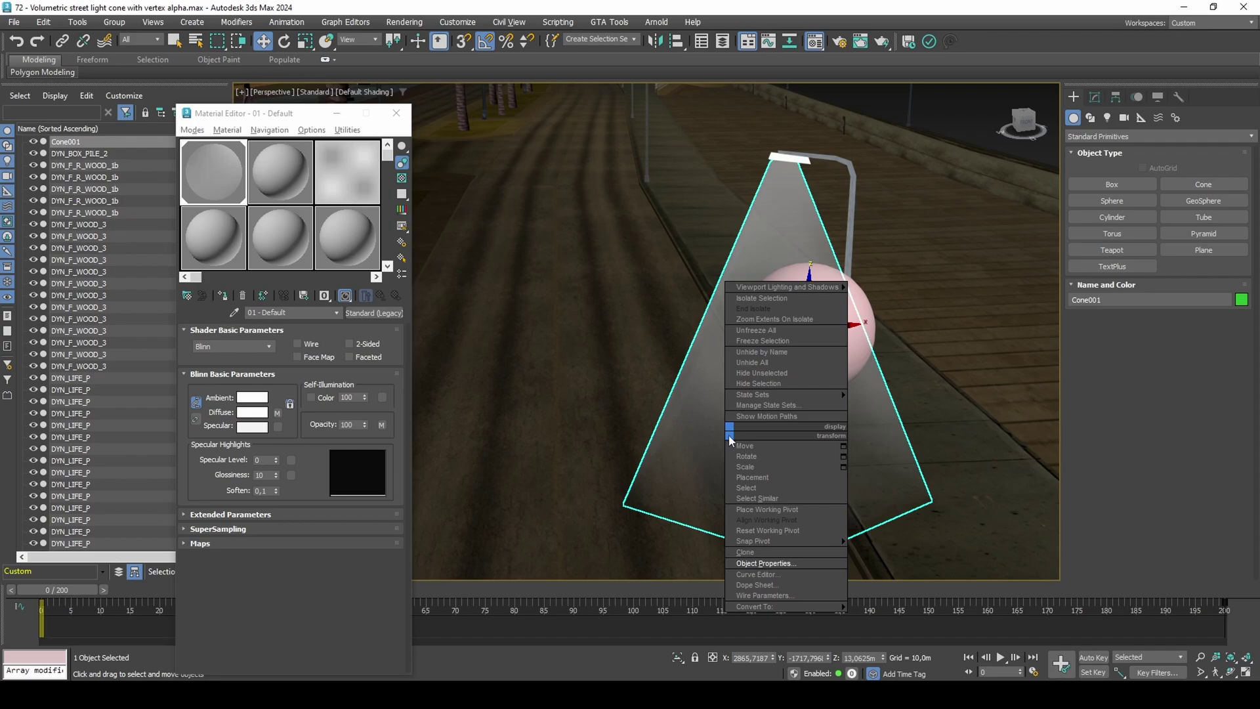
left_click(758, 551)
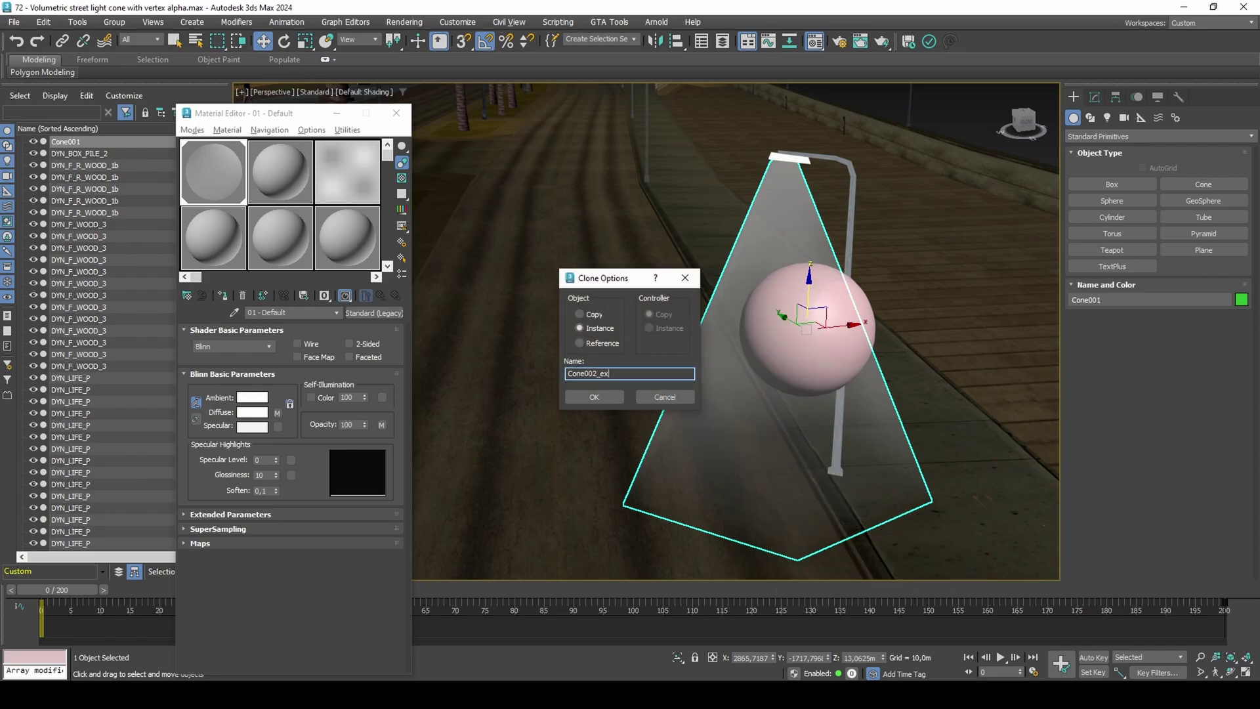
type("_export")
key("Return")
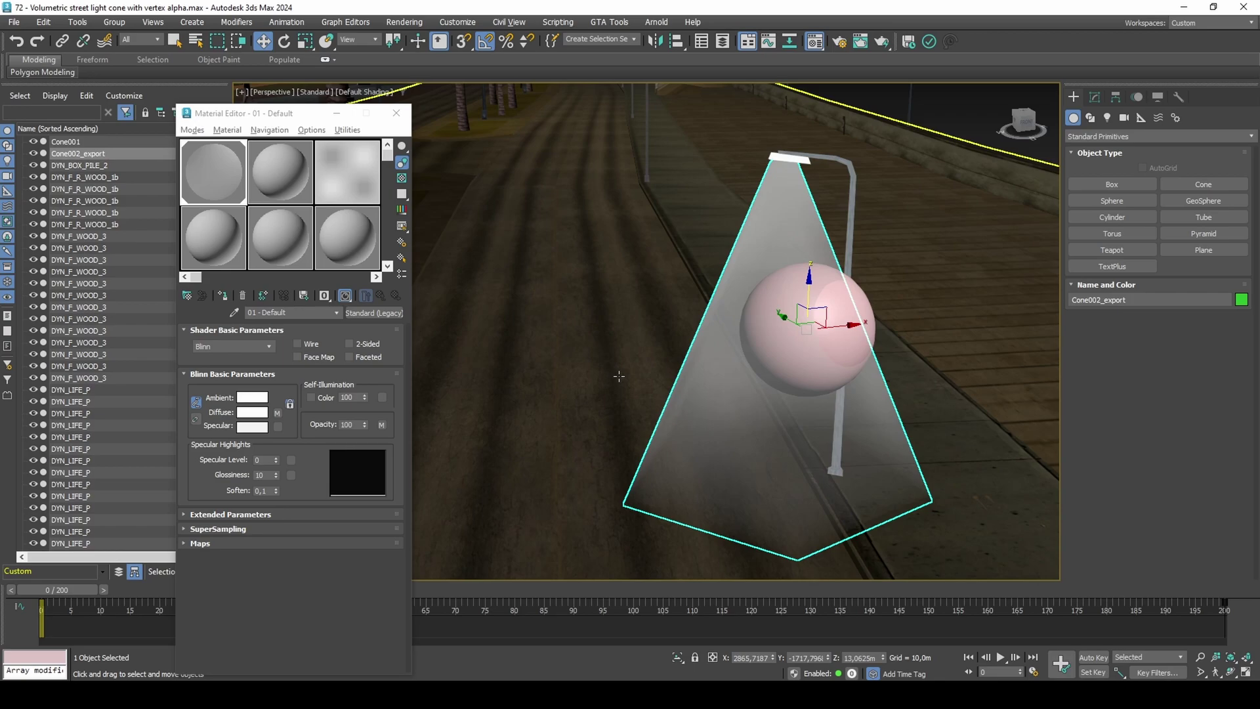
left_click(853, 311)
Step: Add an Edit Poly modifier to Sphere001 and attach Cone002_export to it
left_click(1096, 98)
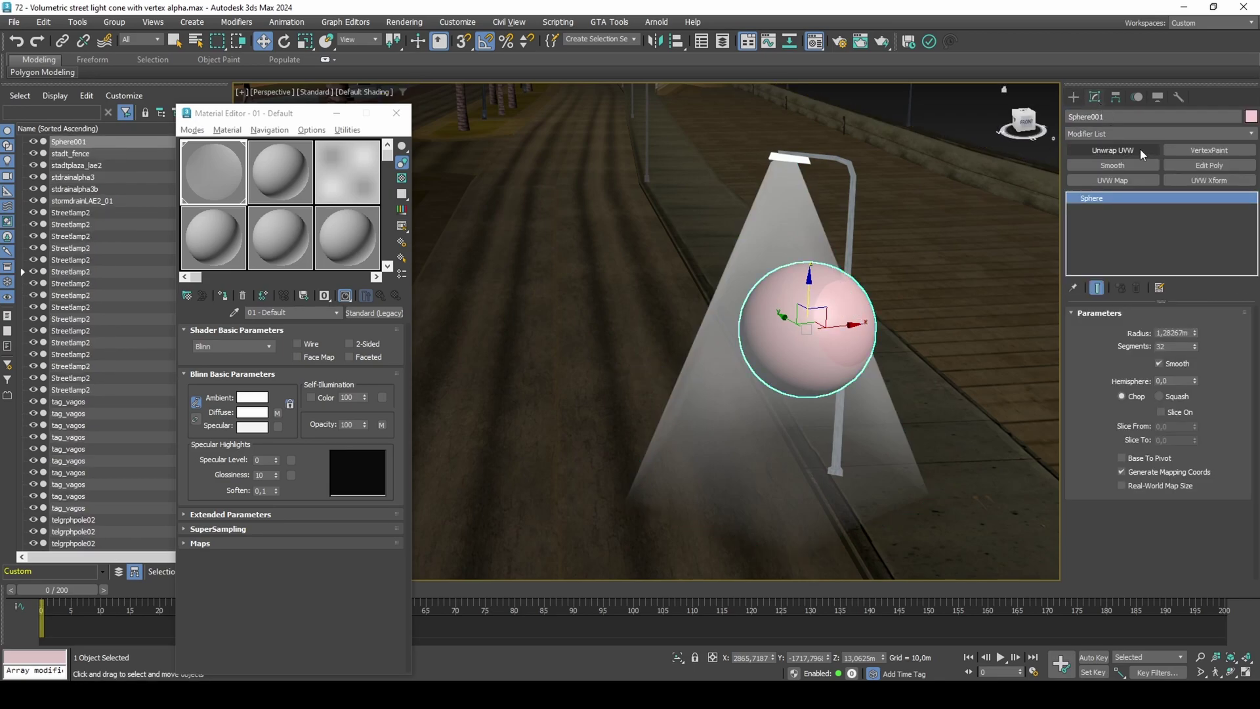
left_click(1187, 161)
scroll(1103, 459, "down", 5)
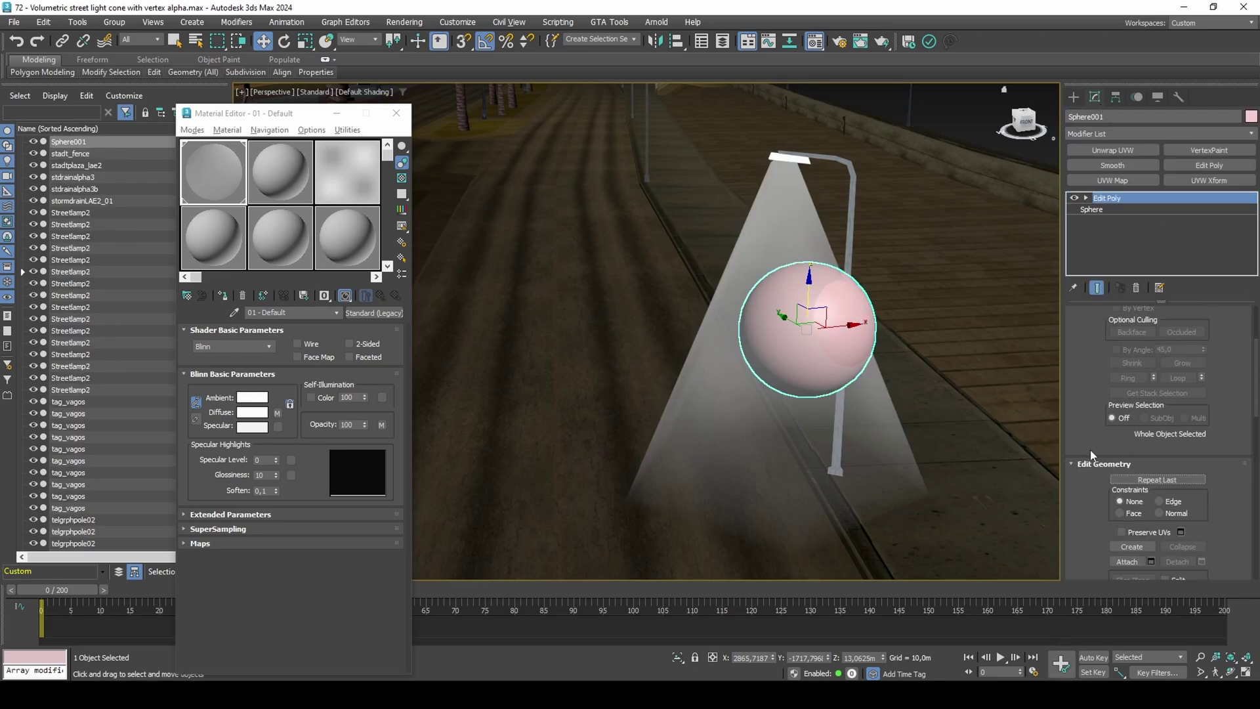
left_click(1125, 463)
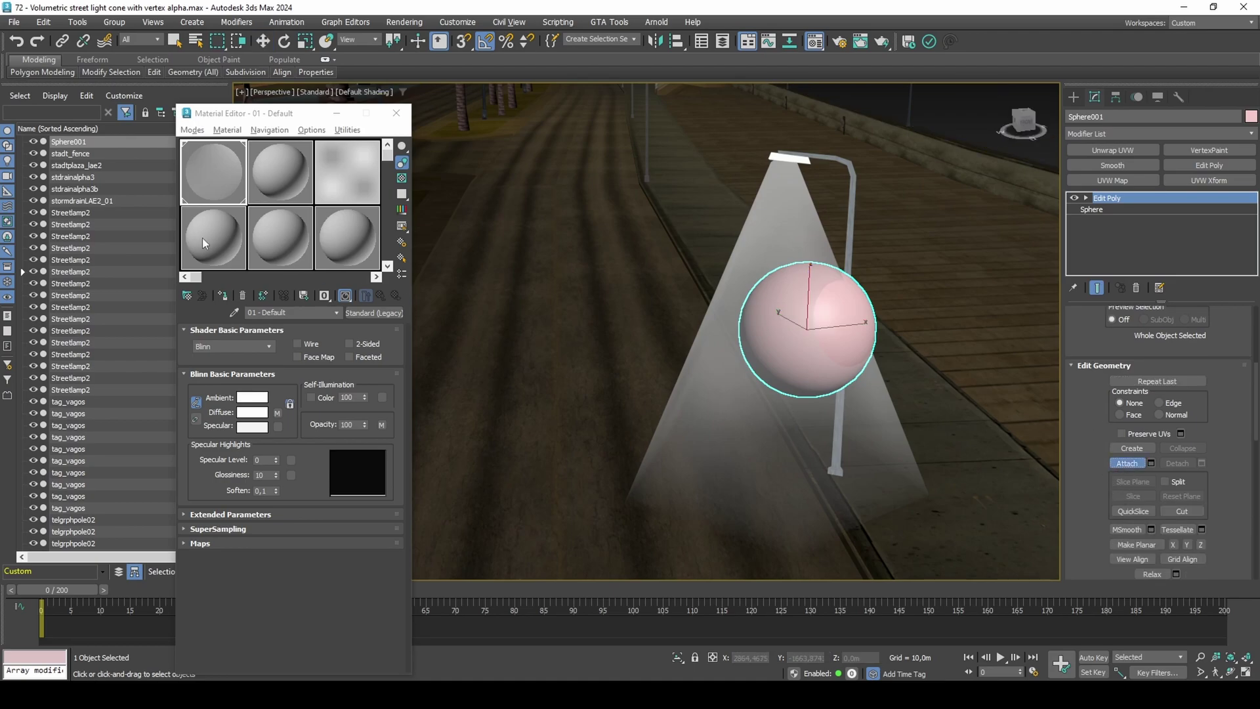
scroll(84, 184, "up", 10)
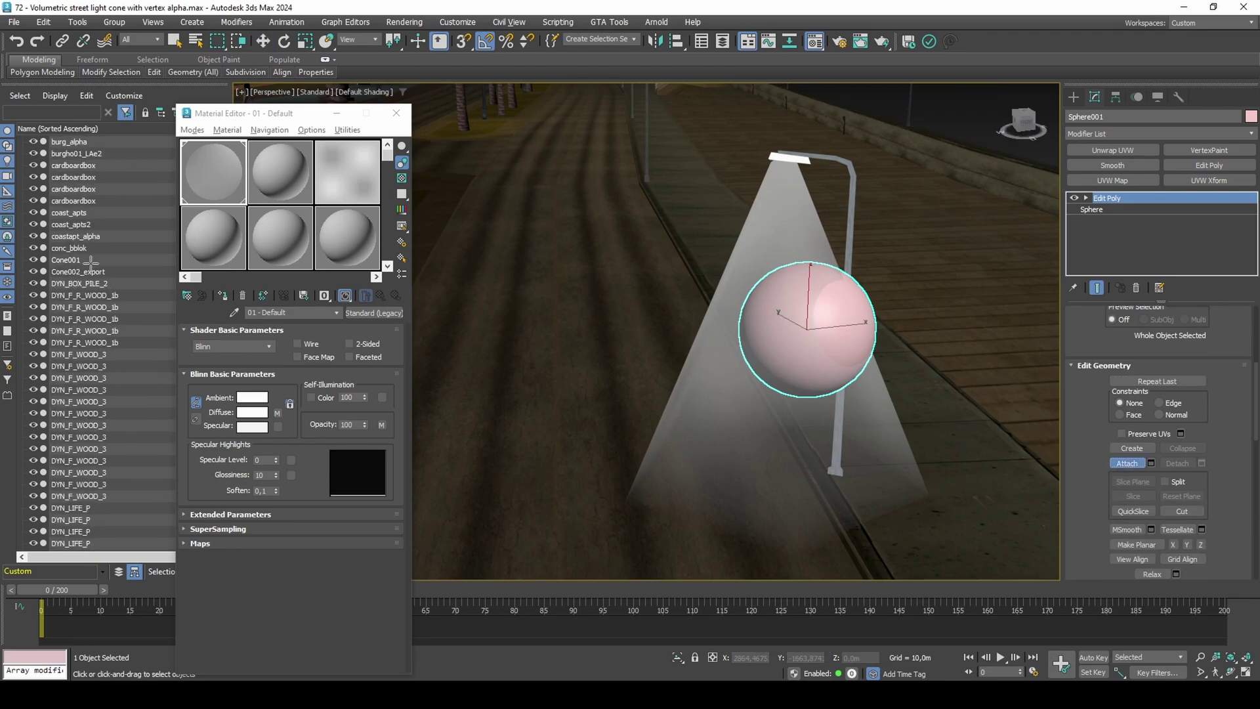
scroll(90, 262, "up", 1)
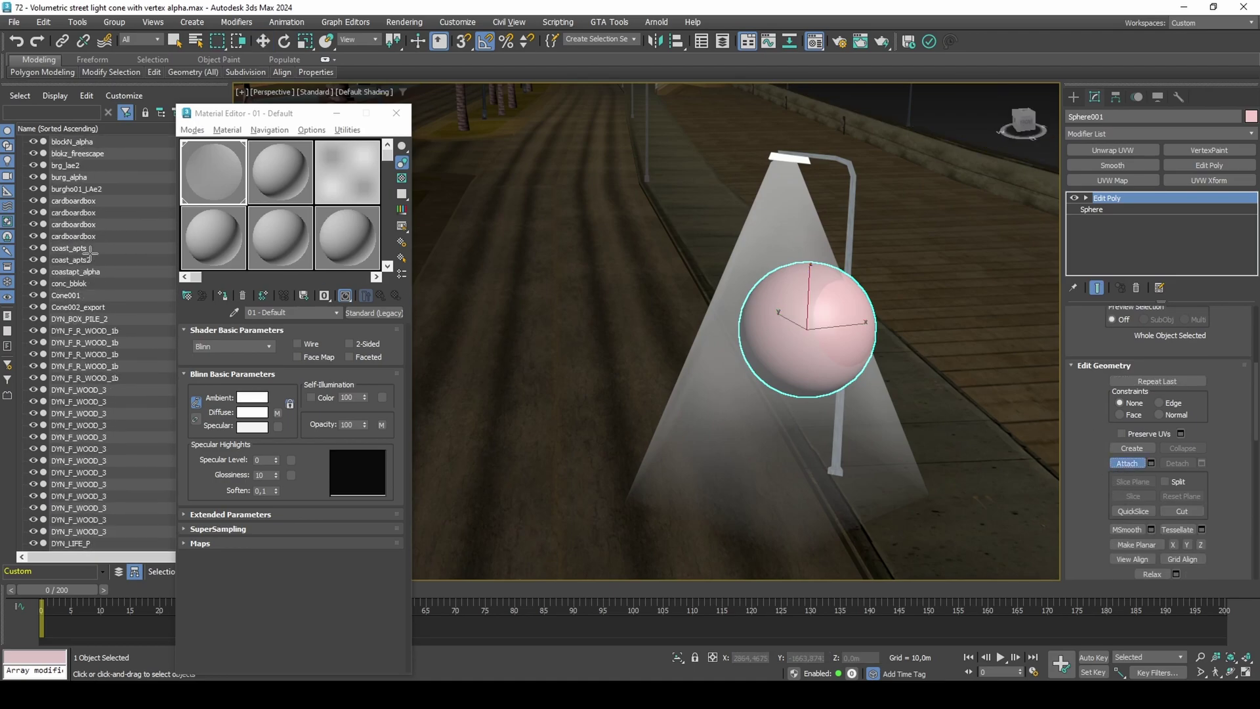
left_click(97, 306)
Step: Delete the sphere element, keeping only the cone, and move it to world origin 0,0,0
key("5")
key("w")
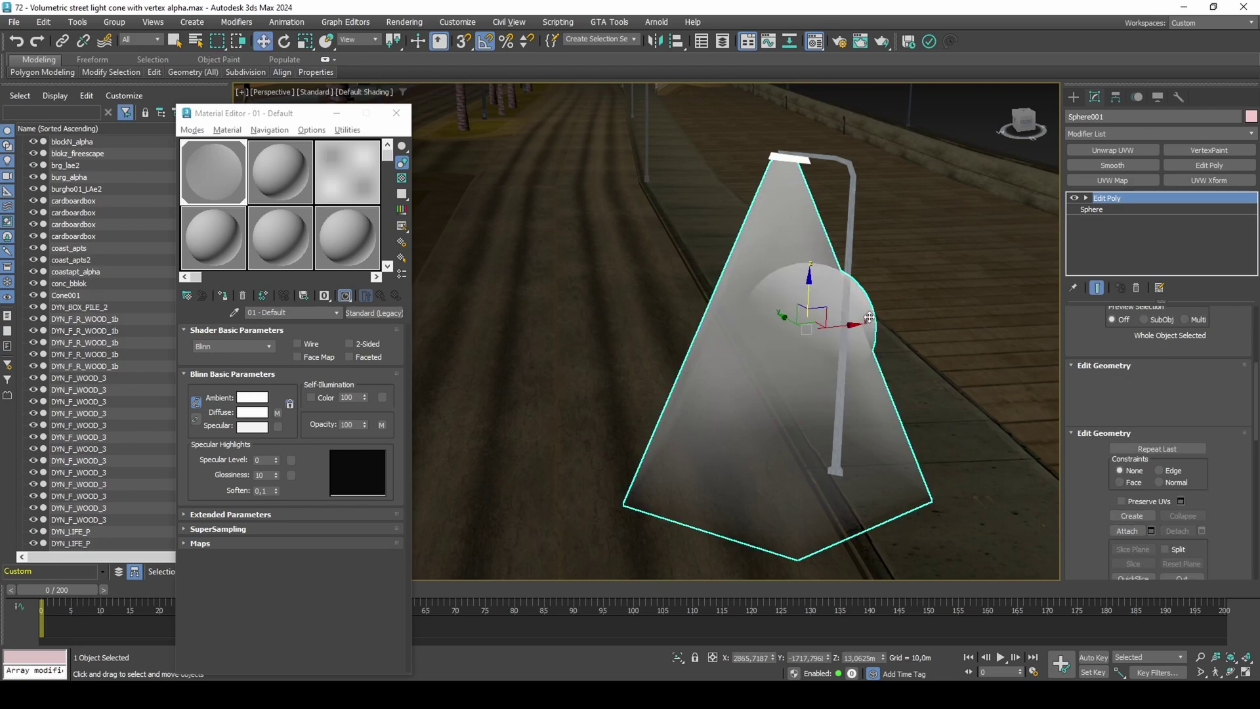
left_click(870, 312)
key("Delete")
key("5")
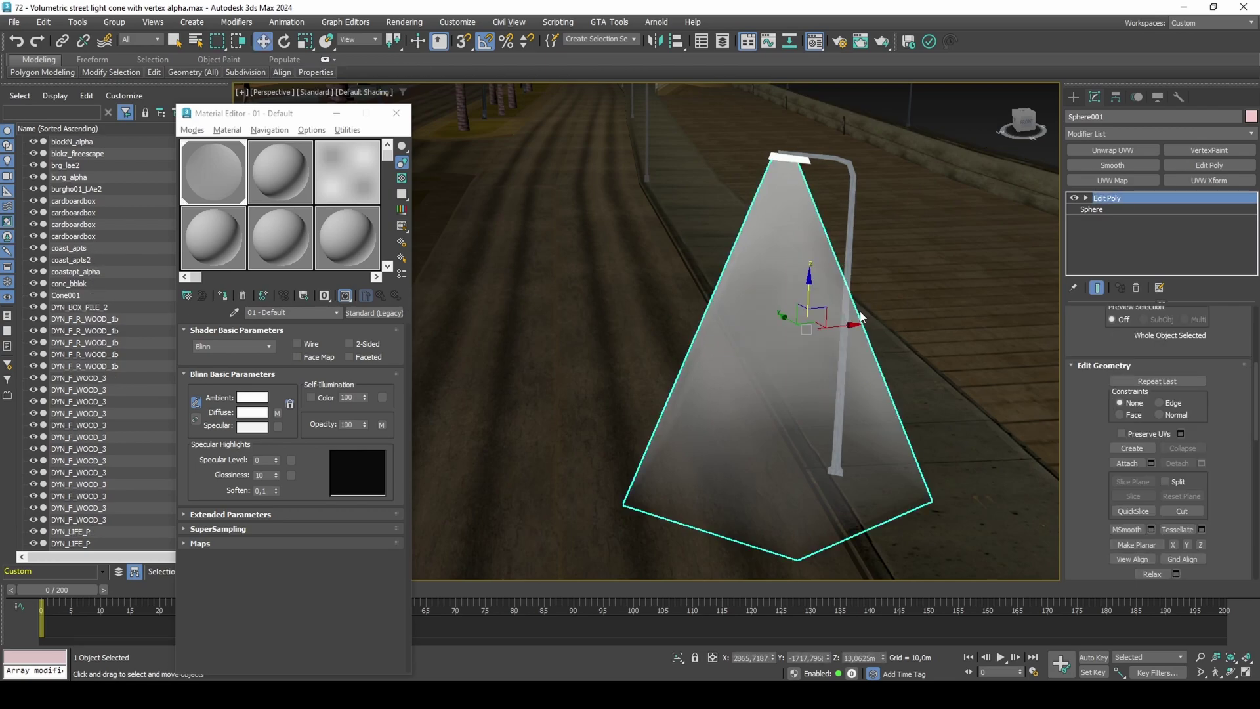
key("e")
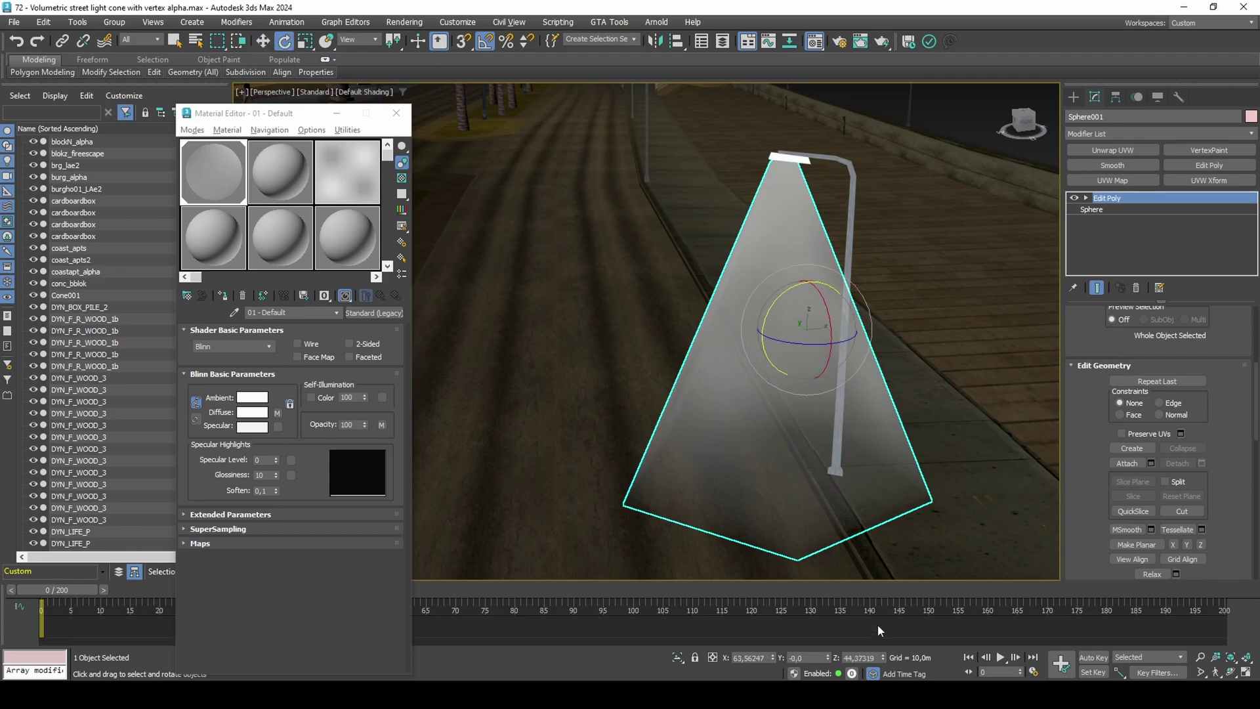
key("w")
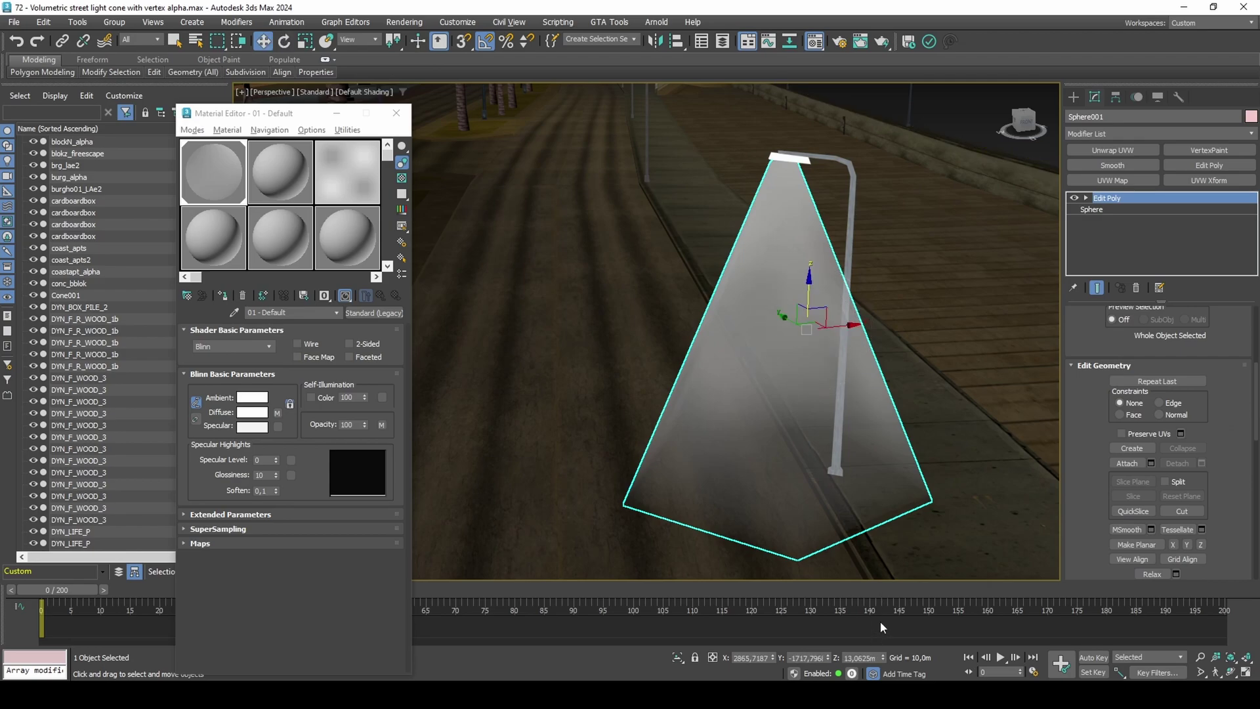
right_click(882, 655)
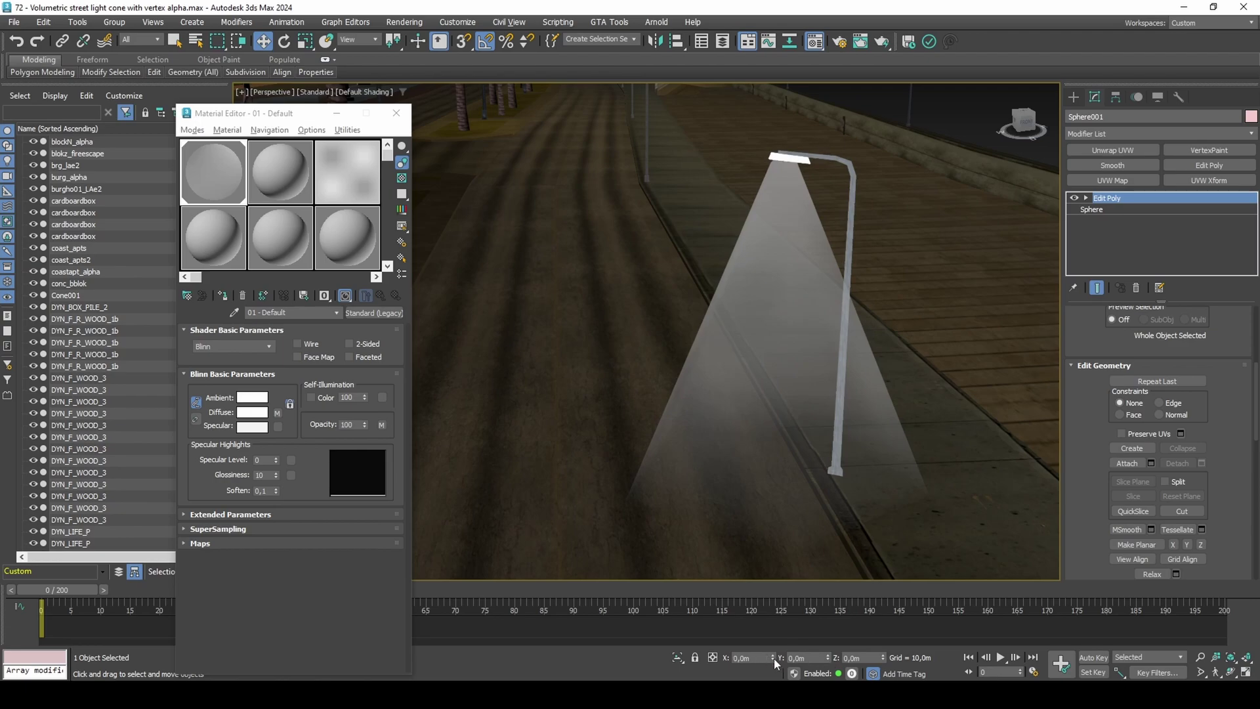
right_click(774, 657)
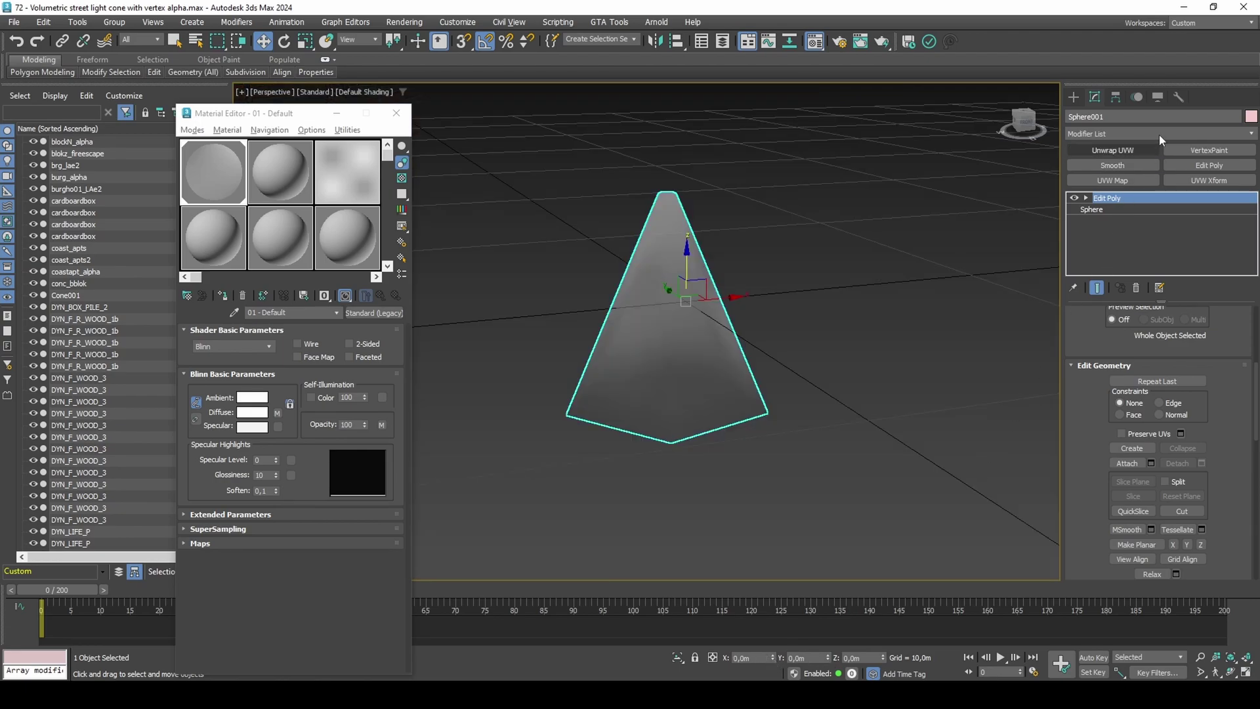
Step: Apply Reset XForm to the object, collapse the stack to Editable Poly, and close the Material Editor
left_click(1182, 99)
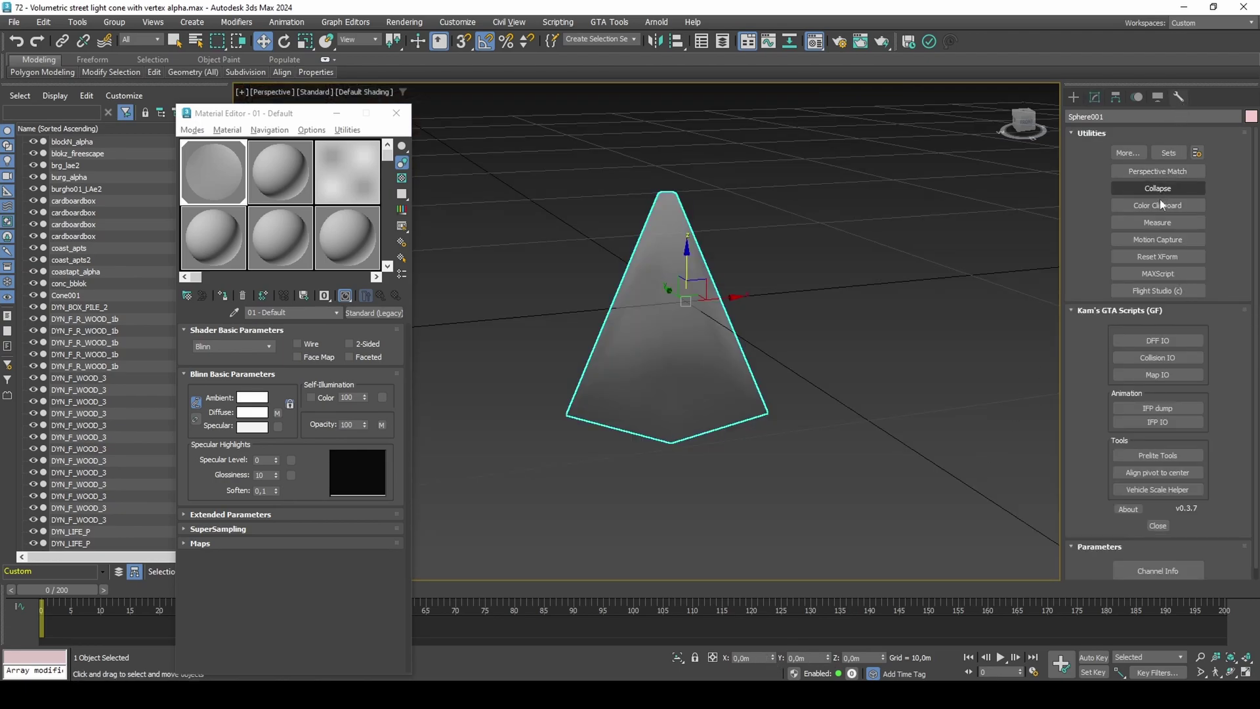
left_click(1146, 256)
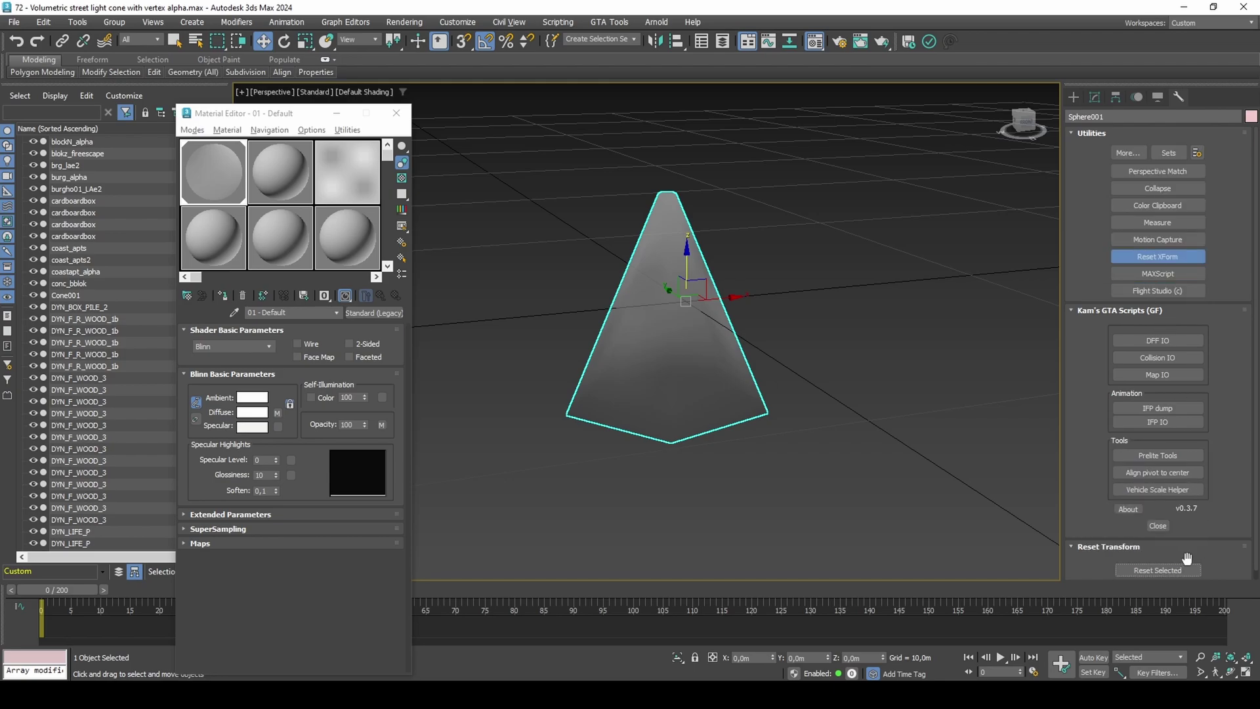
left_click(1158, 570)
left_click(1095, 97)
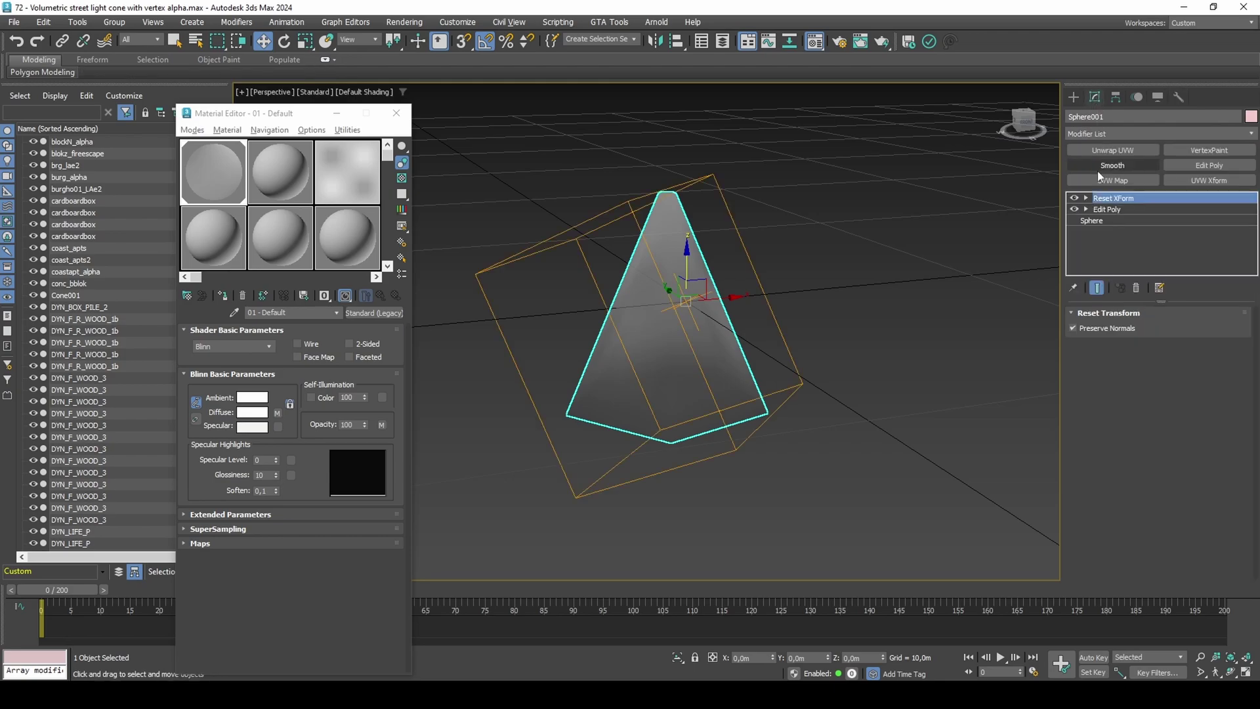
right_click(1085, 198)
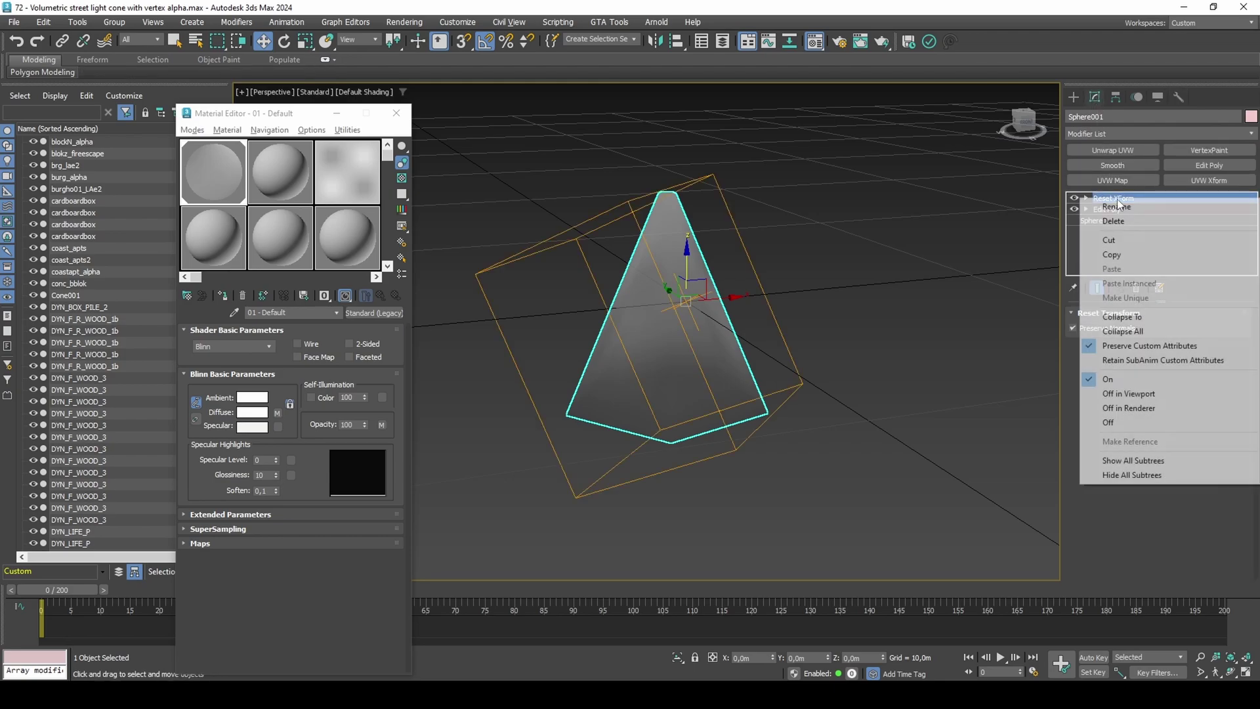
left_click(1119, 317)
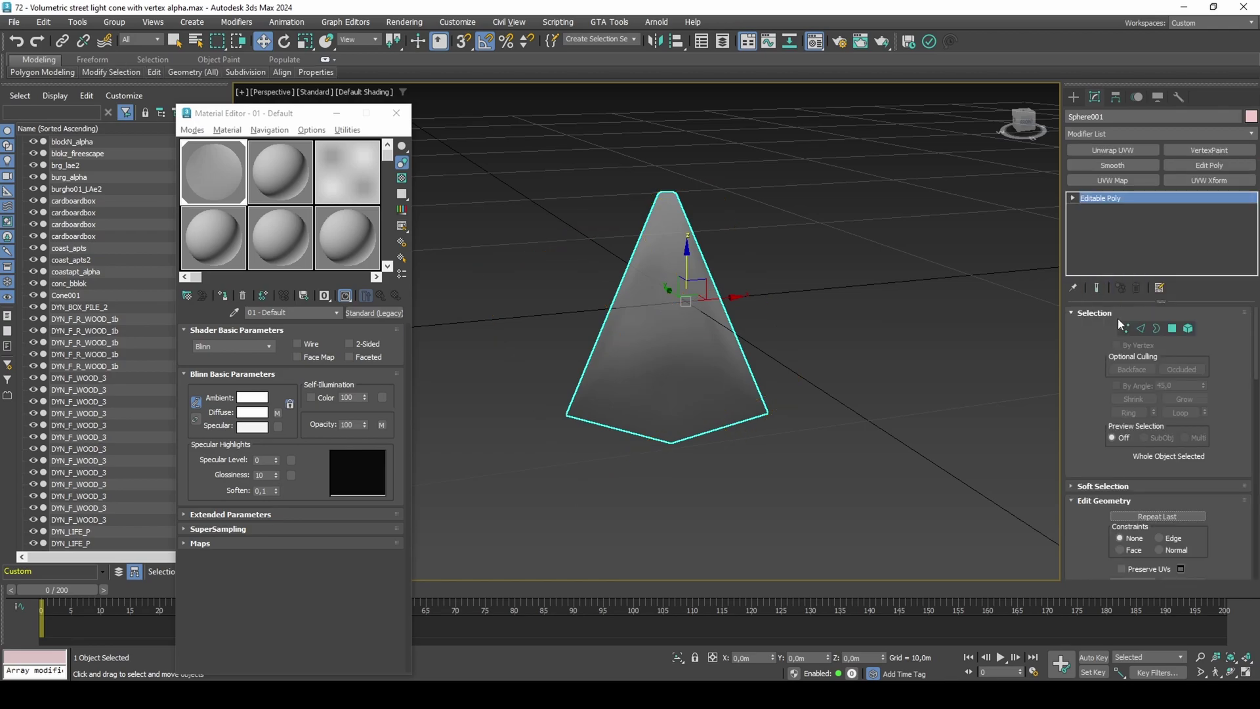
left_click(401, 115)
Step: Export the selected cone as a RenderWare model (*.dff) with default DFF settings
left_click(14, 22)
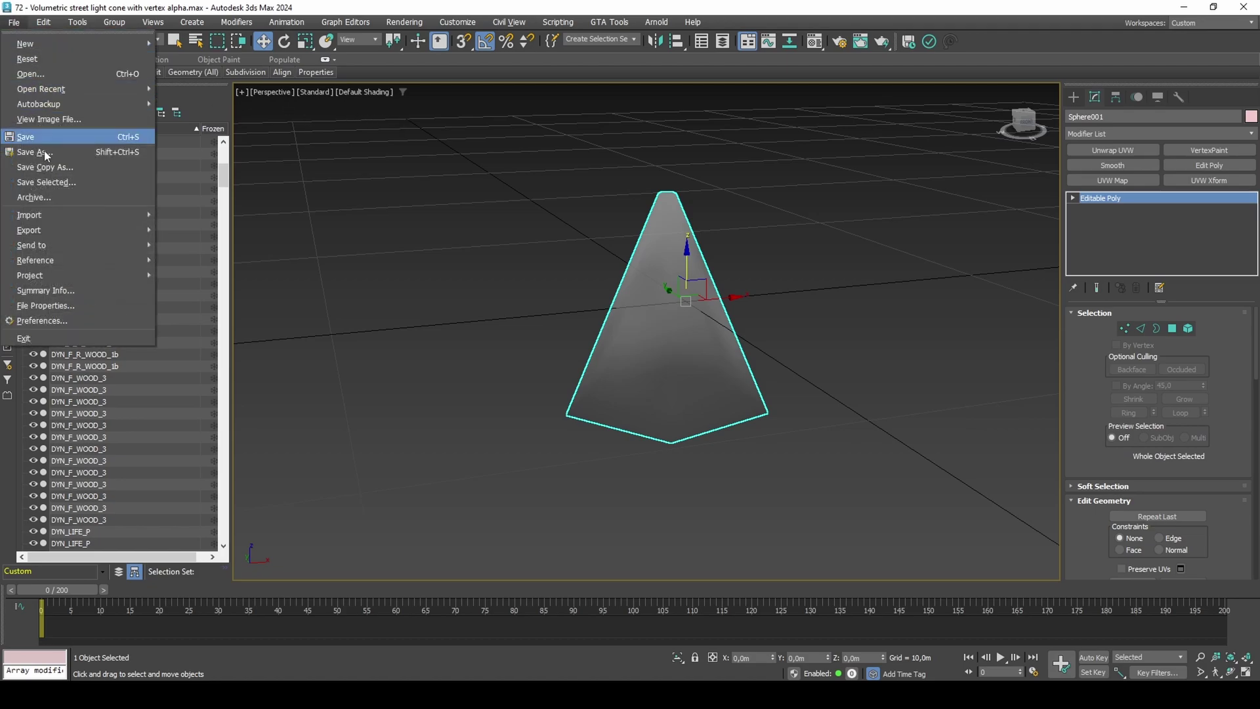
mouse_move(120, 228)
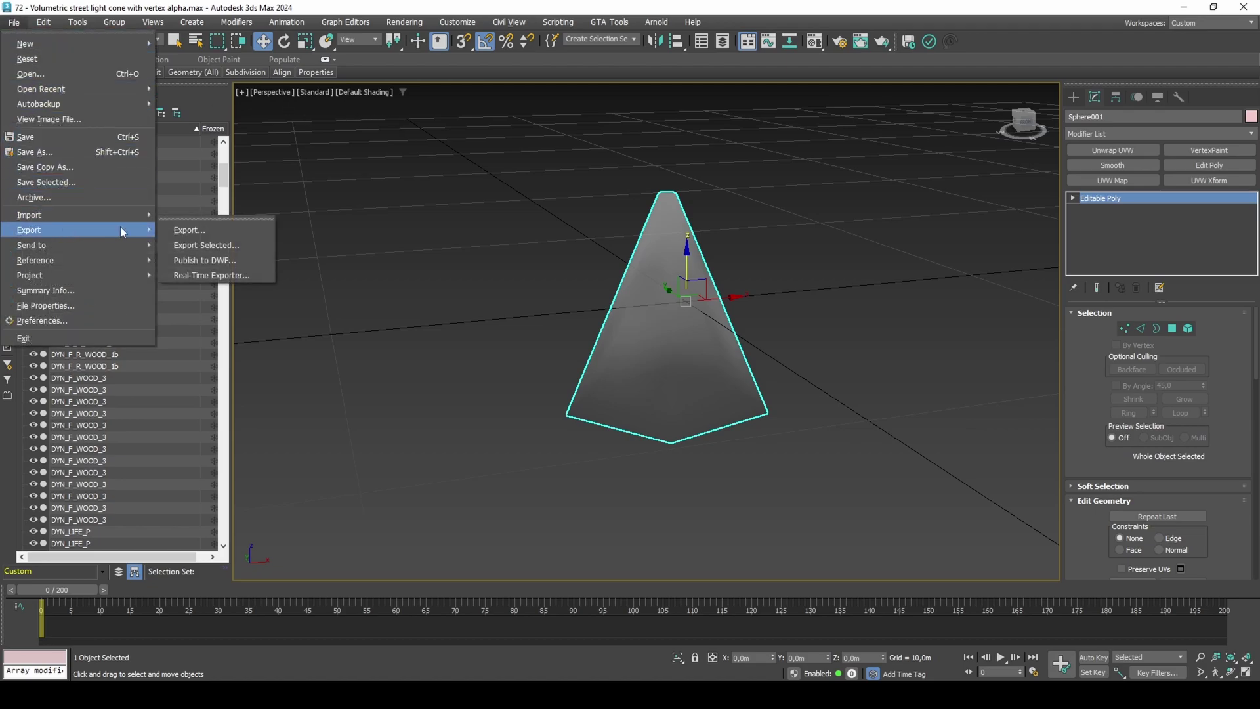
left_click(230, 219)
left_click(223, 238)
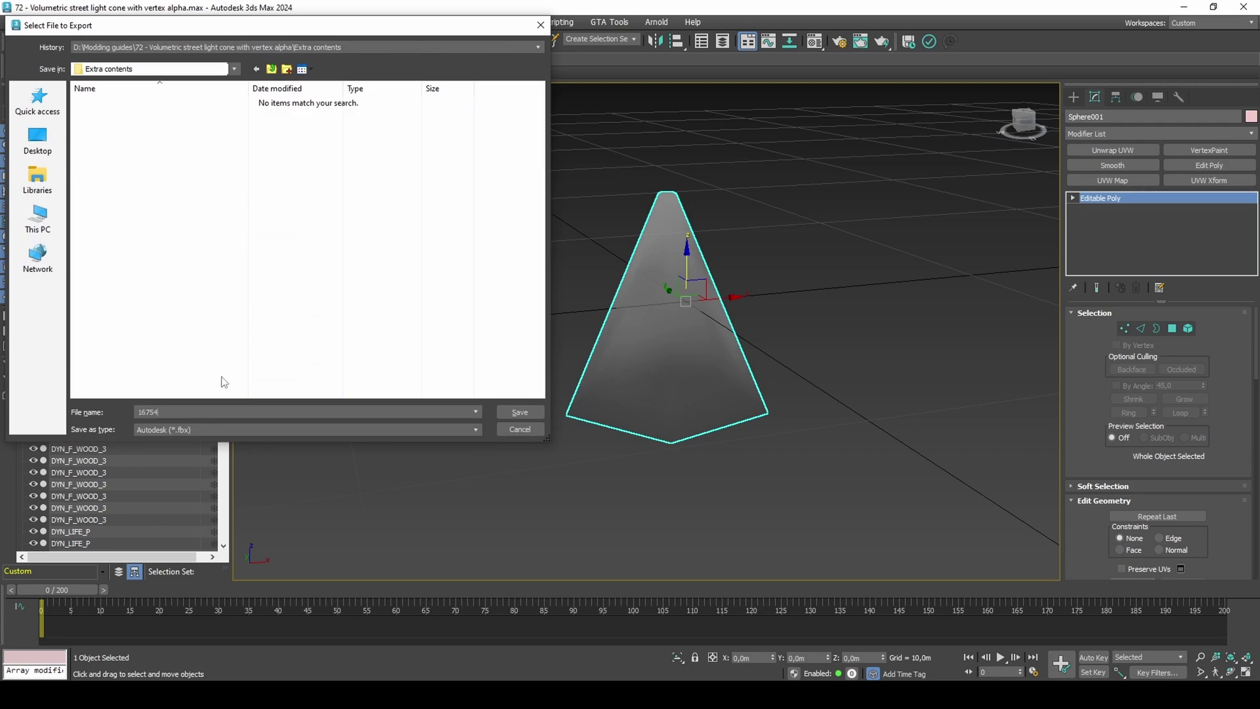
left_click(217, 428)
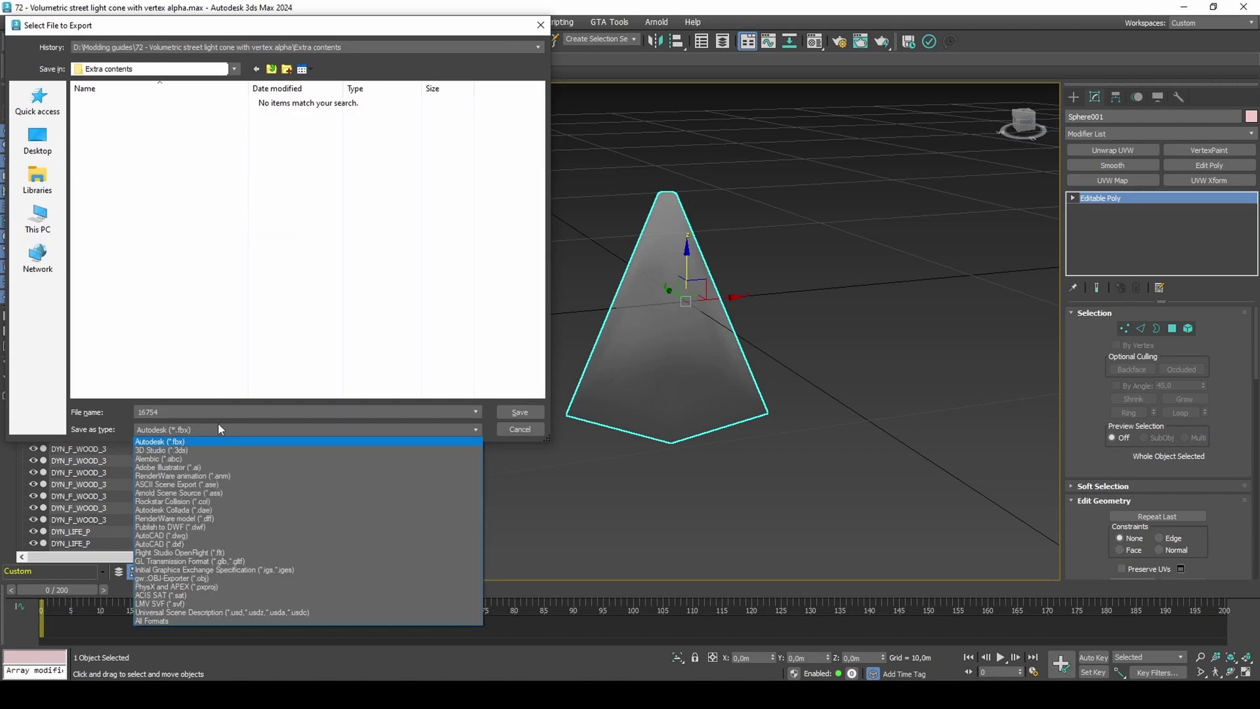
left_click(216, 520)
left_click(512, 414)
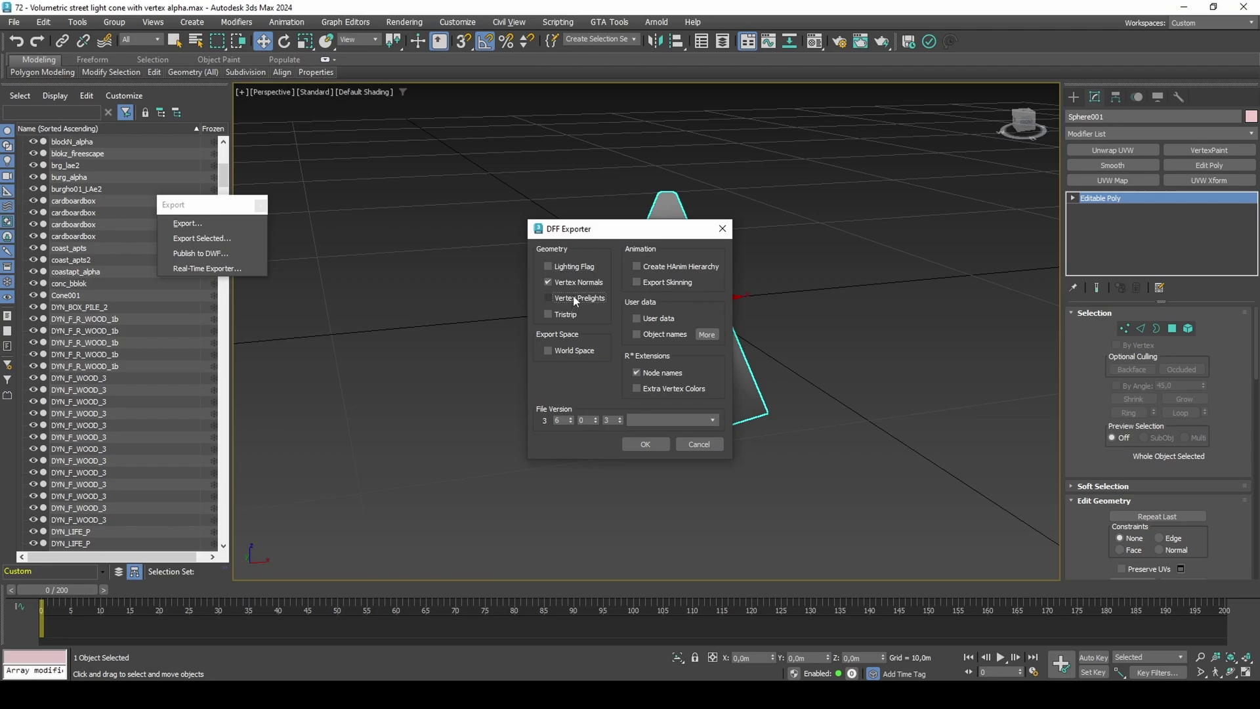
left_click(635, 444)
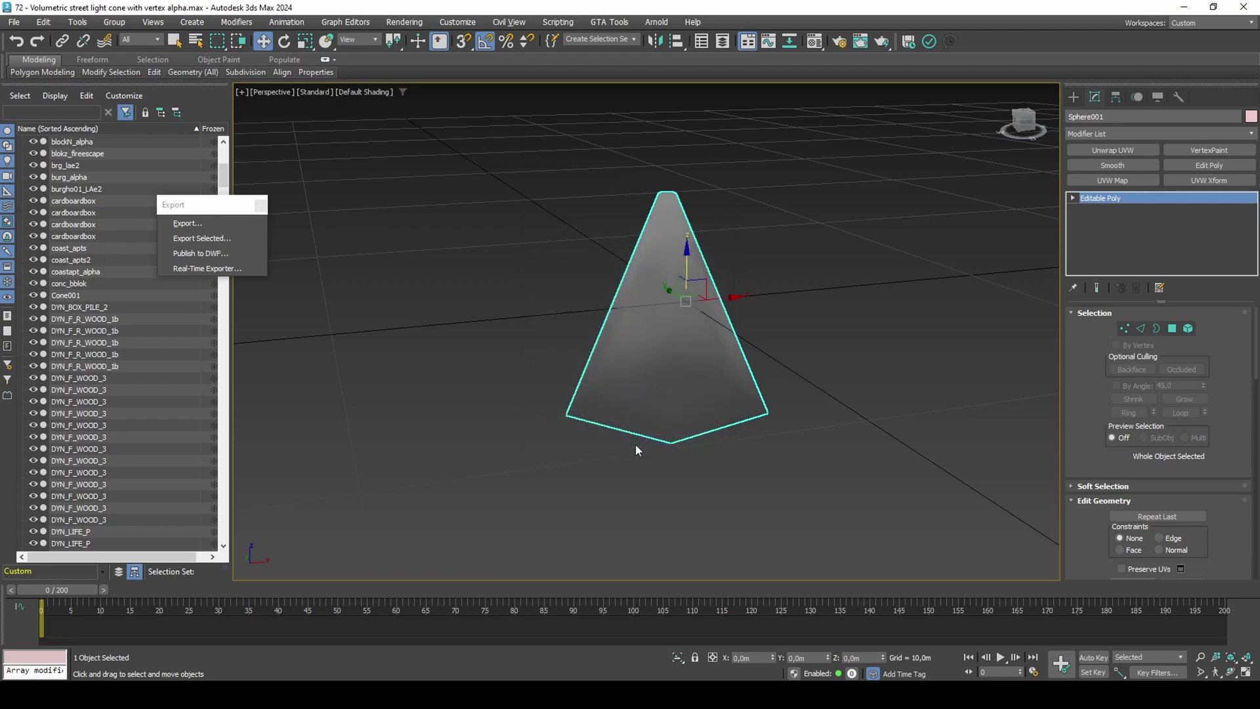
Step: Export the cone as collision model 16754 with the GTA Tools collision exporter
left_click(591, 20)
left_click(696, 67)
left_click(91, 245)
type("16754")
left_click(60, 308)
left_click(659, 281)
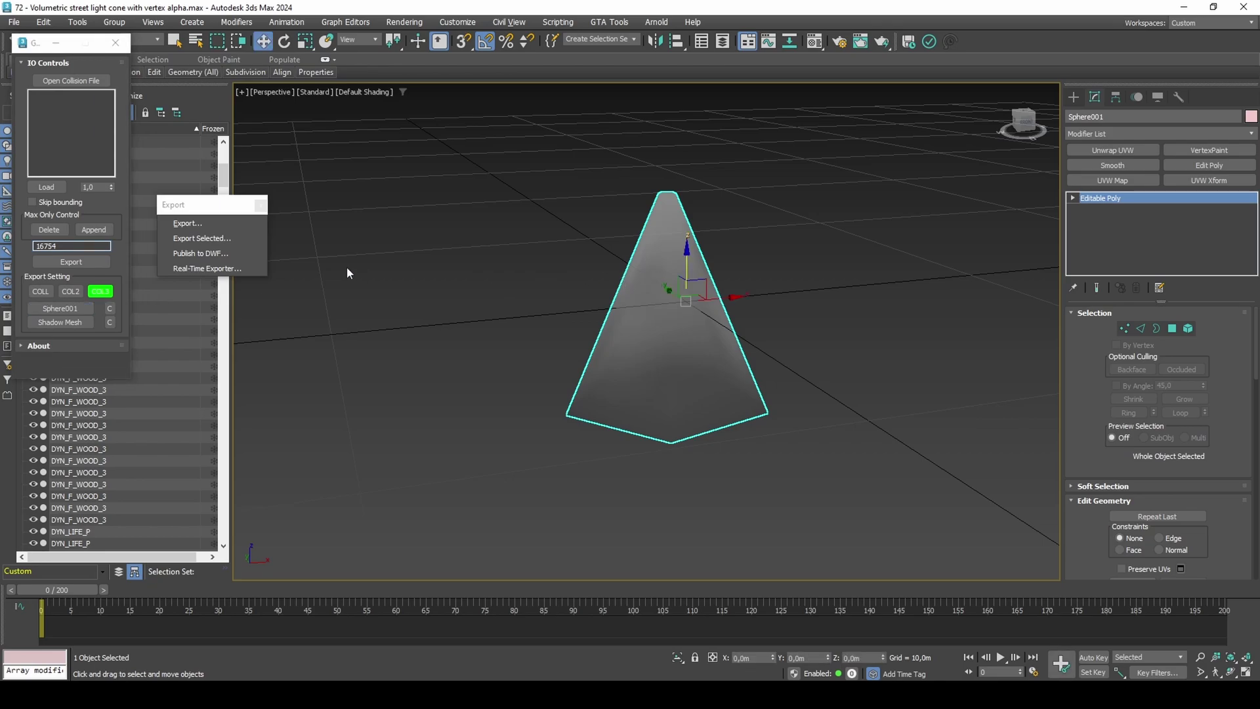
left_click(94, 262)
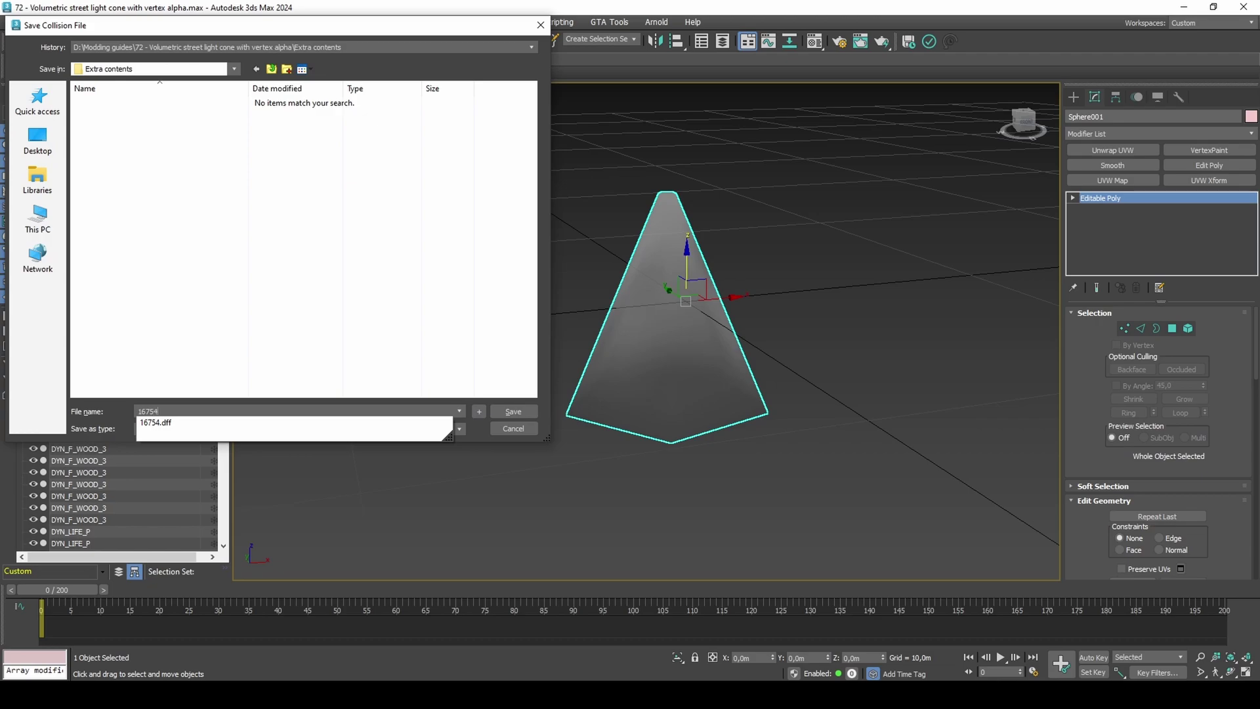
key("Return")
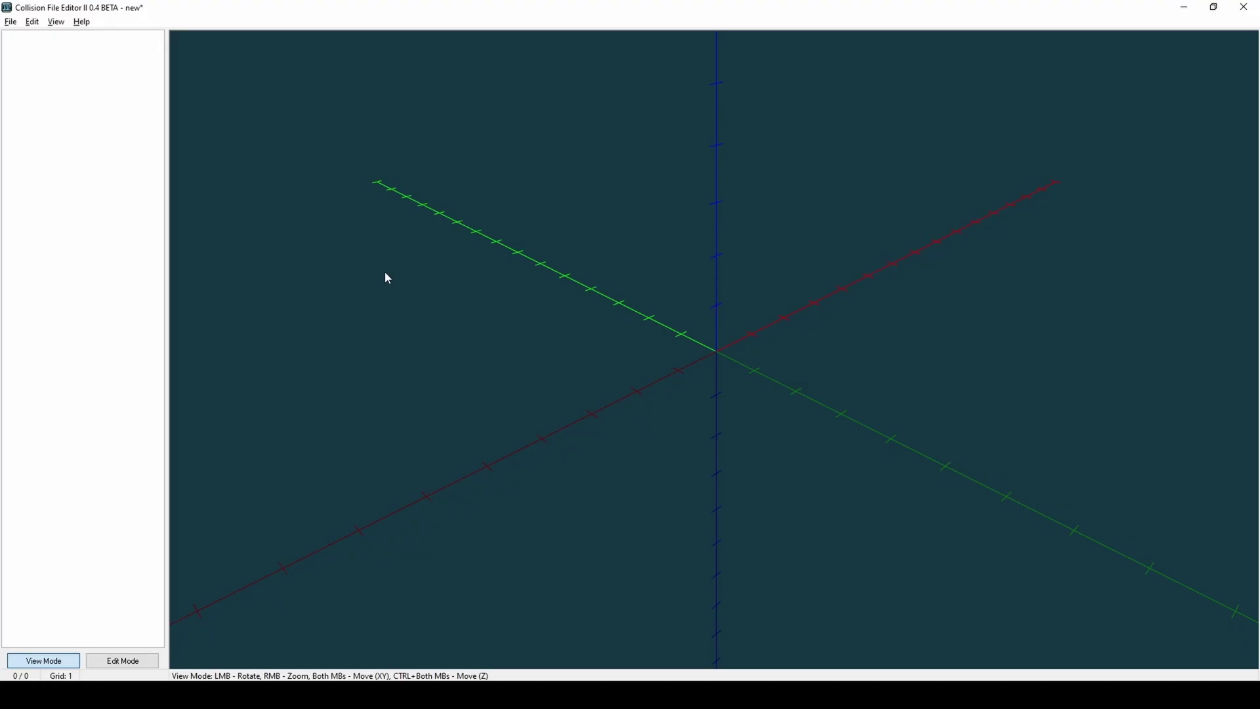
Step: Load 16754.col into the editor and duplicate it as an LOD copy
left_click(32, 22)
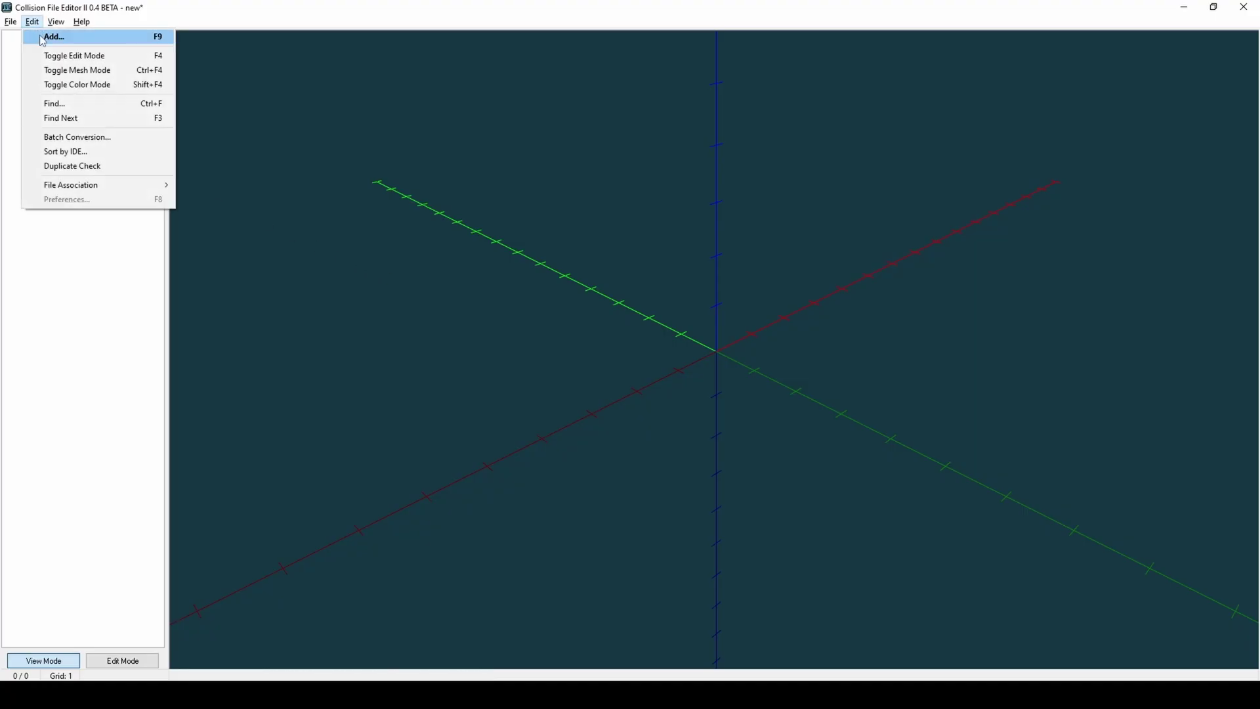
left_click(40, 34)
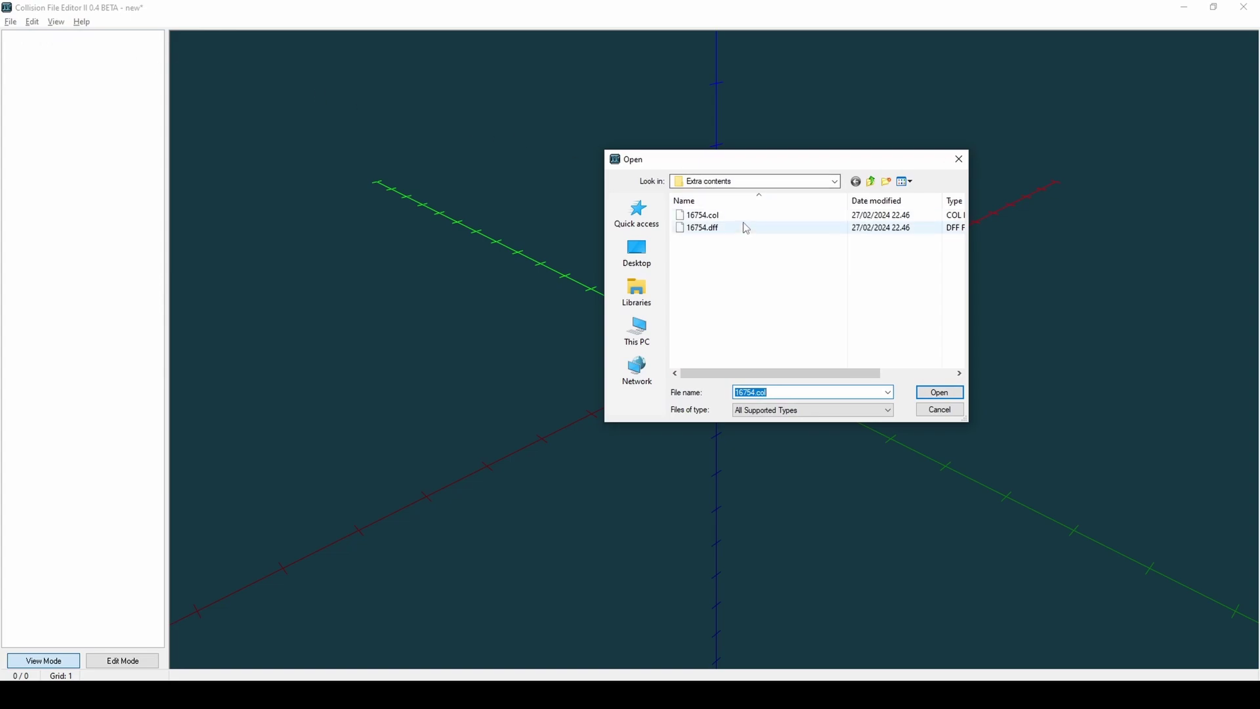
double_click(750, 220)
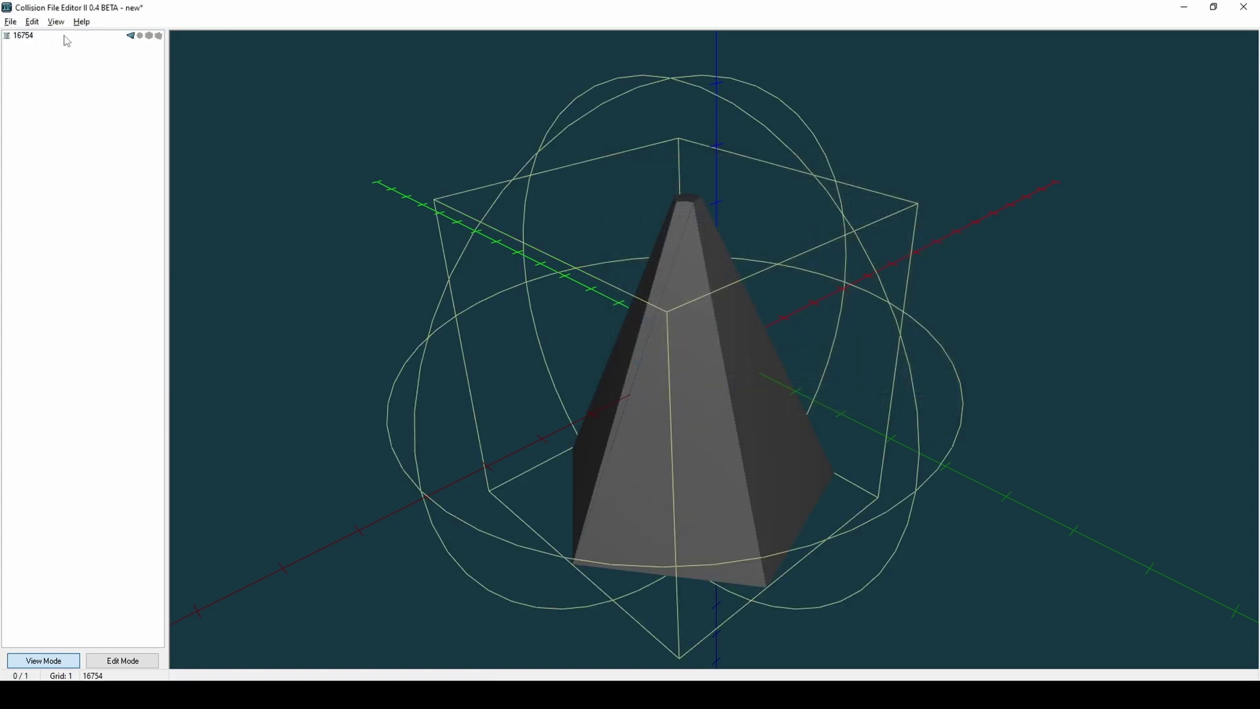
right_click(65, 36)
left_click(105, 139)
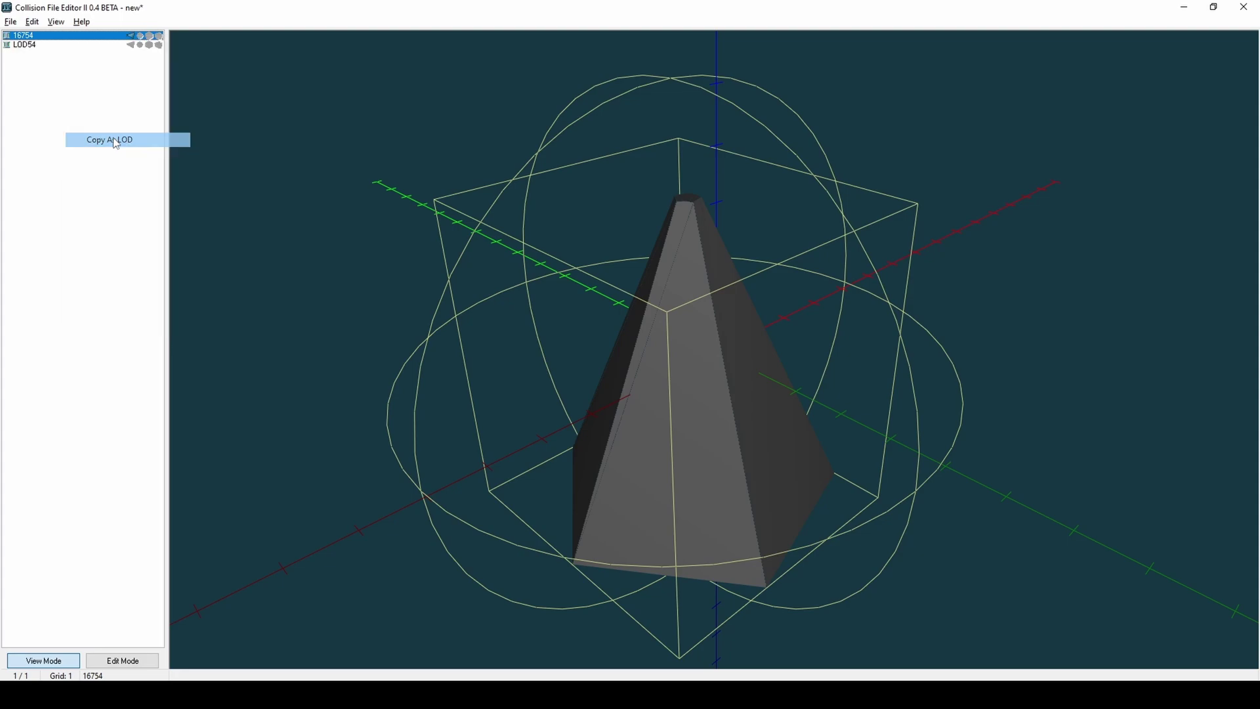
Step: Export both models as one combined collision file named 16754_new
left_click(77, 45)
right_click(77, 45)
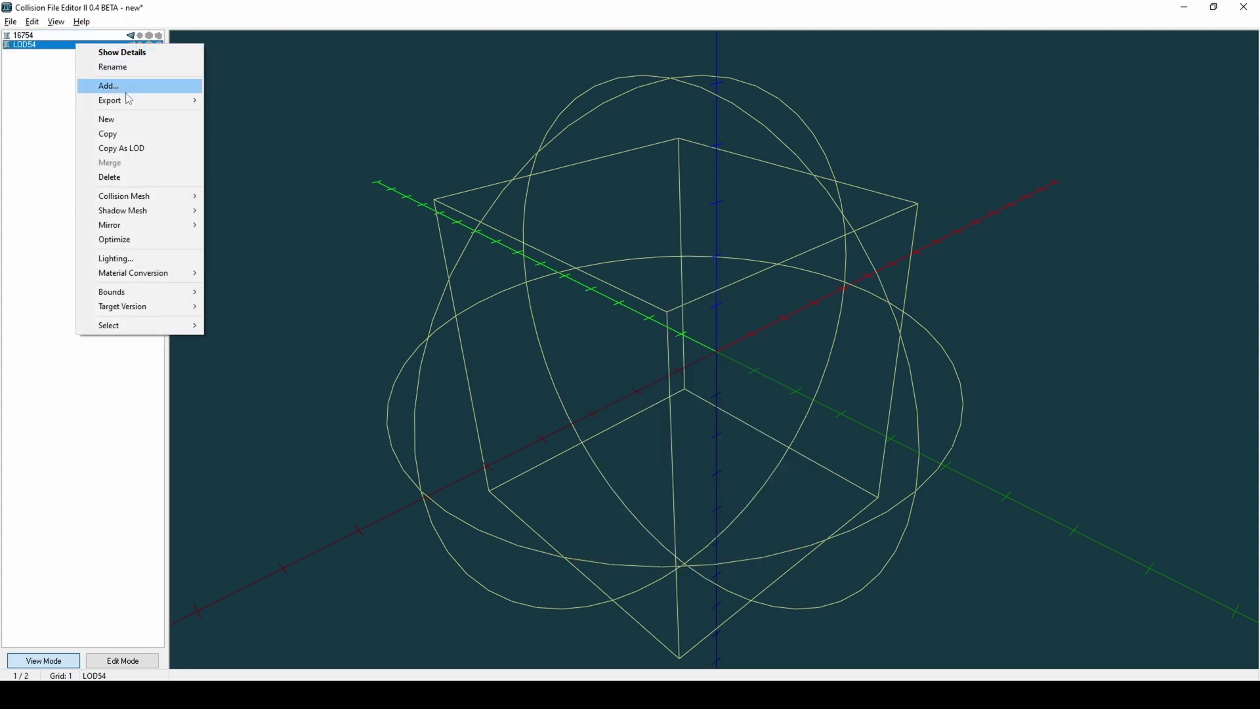
mouse_move(142, 103)
left_click(250, 114)
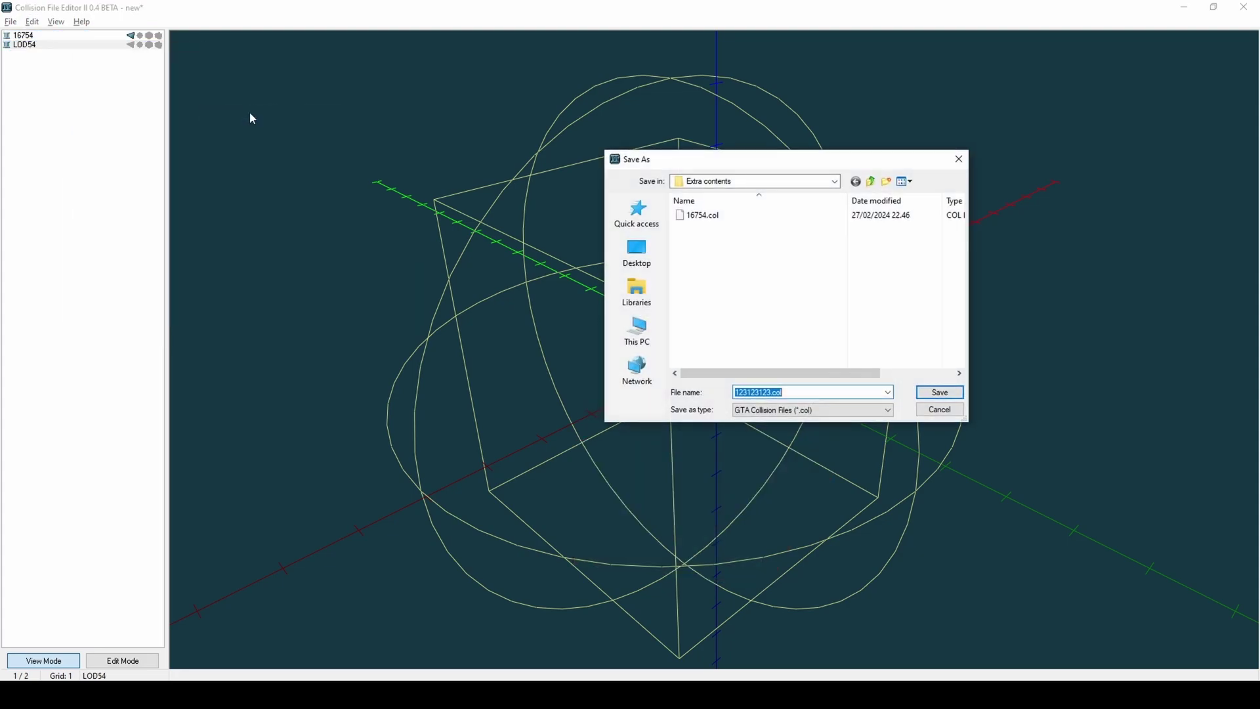
type("16754_n")
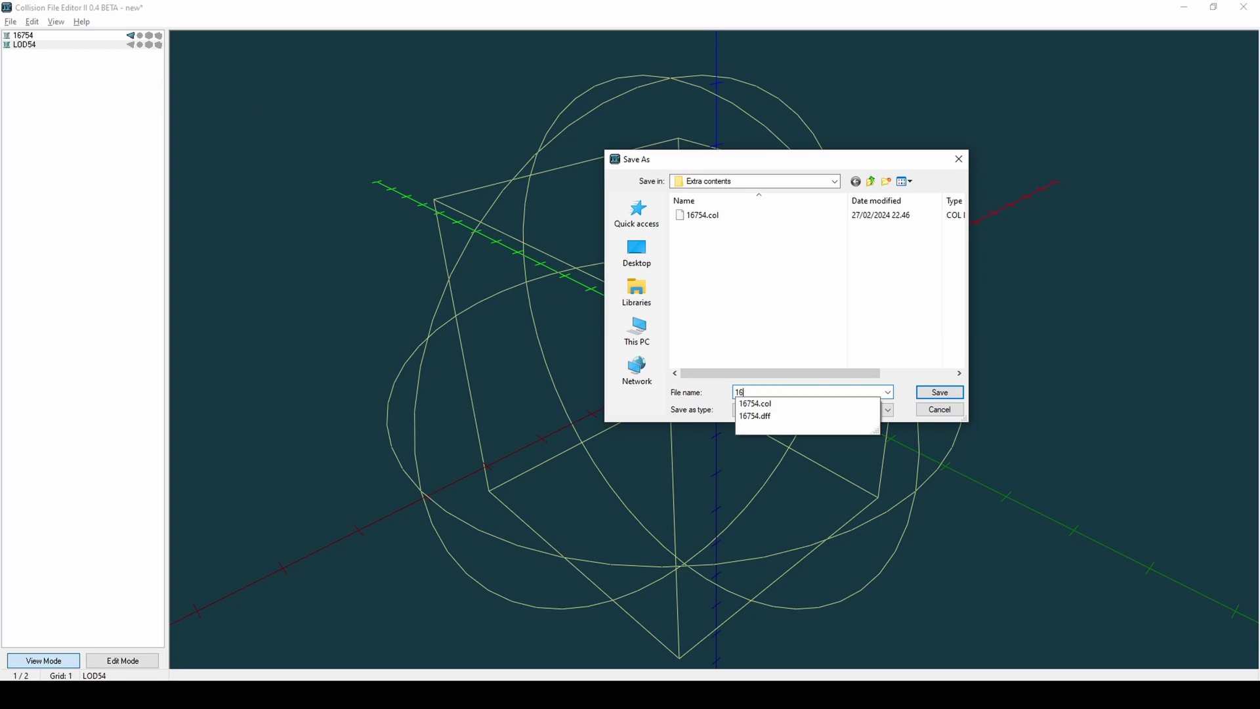
type("ew")
key("Return")
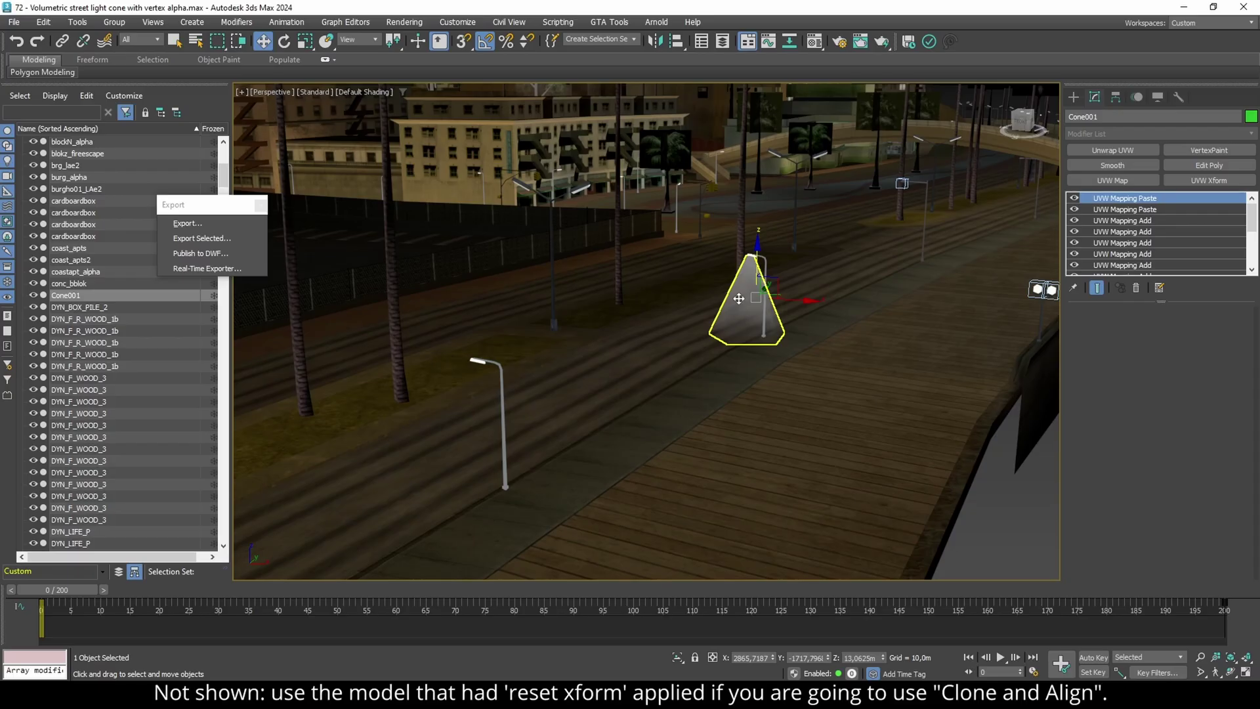
Step: In Clone and Align, pick all 131 lamppost1 objects as destinations
left_click(80, 22)
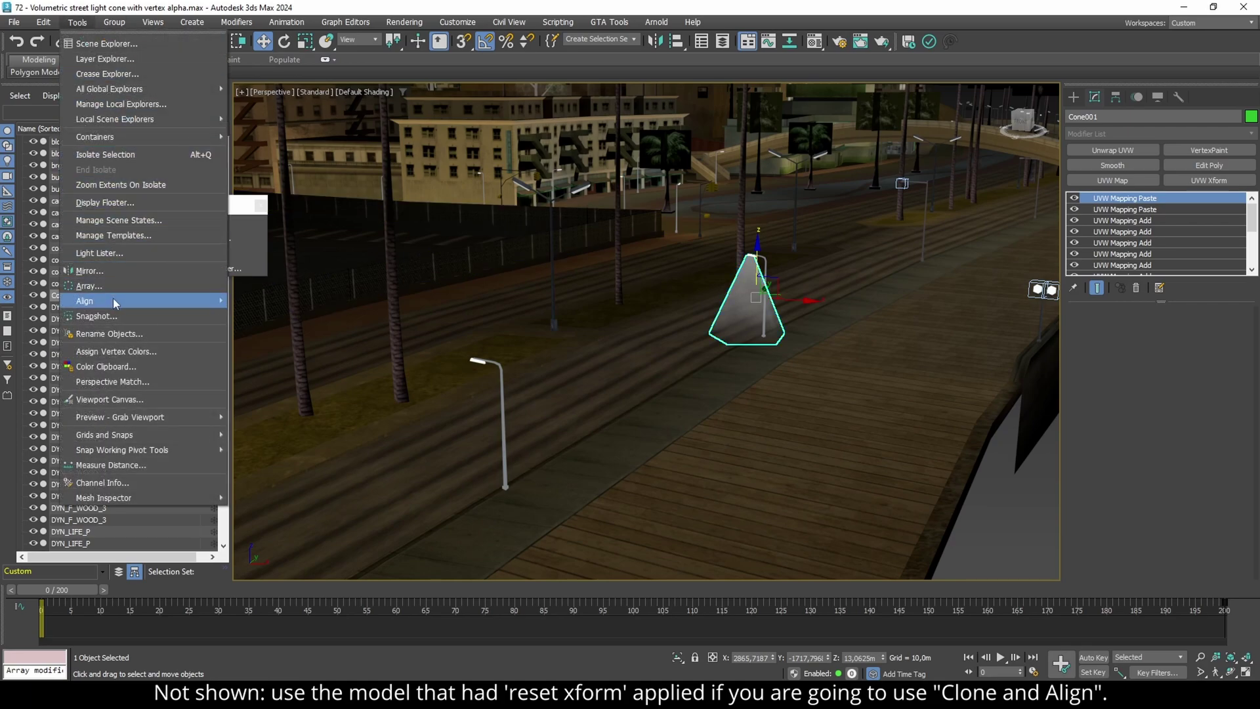
mouse_move(113, 299)
left_click(281, 289)
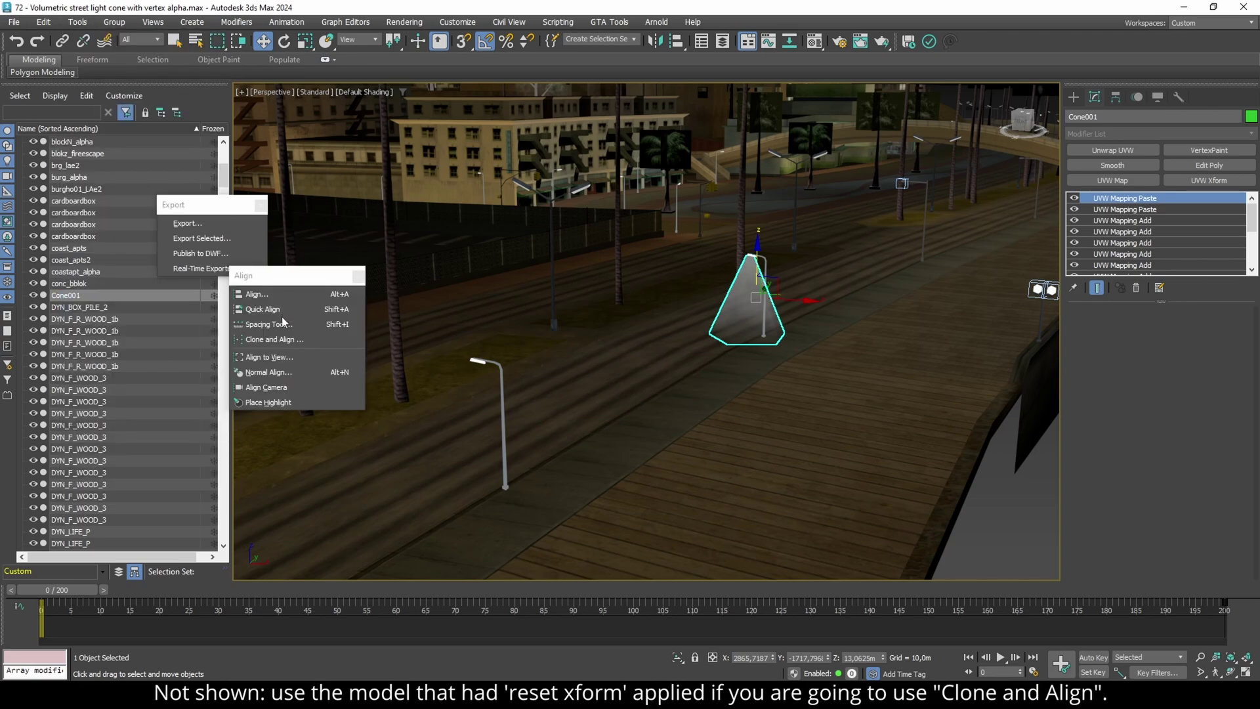
left_click(282, 340)
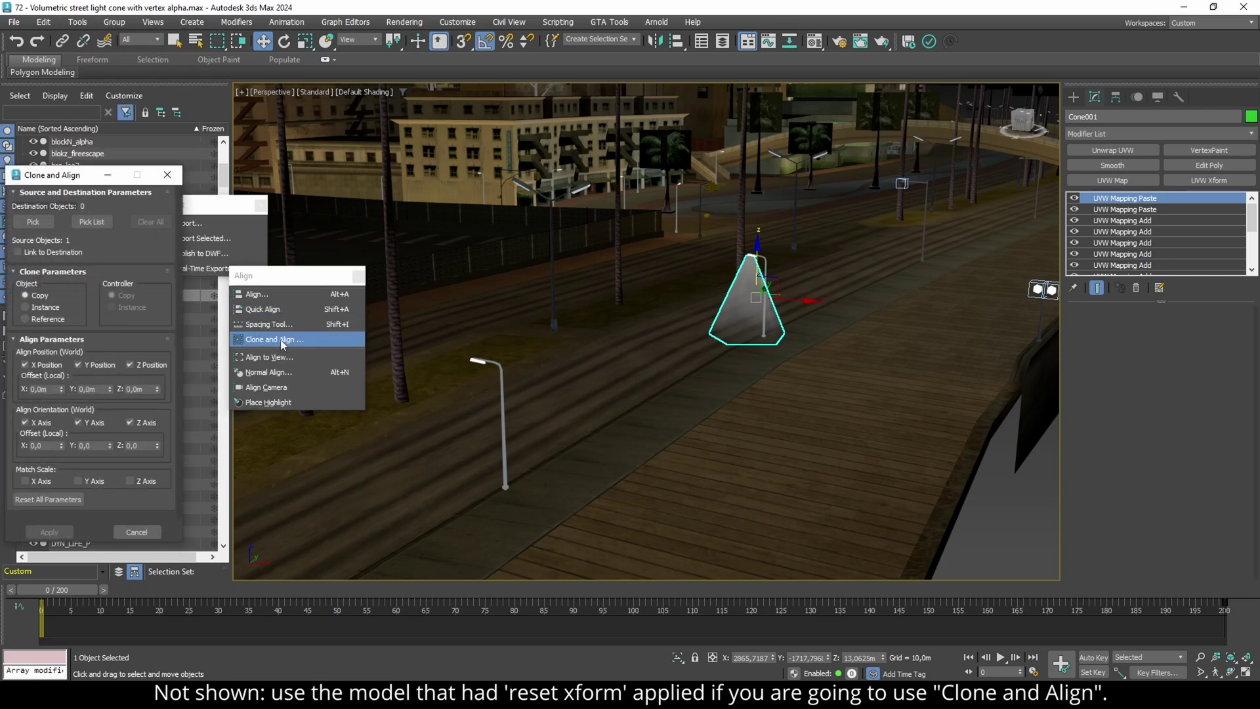
left_click(105, 223)
type("lamppost1")
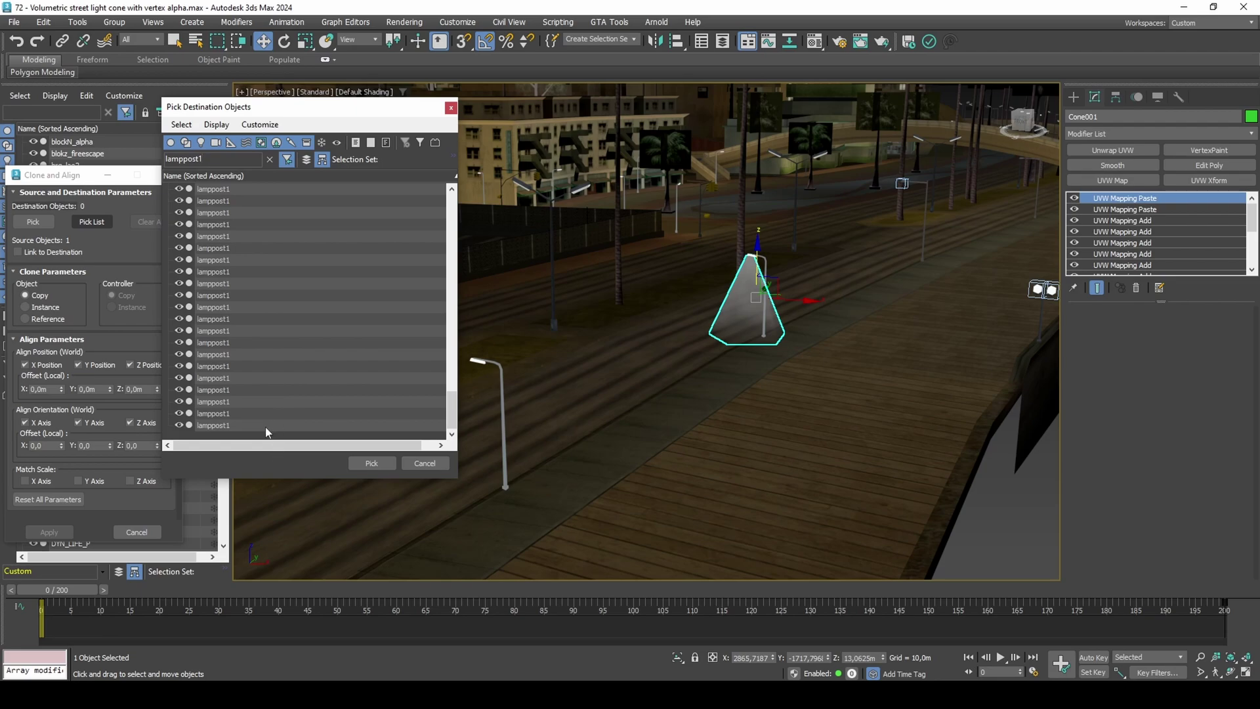
scroll(278, 390, "up", 10)
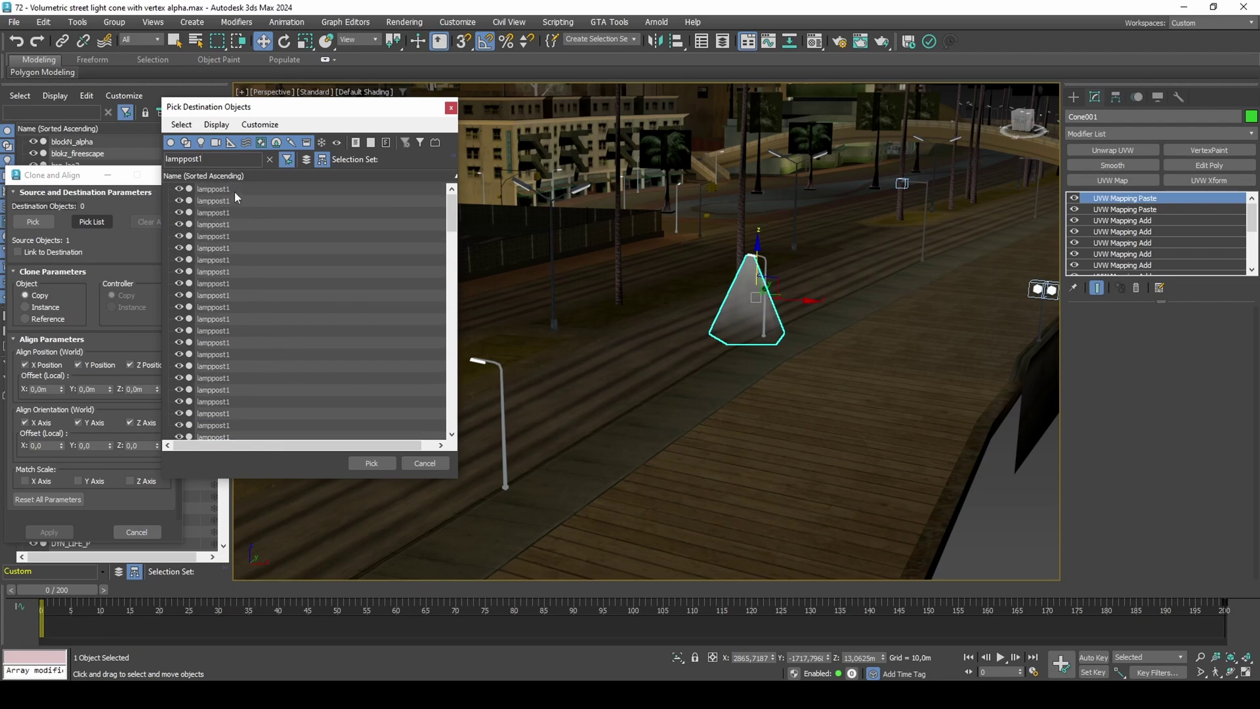
key("ctrl+a")
left_click(371, 462)
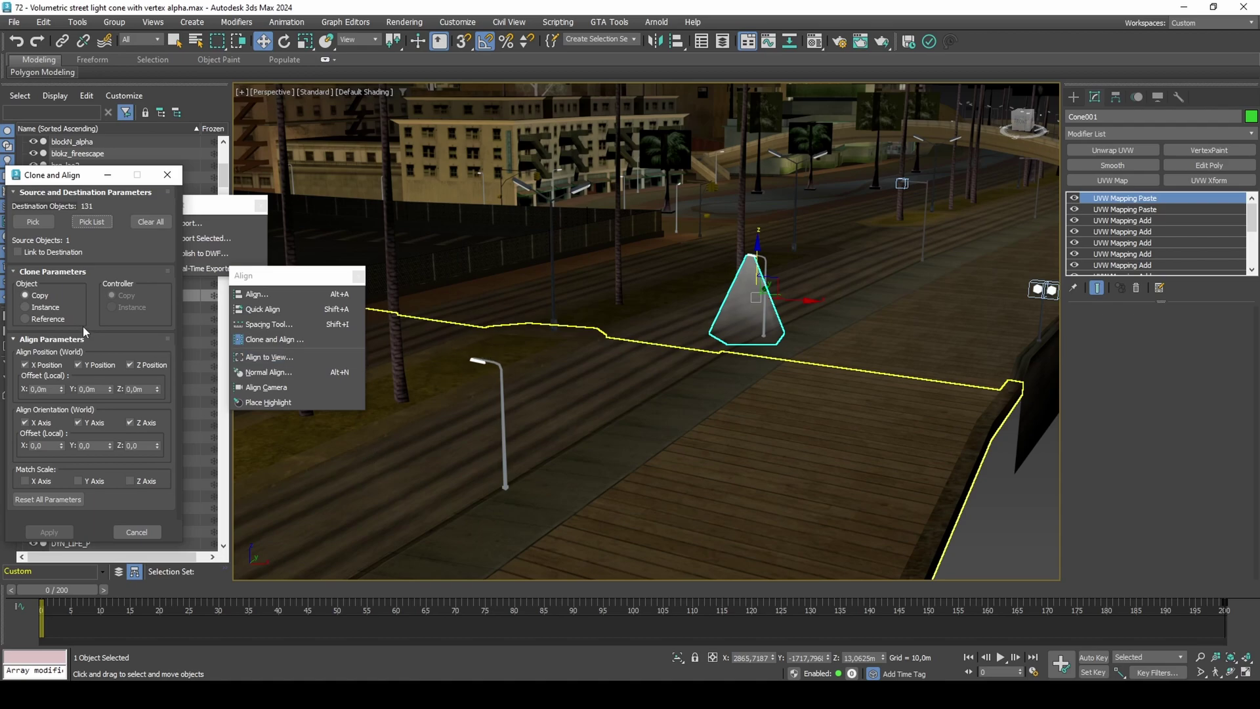
Step: Set the clones to Instance with Link to Destination off, previewing cones under each lamp
left_click(46, 308)
left_click(73, 251)
middle_click_drag(679, 368, 548, 320, "alt")
left_click(33, 249)
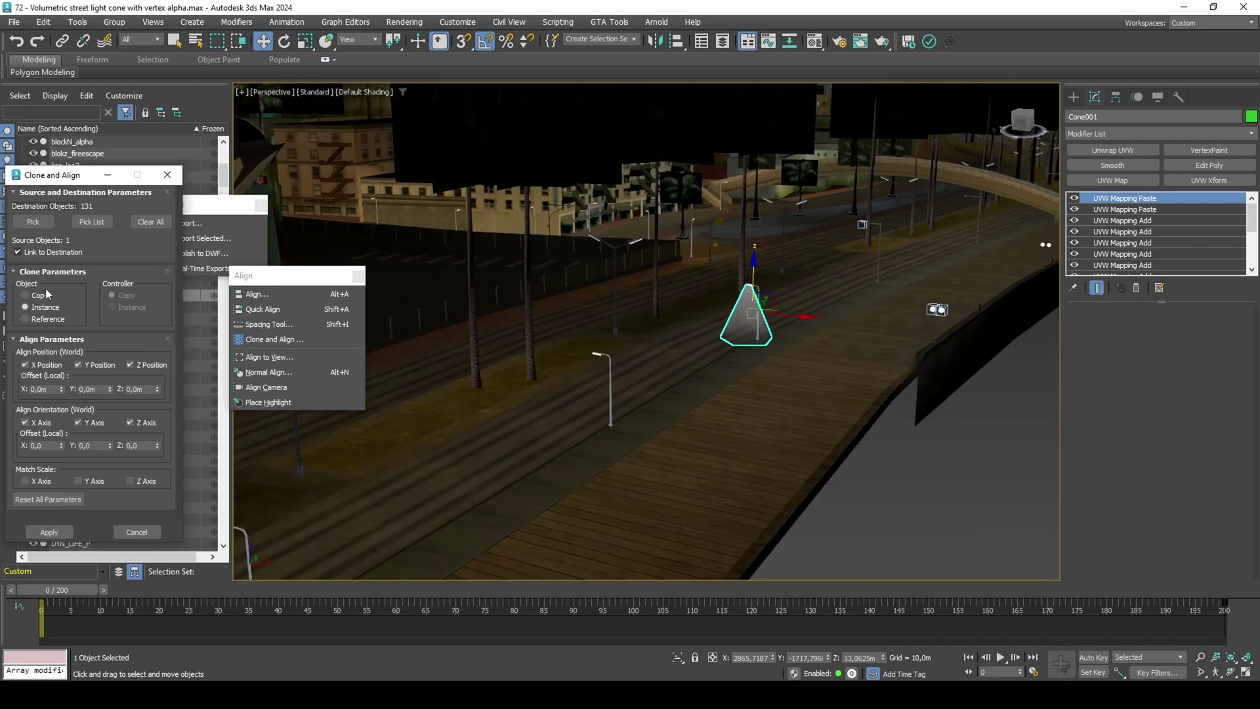
left_click(17, 252)
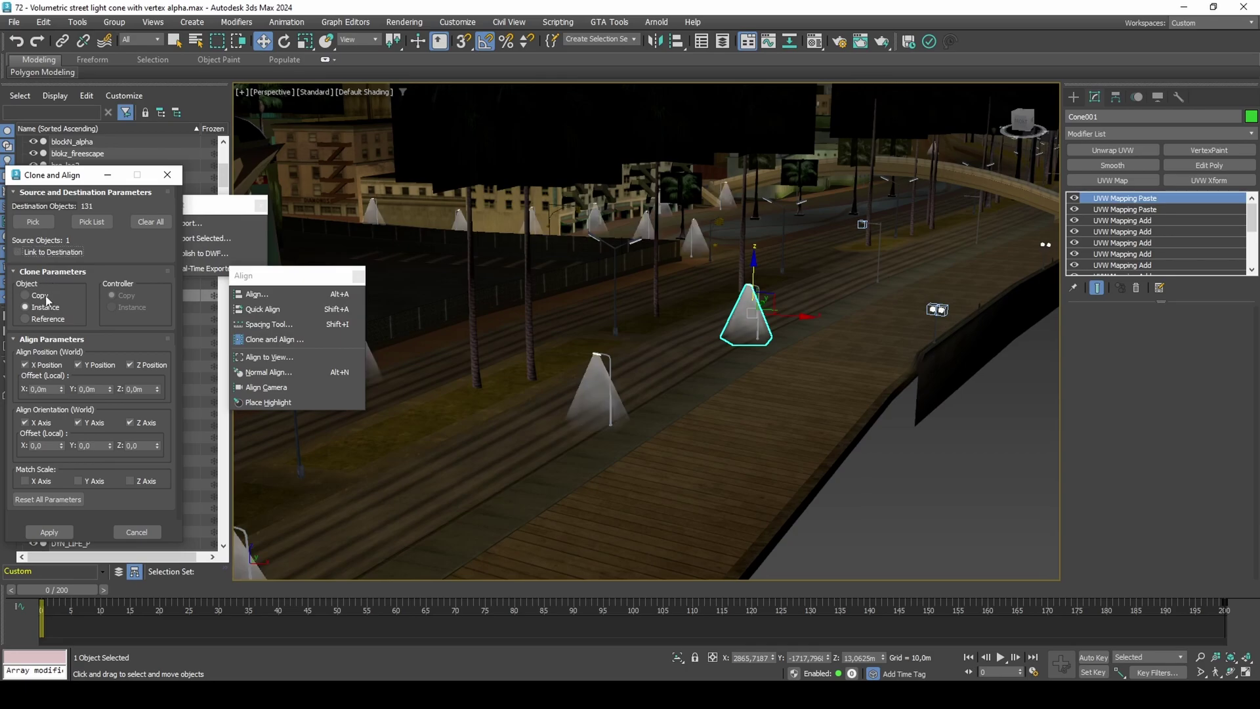